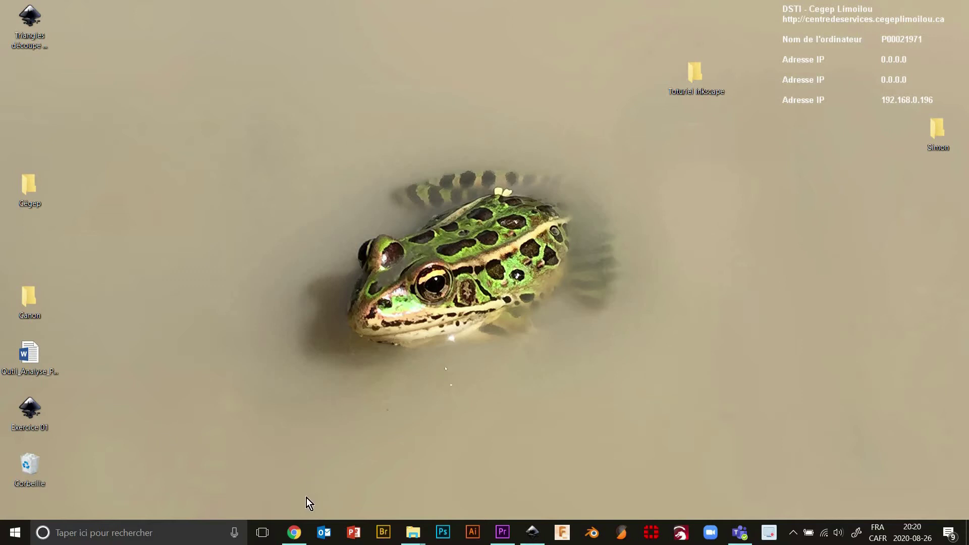
Step: Toggle the desktop with Win+D to bring the YouTube browser back
key(super+d)
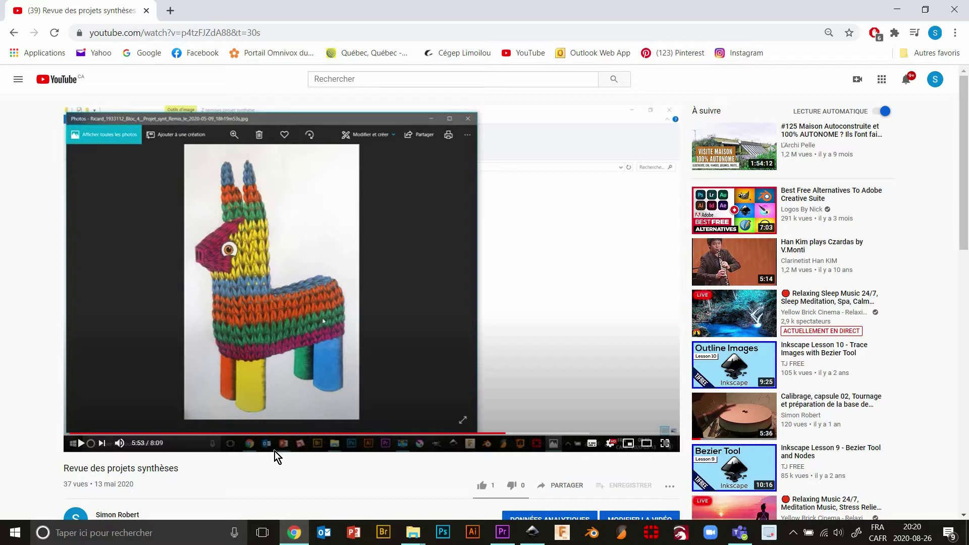
Step: Snap the Chrome YouTube window to the left half of the screen
key(super+Left)
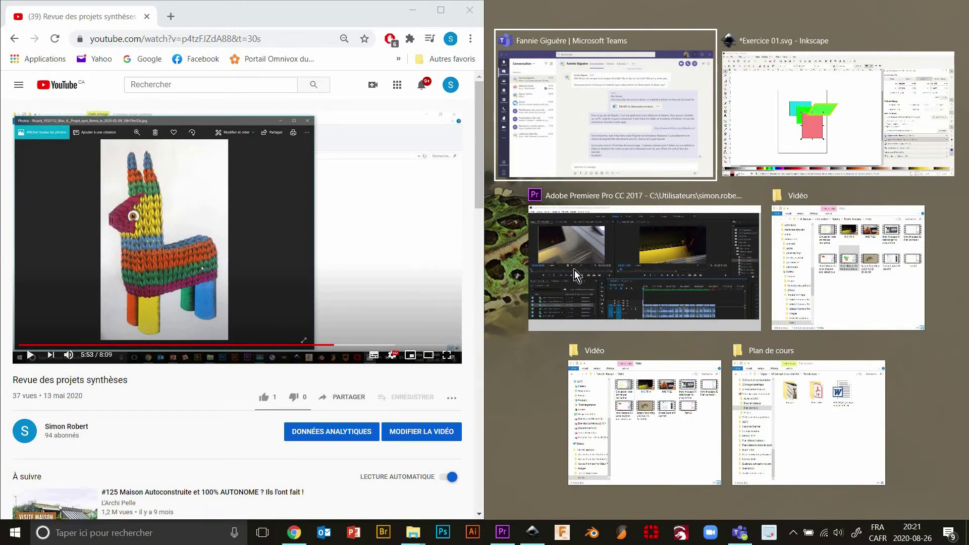
mouse_move(838, 114)
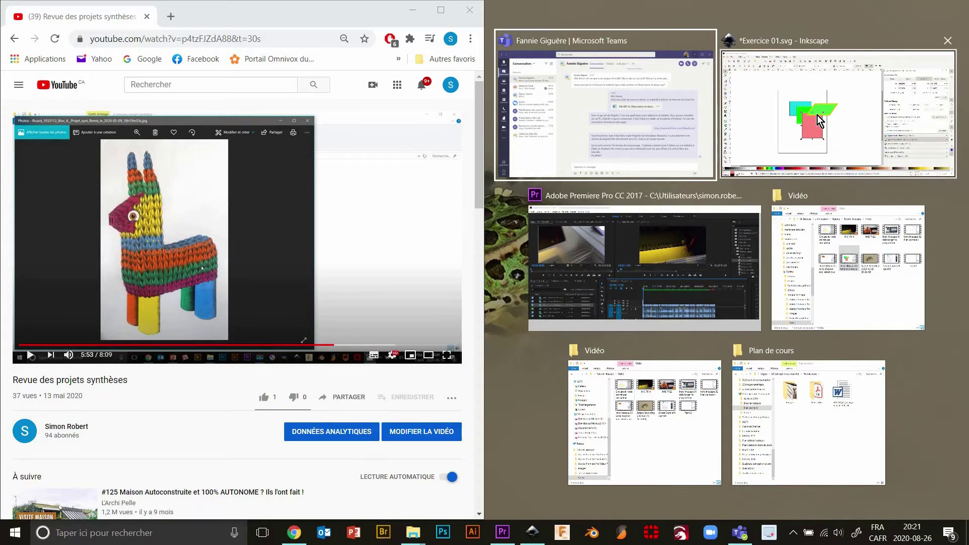
Step: Snap Inkscape to the right half, then narrow the video so Inkscape gets more width
click(817, 115)
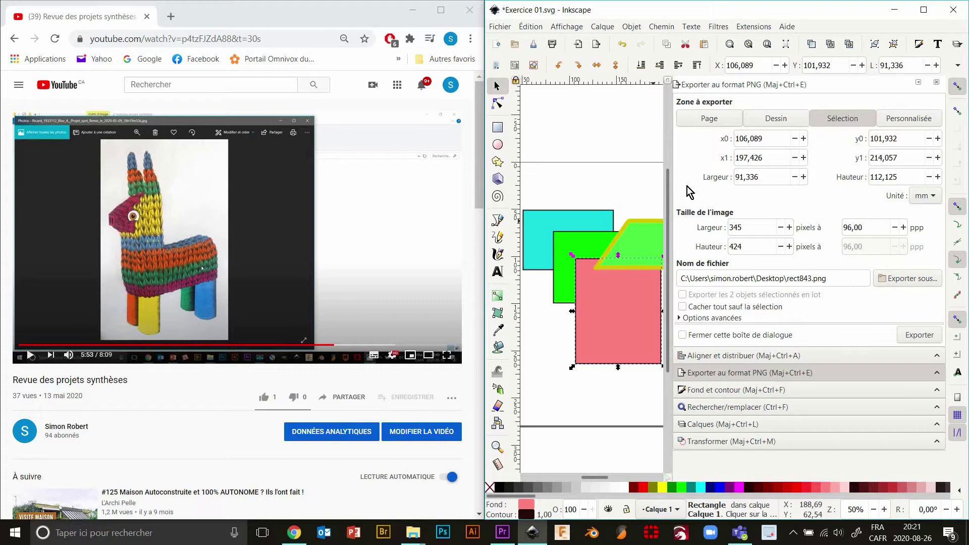
click(923, 9)
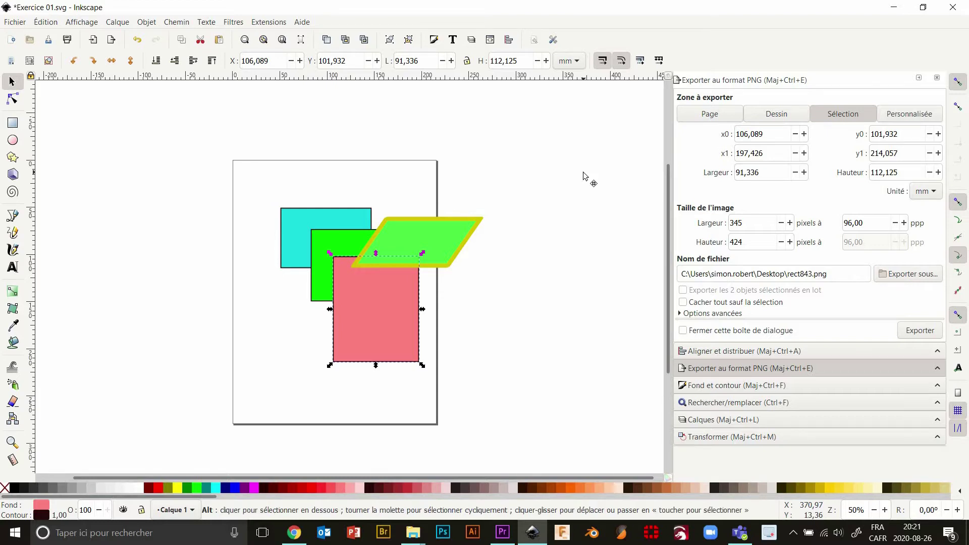
key(super+Right)
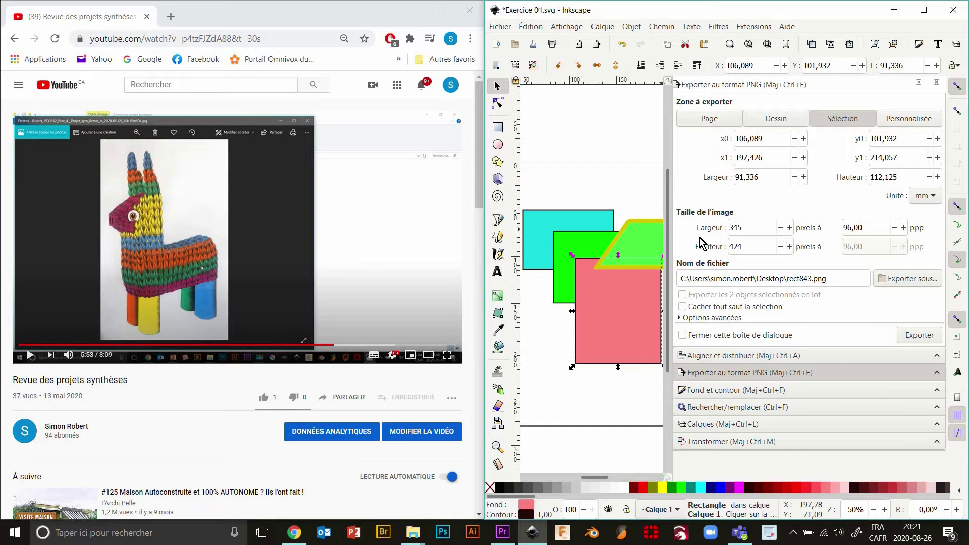
drag(484, 242, 486, 242)
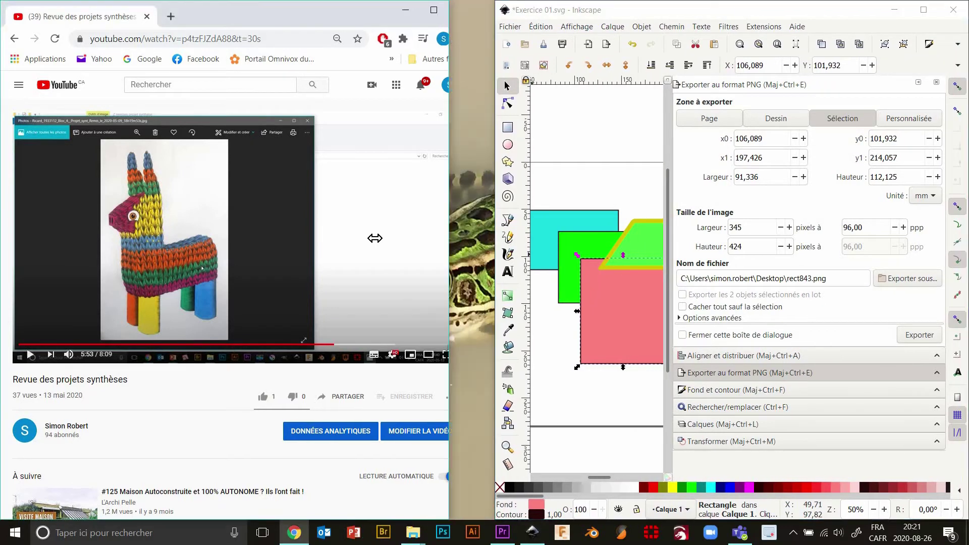
drag(485, 242, 338, 241)
drag(490, 240, 336, 222)
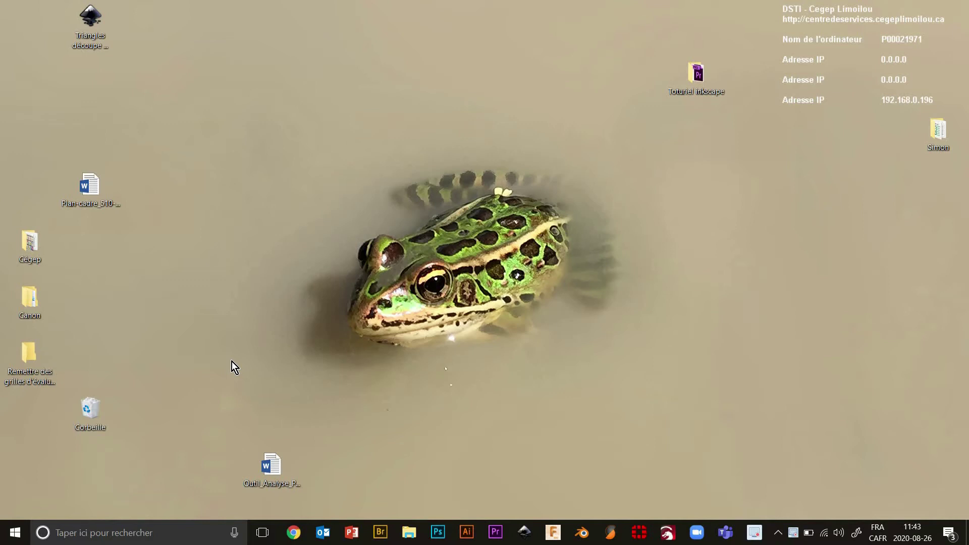
Step: Open a new Chrome window and search Google for 'Inkscape'
click(293, 533)
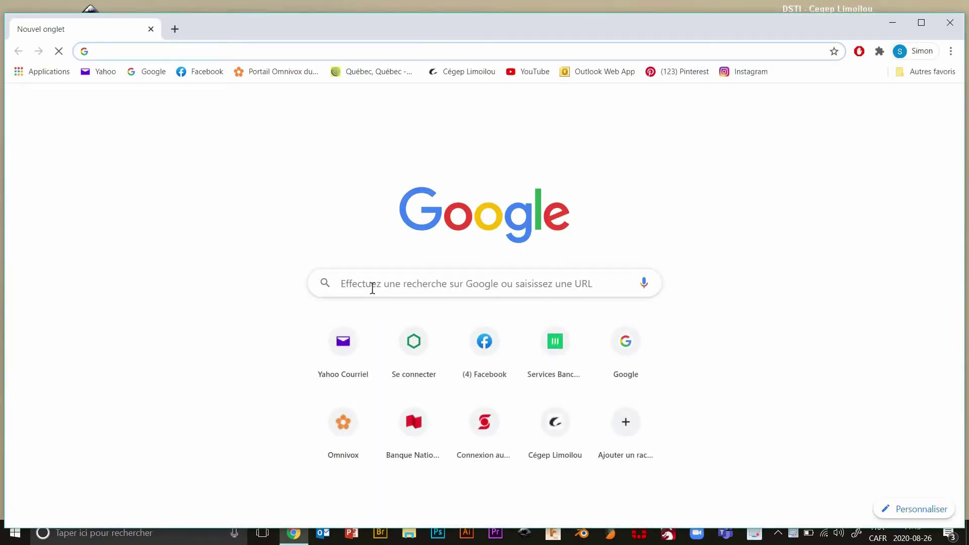
click(372, 287)
text(In)
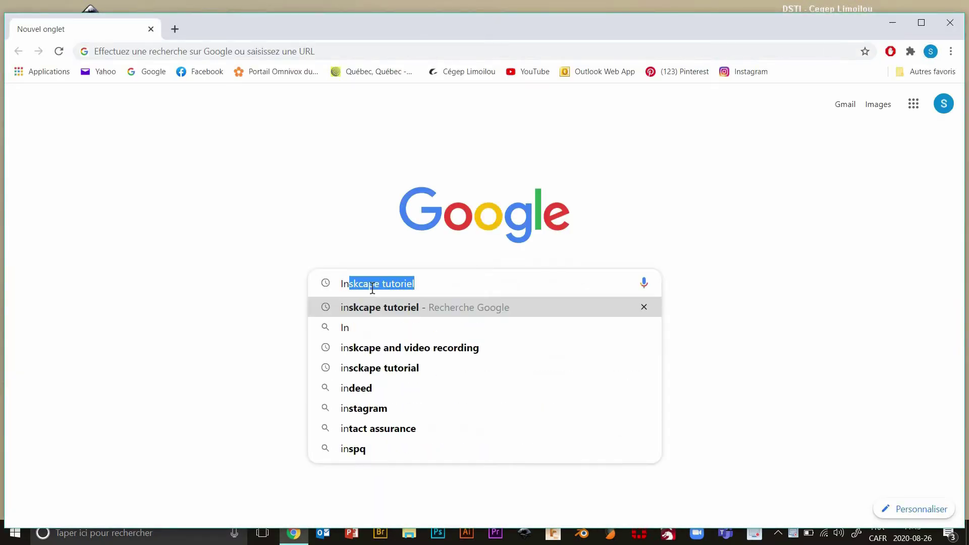
text(ksc)
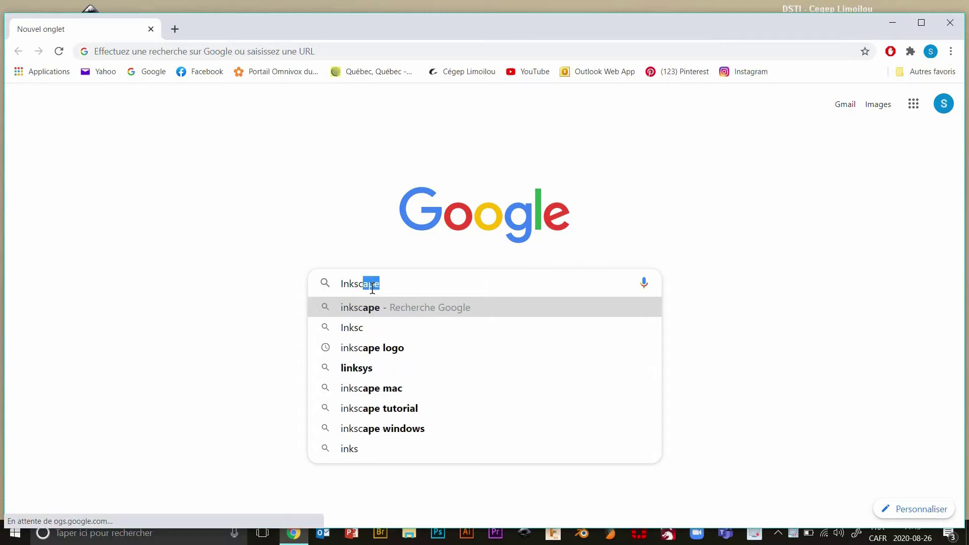
text(ape)
click(362, 309)
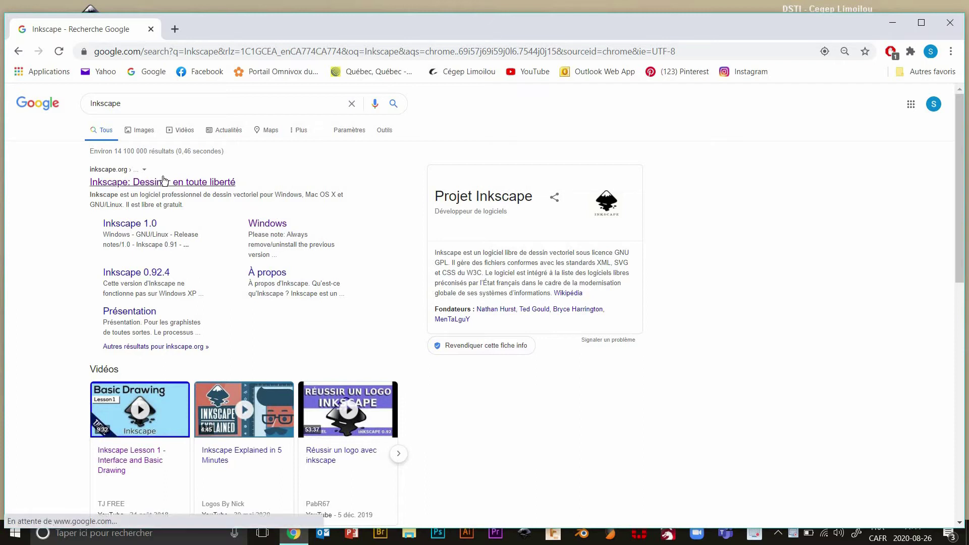
Step: Go to inkscape.org's Télécharger page and choose the Windows version of Inkscape 1.0
click(123, 187)
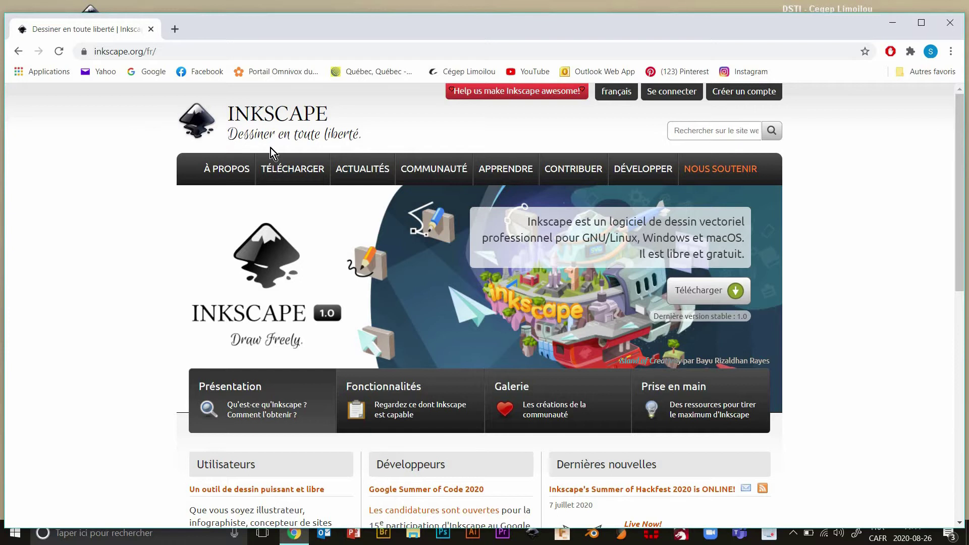
mouse_move(292, 169)
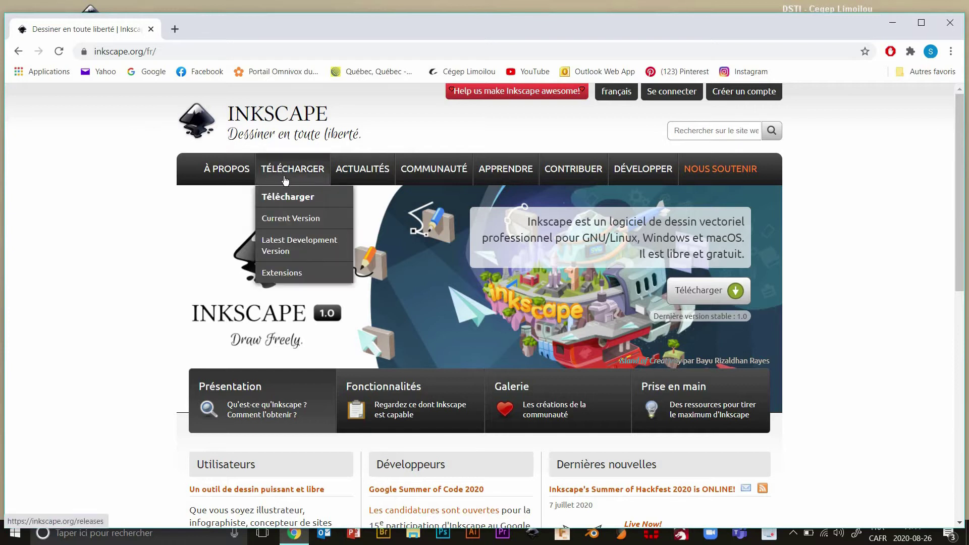
click(287, 196)
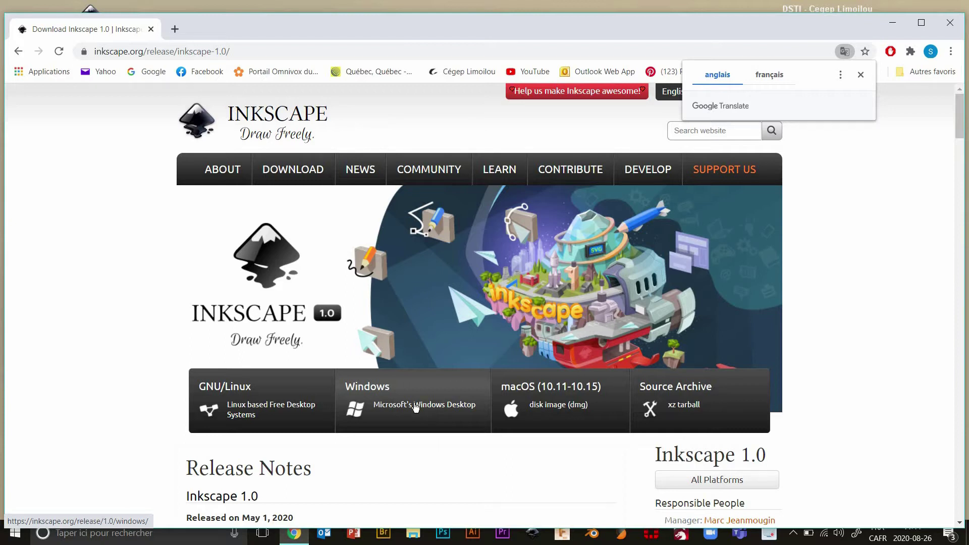
click(415, 407)
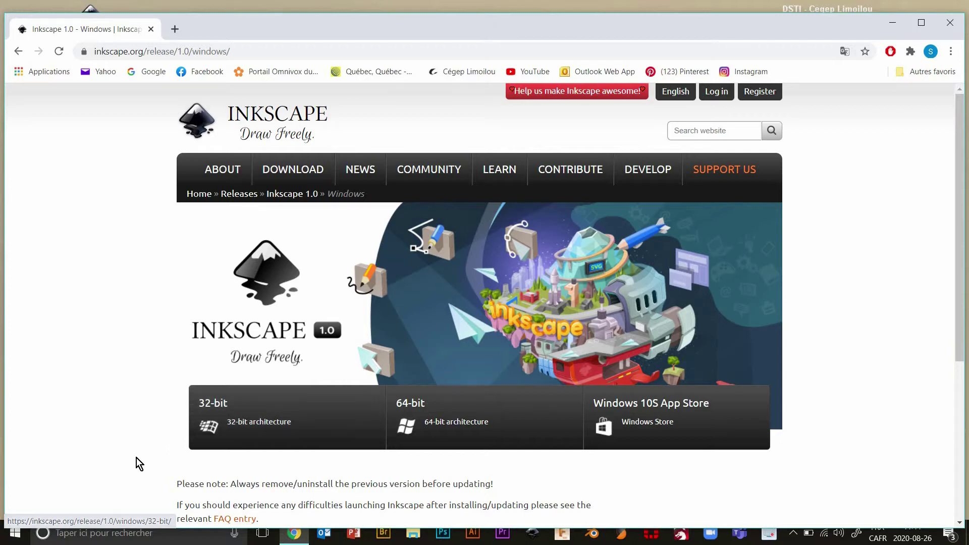
click(15, 536)
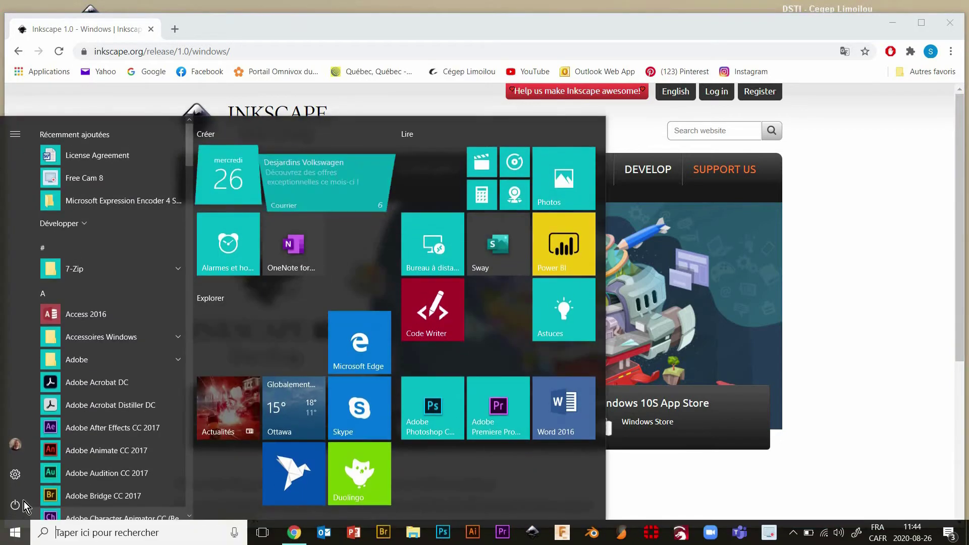
click(17, 474)
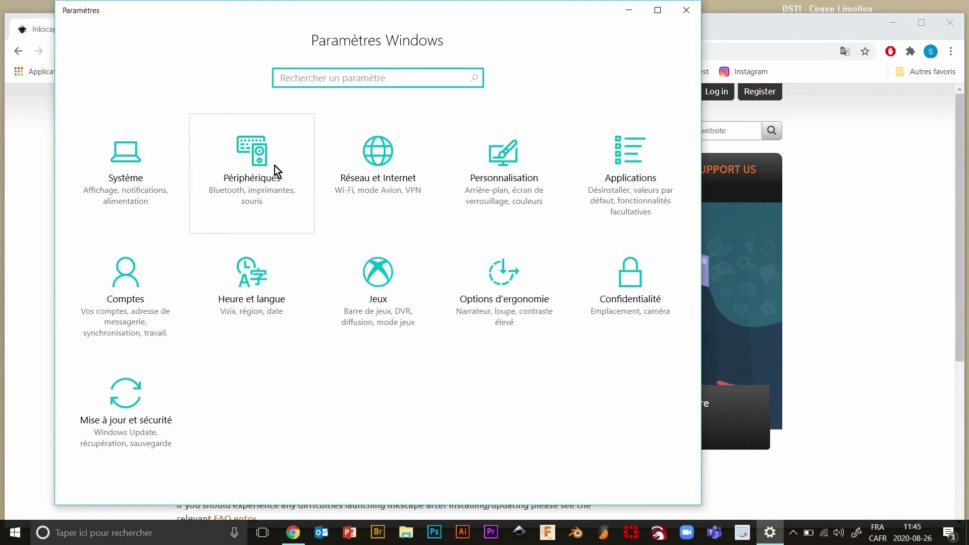
click(129, 160)
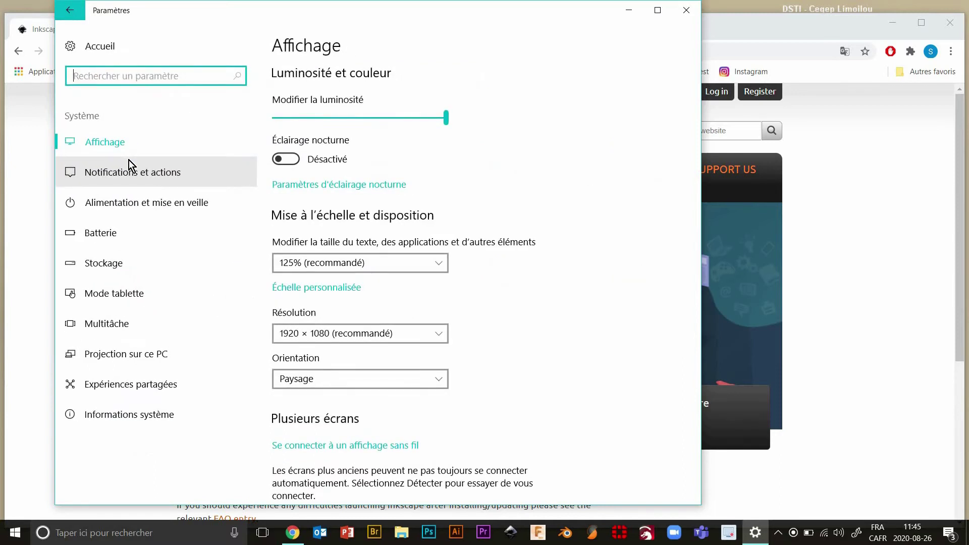
click(126, 412)
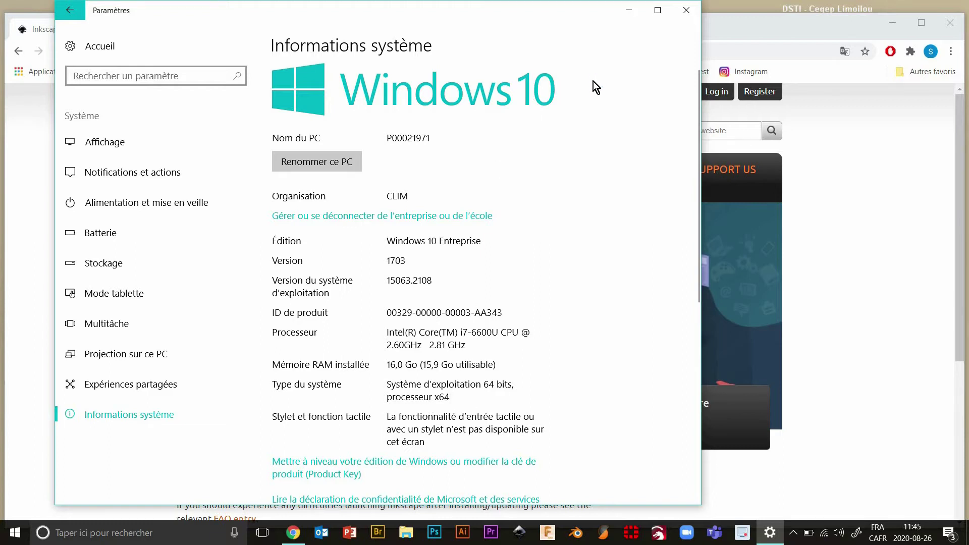
click(686, 11)
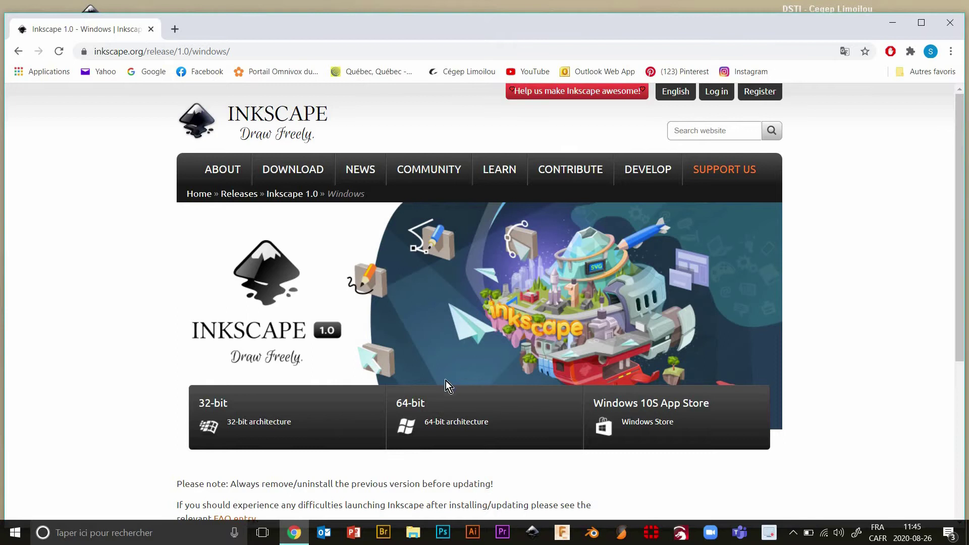
Step: Download the 64-bit Inkscape 1.0 .exe installer and drag it onto the desktop
click(452, 423)
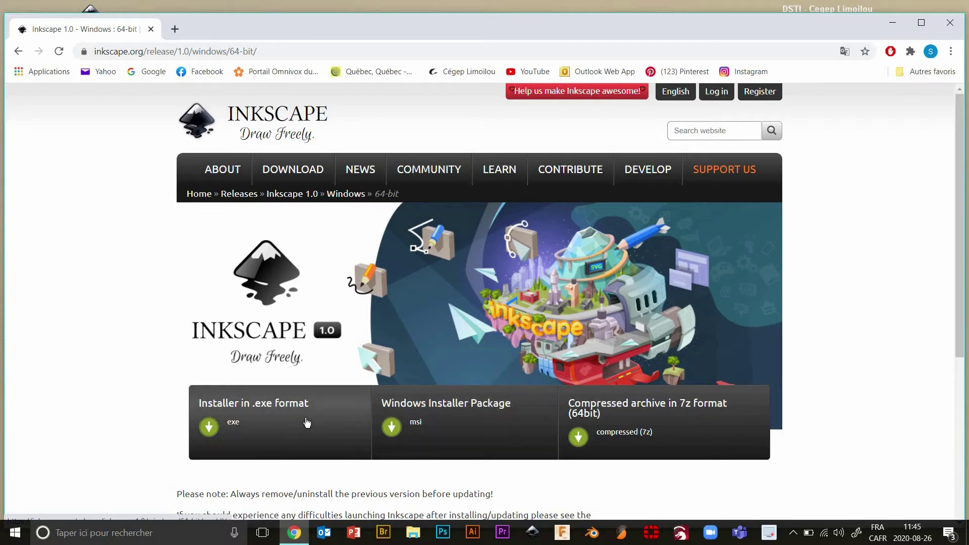
click(213, 428)
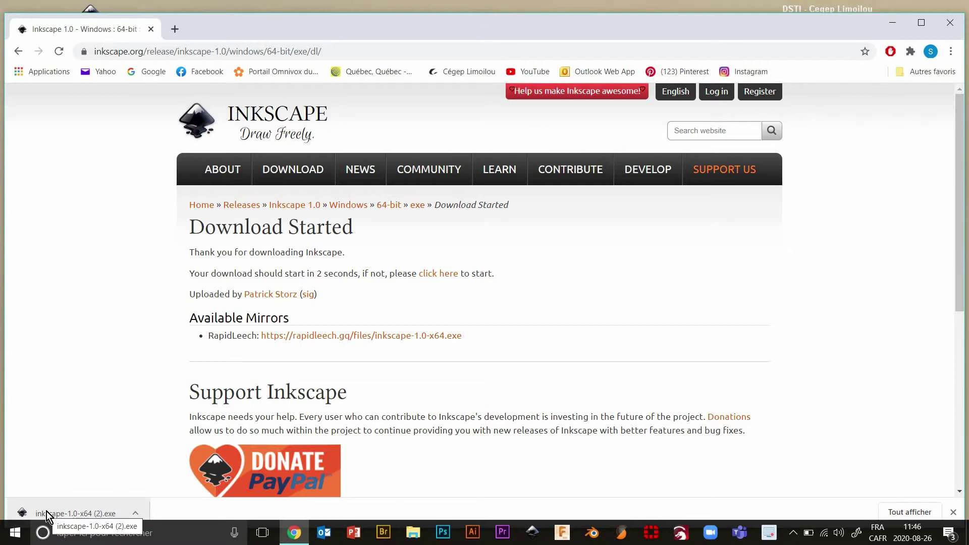
drag(49, 508, 331, 495)
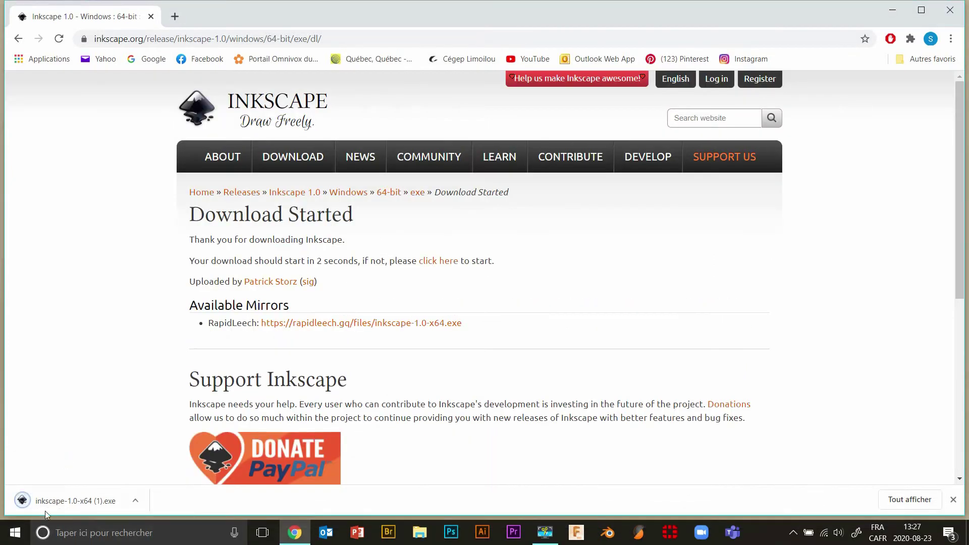
Step: Run the Inkscape 1.0 installer with all default choices and launch Inkscape when finished
click(965, 541)
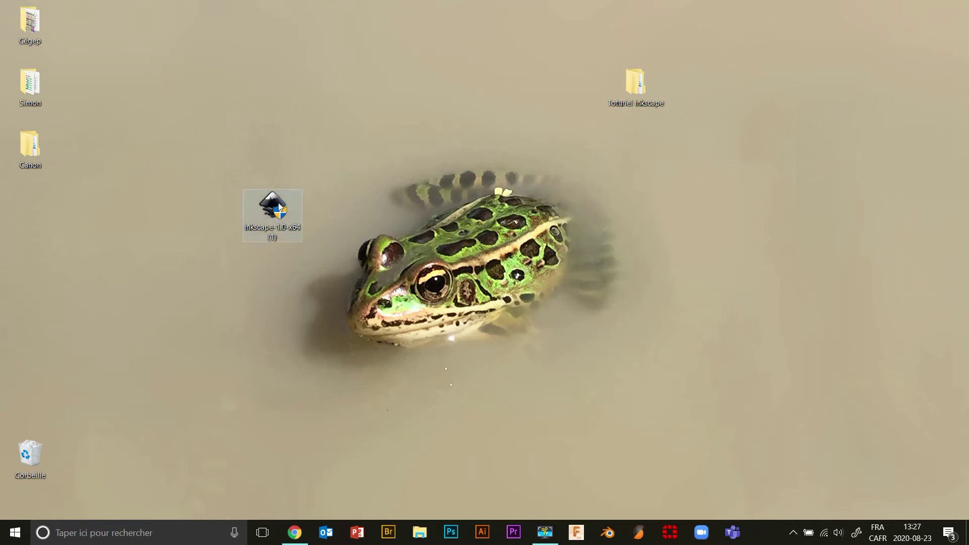
double_click(277, 201)
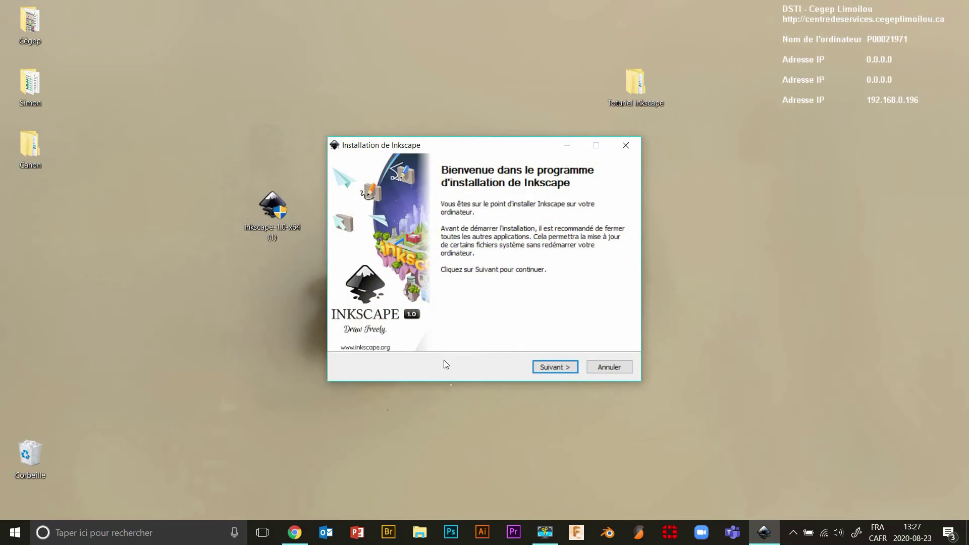
click(558, 366)
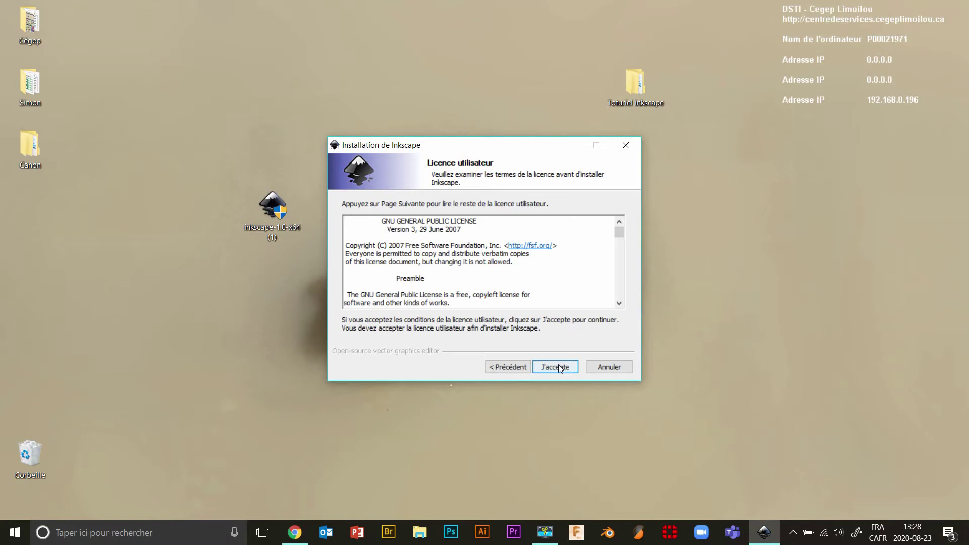
click(558, 366)
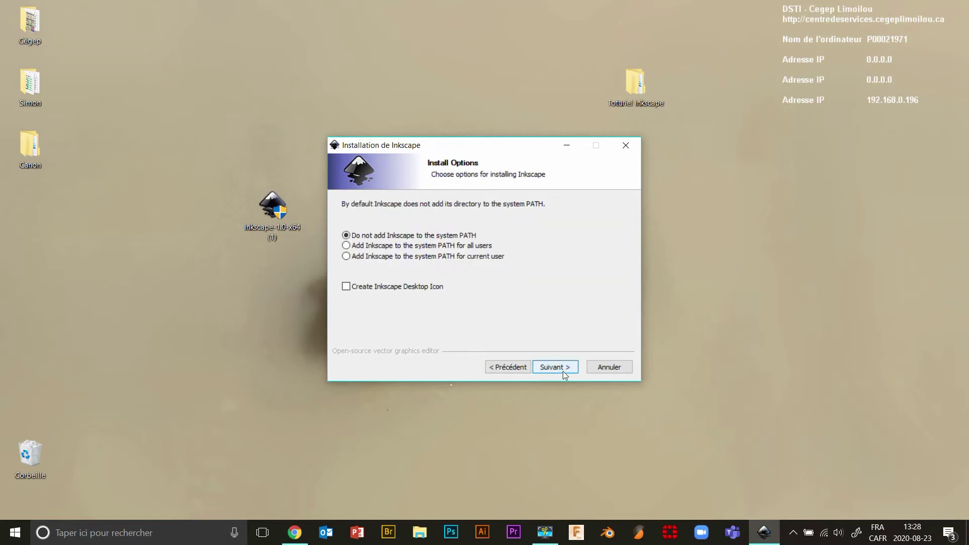
click(563, 368)
click(562, 365)
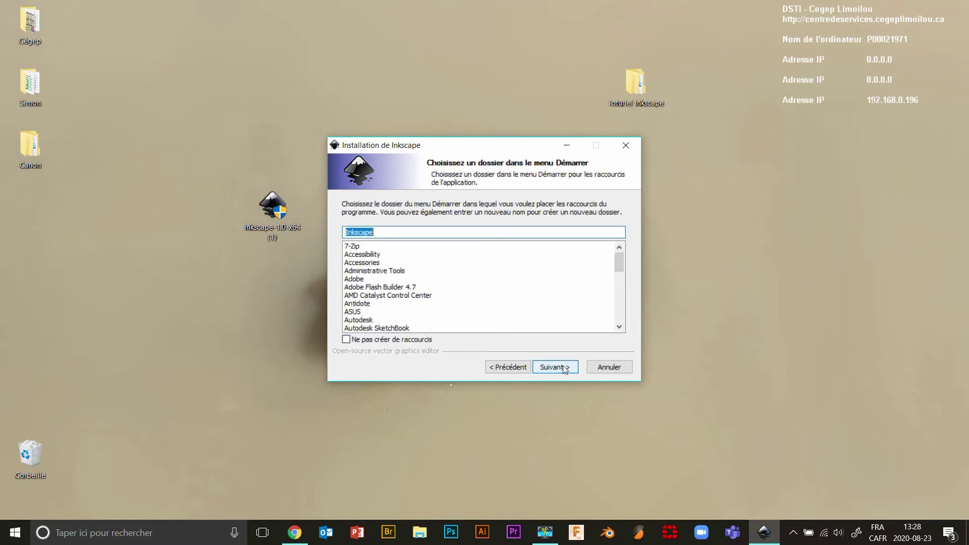
click(562, 367)
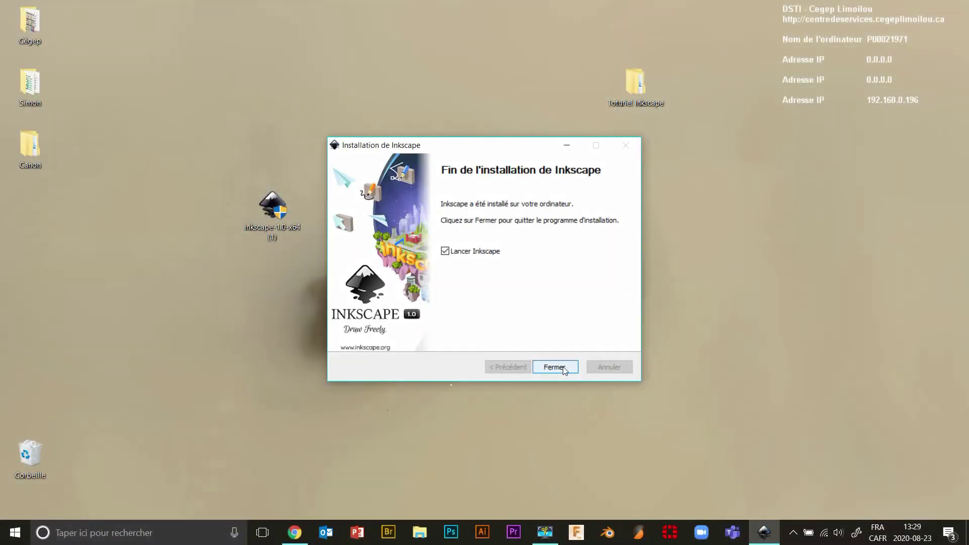
click(562, 367)
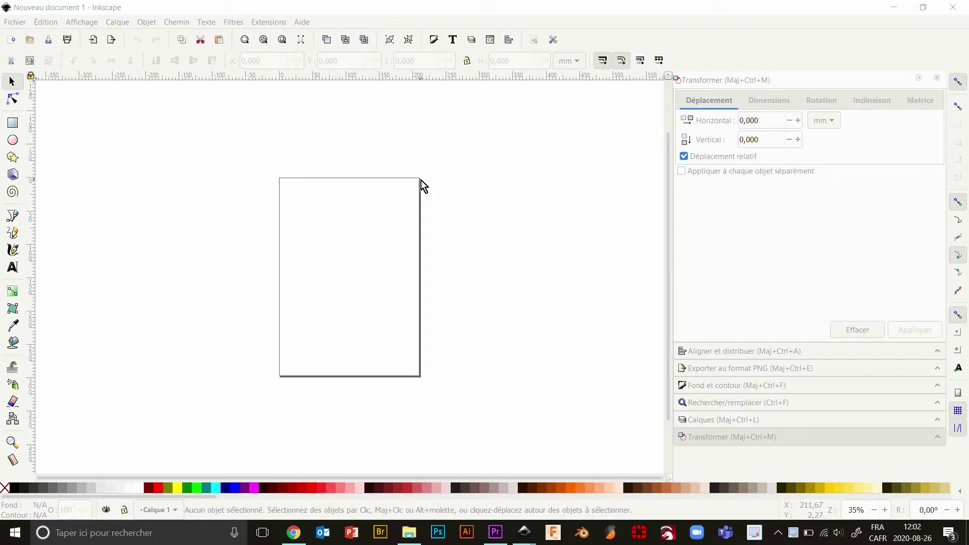
Step: Set the page size to US Letter, 8.5 x 11 in, in Document Properties
click(15, 22)
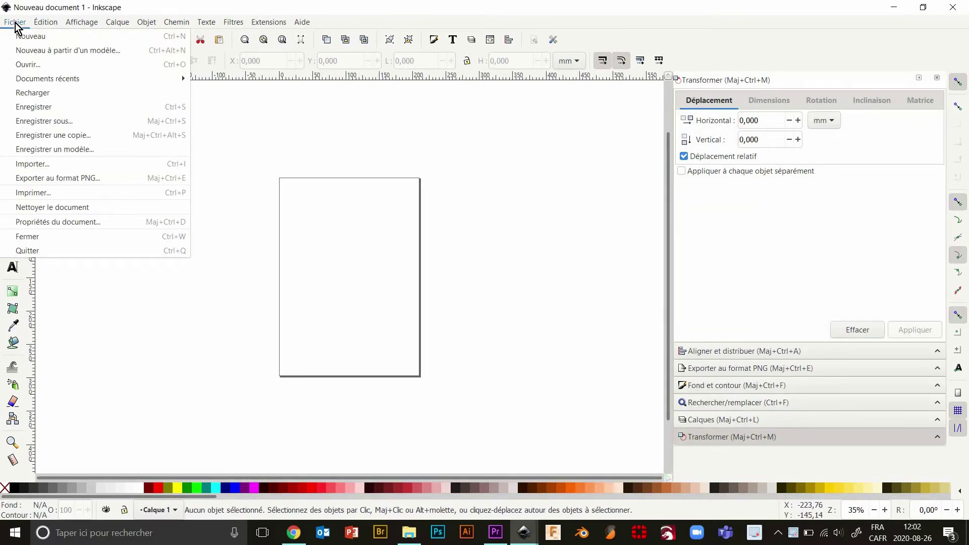
click(49, 220)
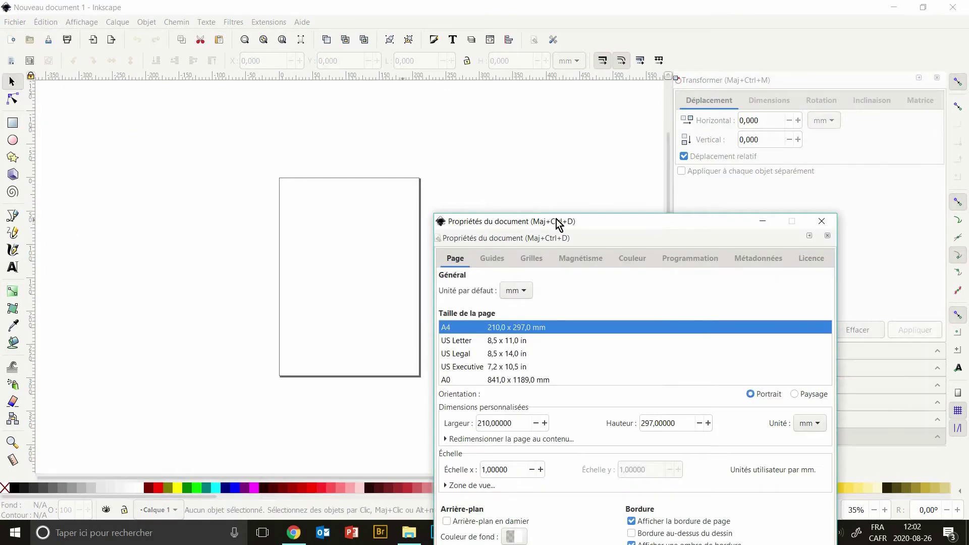
drag(591, 221, 589, 106)
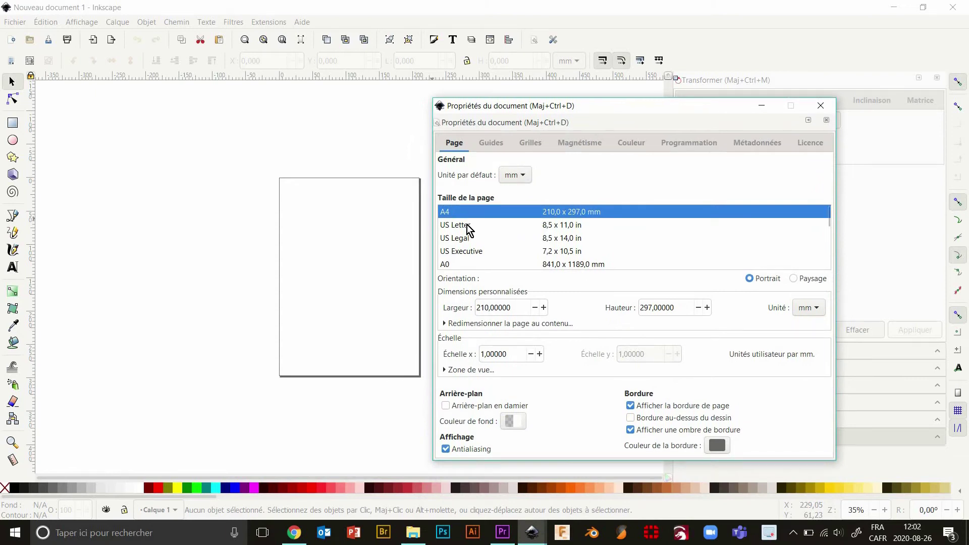
click(520, 225)
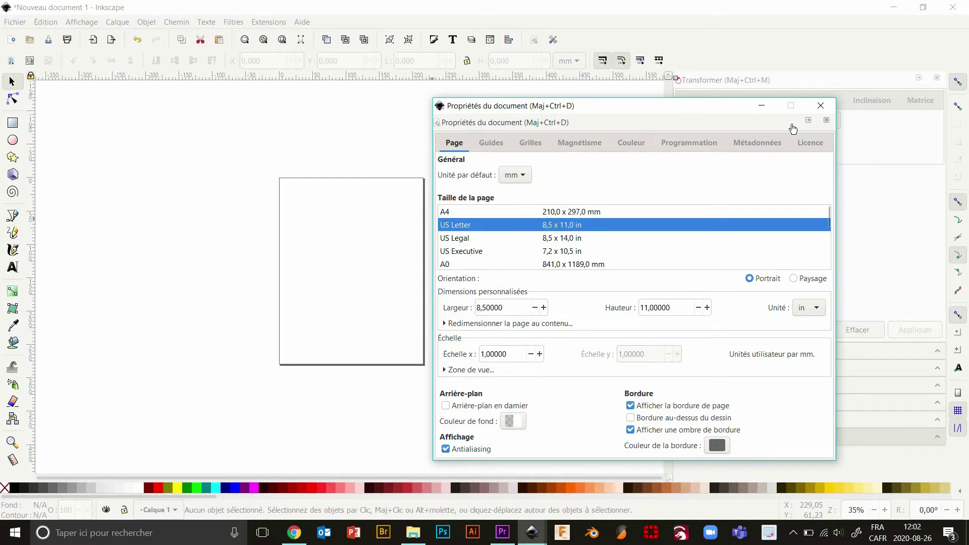
Step: Close Document Properties and pan around the blank page
click(821, 105)
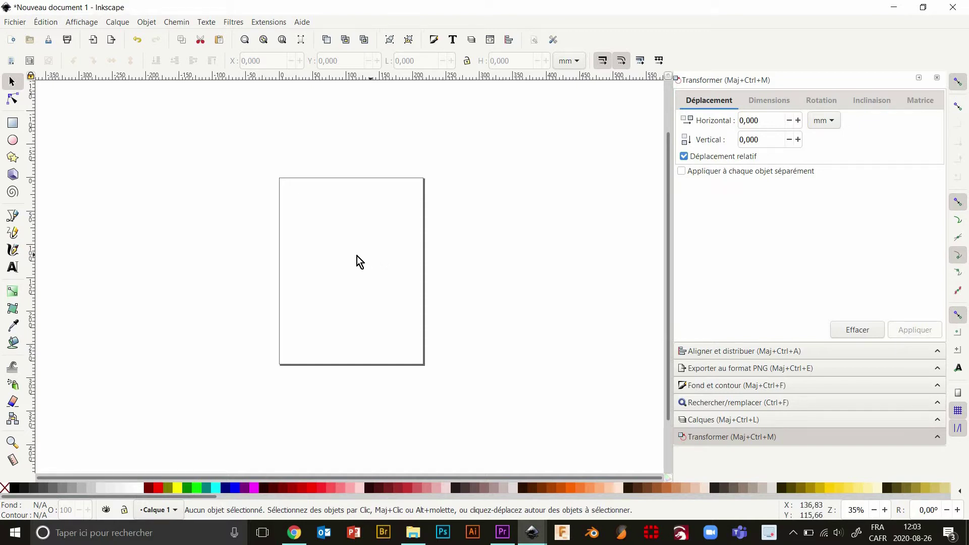
mouse_move(328, 253)
mouse_down()
mouse_move(293, 251)
mouse_move(417, 251)
mouse_move(240, 251)
mouse_move(294, 247)
mouse_up()
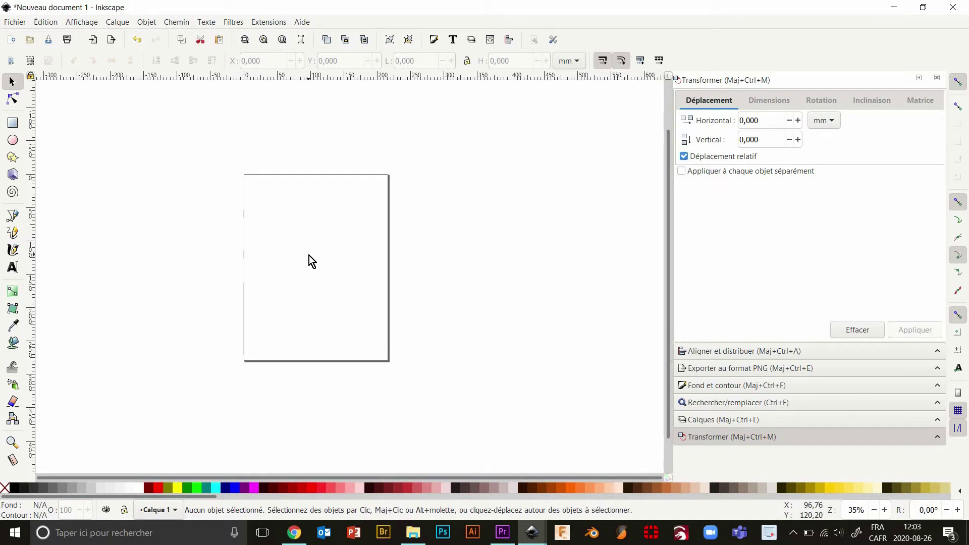
mouse_move(335, 253)
mouse_down()
mouse_move(199, 242)
mouse_move(395, 235)
mouse_move(315, 238)
mouse_move(363, 246)
mouse_move(424, 238)
mouse_move(370, 218)
mouse_move(301, 269)
mouse_move(277, 233)
mouse_move(381, 262)
mouse_move(408, 227)
mouse_move(344, 254)
mouse_move(326, 238)
mouse_move(363, 257)
mouse_up()
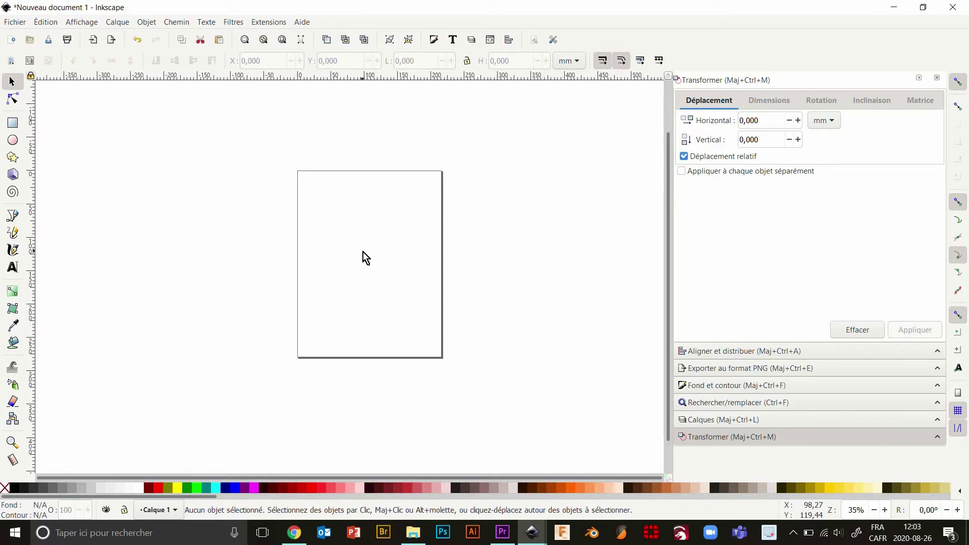
Step: Zoom in and out on the blank US Letter page
ctrl+scroll(366, 256, up, 1)
ctrl+scroll(366, 255, up, 1)
ctrl+scroll(367, 255, up, 1)
ctrl+scroll(366, 255, down, 1)
ctrl+scroll(366, 255, down, 1)
ctrl+scroll(366, 256, down, 1)
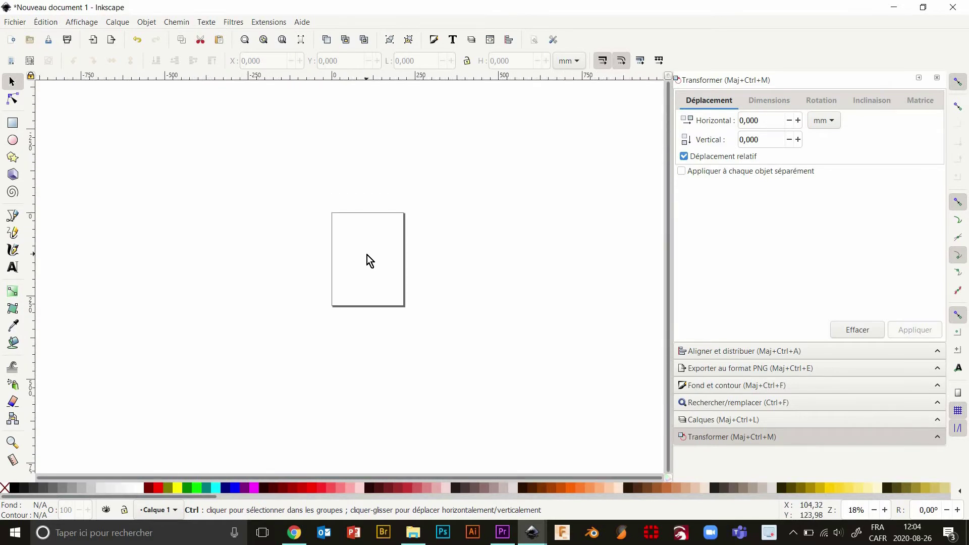
ctrl+scroll(367, 255, up, 2)
ctrl+scroll(367, 255, up, 2)
ctrl+scroll(367, 255, down, 3)
ctrl+scroll(368, 256, up, 1)
ctrl+scroll(368, 255, up, 3)
ctrl+scroll(368, 256, down, 3)
ctrl+scroll(368, 255, up, 2)
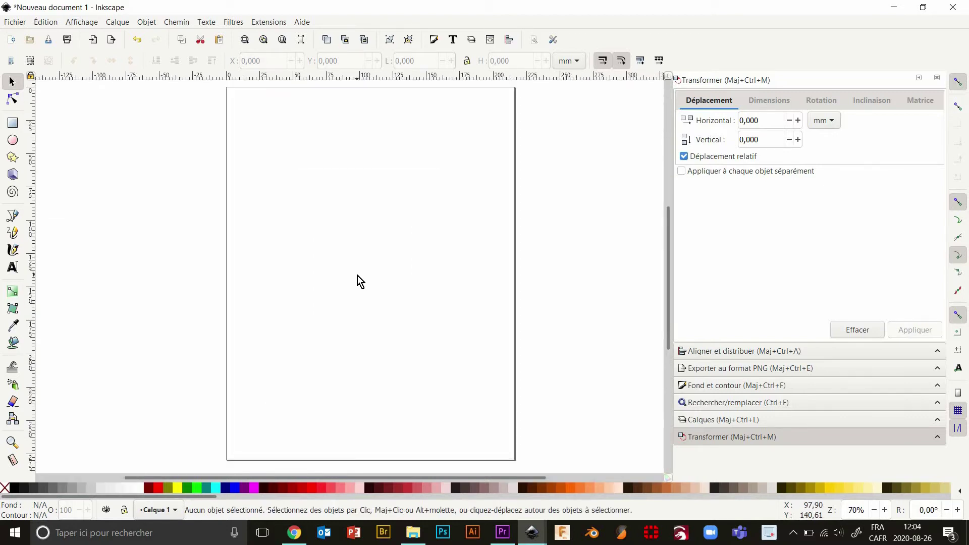
Step: Rotate the canvas view with Ctrl+scroll, return it upright and pan the page left
key(ctrl)
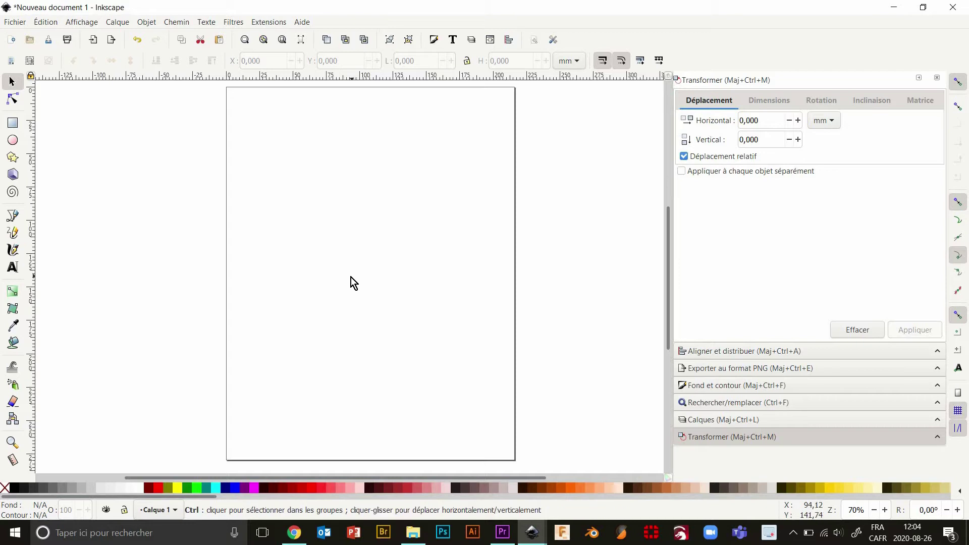
ctrl+shift+scroll(350, 277, up, 3)
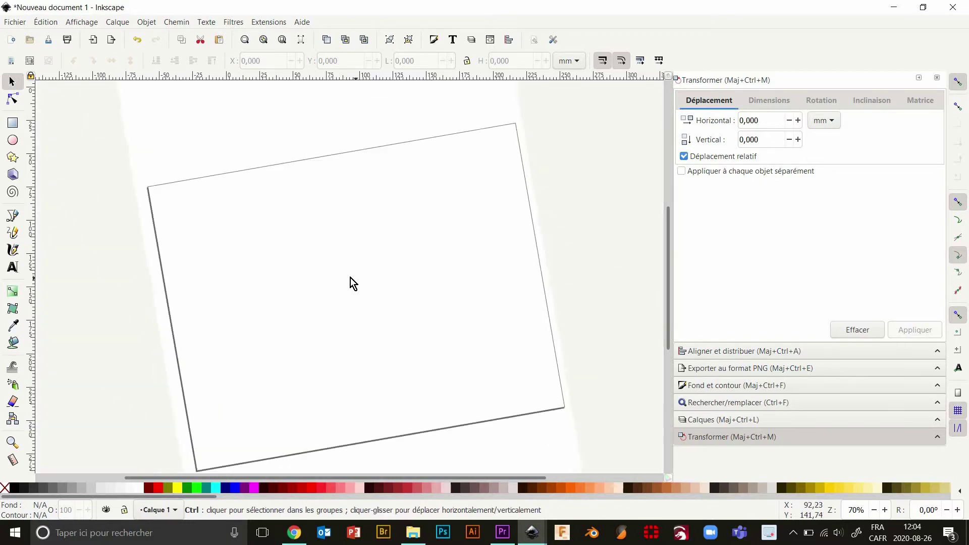
ctrl+shift+scroll(338, 278, down, 1)
ctrl+shift+scroll(346, 276, up, 2)
ctrl+shift+scroll(352, 277, down, 3)
ctrl+shift+scroll(347, 277, up, 3)
ctrl+shift+scroll(351, 276, down, 2)
ctrl+shift+scroll(350, 277, down, 1)
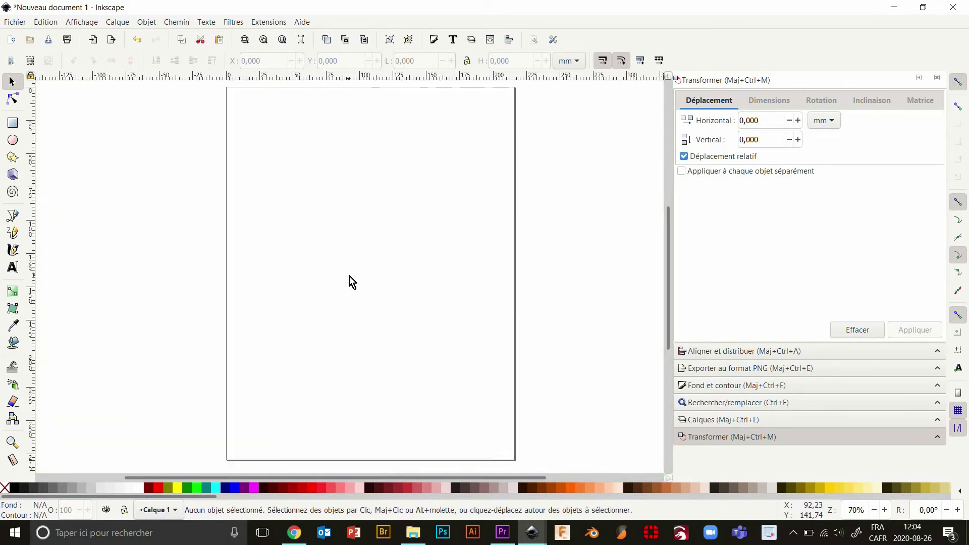
drag(353, 259, 221, 263)
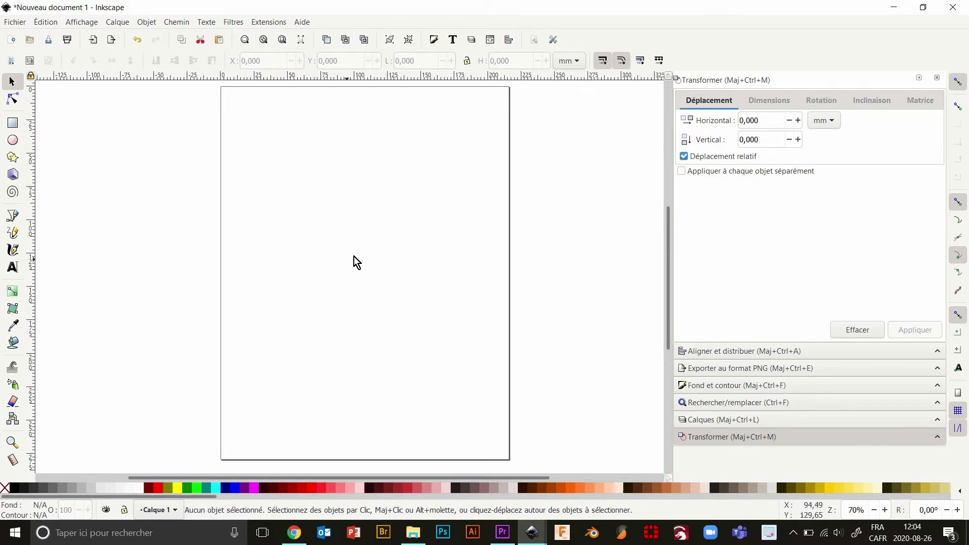
scroll(221, 263, right, 1)
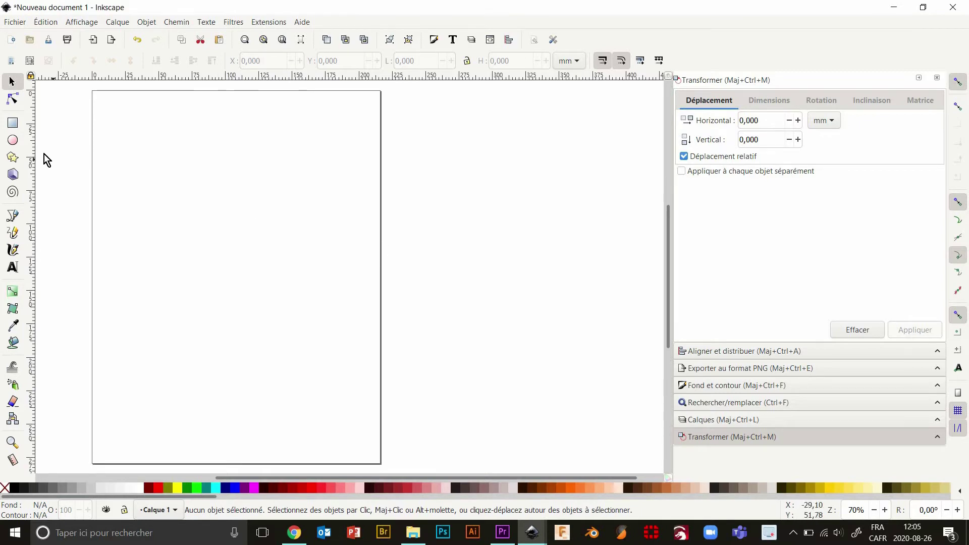
Step: Draw an orange rectangle about 171.223 × 99.786 mm near the top of the page
click(14, 125)
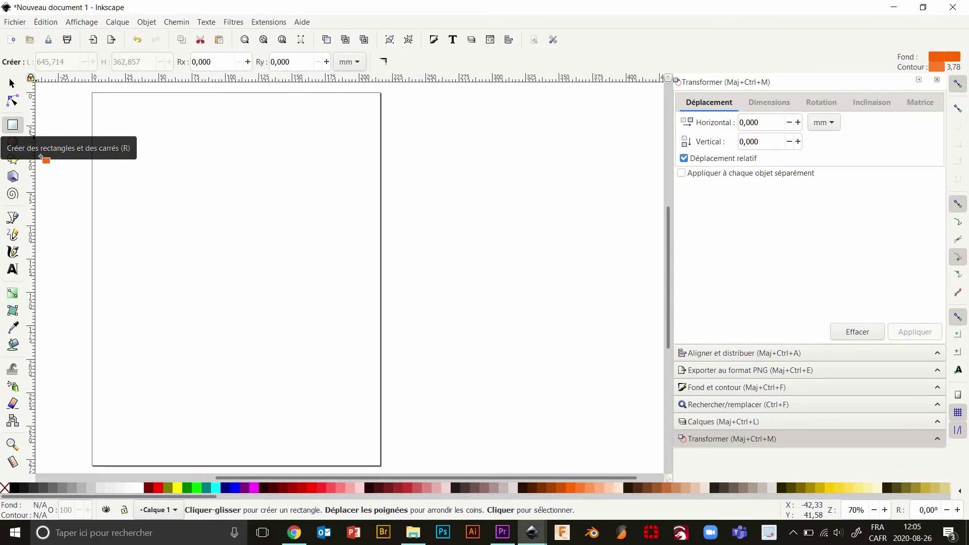
mouse_move(121, 148)
mouse_down()
mouse_move(369, 272)
mouse_move(351, 283)
mouse_up()
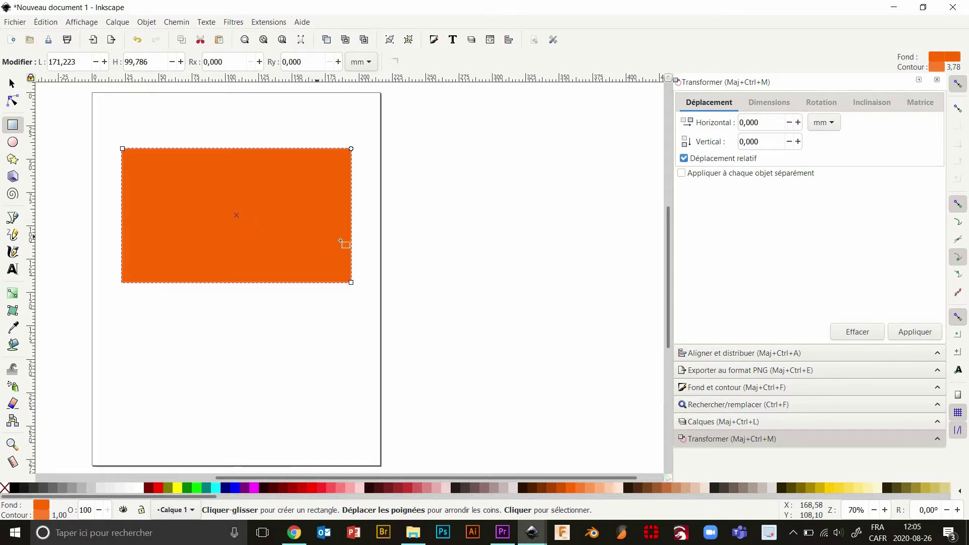
scroll(341, 241, up, 1)
scroll(368, 244, up, 5)
scroll(379, 244, up, 5)
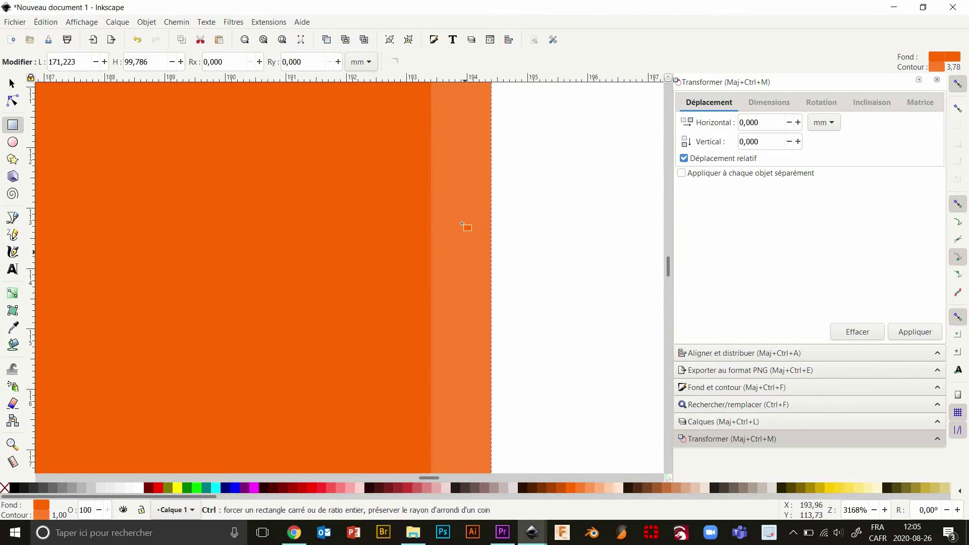
scroll(450, 250, down, 9)
scroll(400, 245, down, 2)
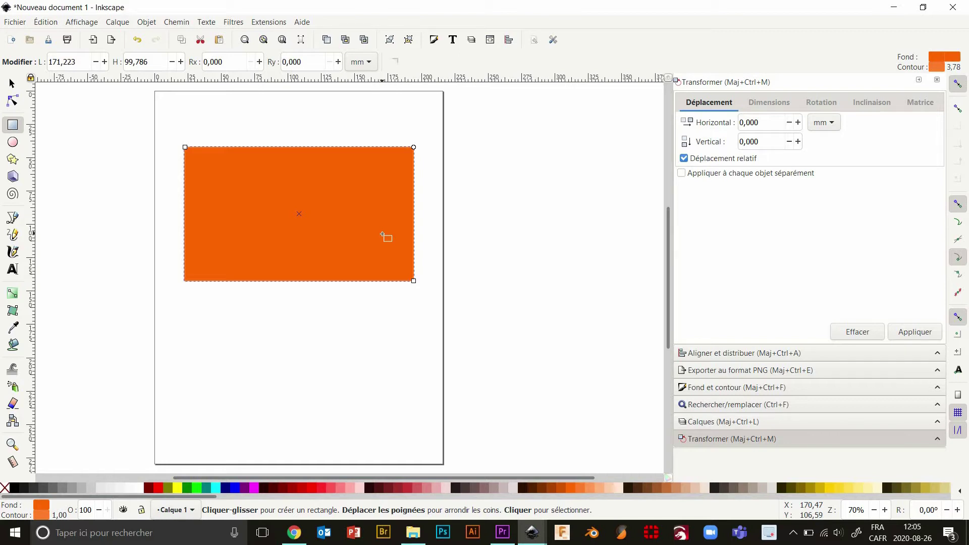
Step: Try dark red, red and brown fills, then set the rectangle's fill back to orange
click(408, 484)
click(326, 489)
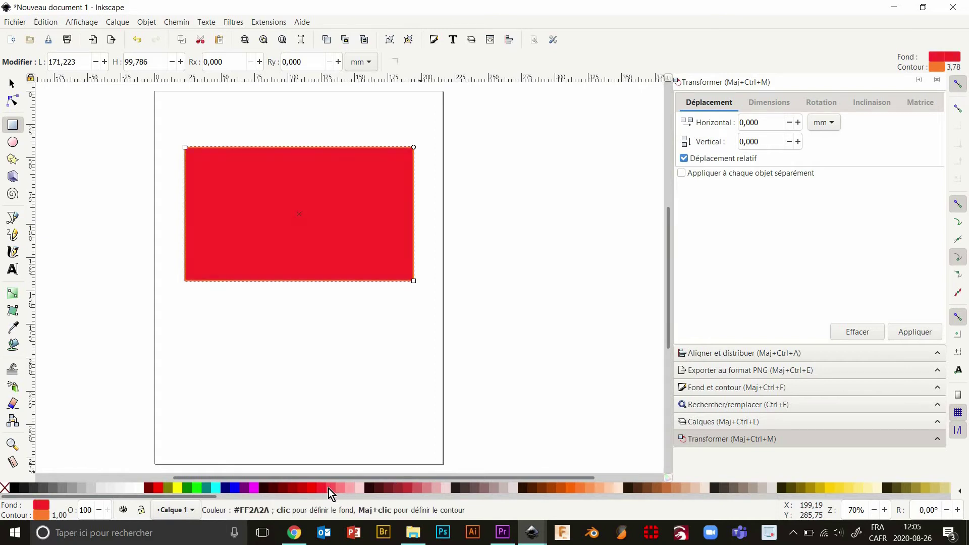
click(553, 489)
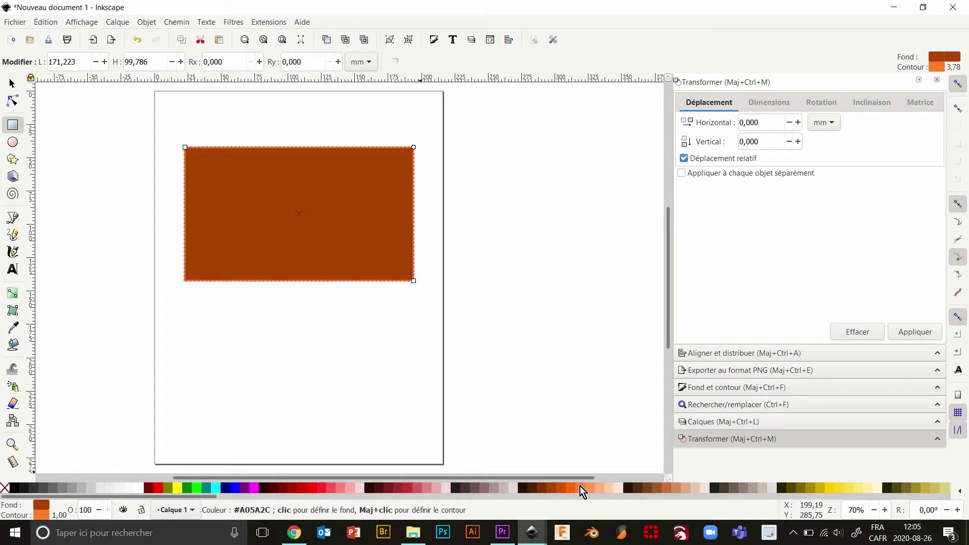
click(583, 487)
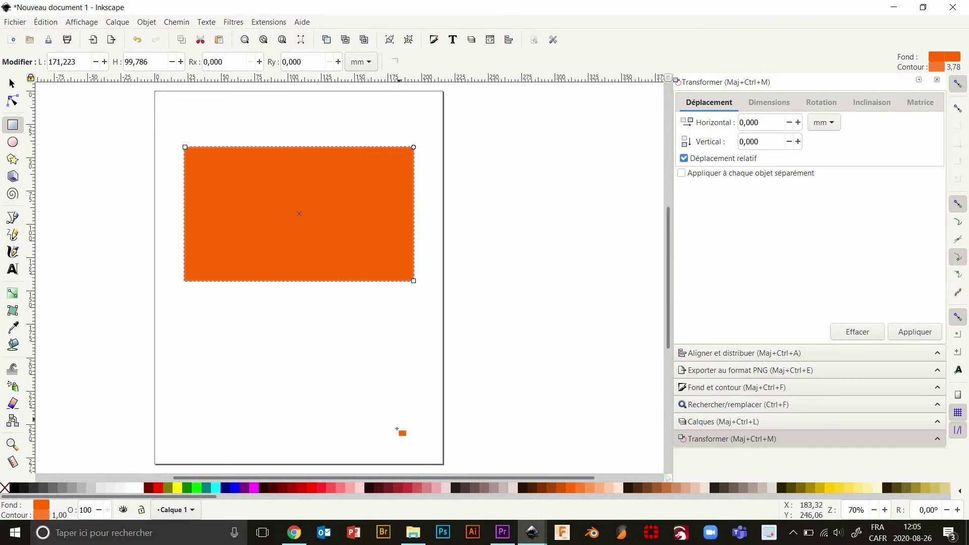
Step: Try several outline colours and settle on a black stroke for the rectangle
shift+click(455, 490)
shift+click(493, 487)
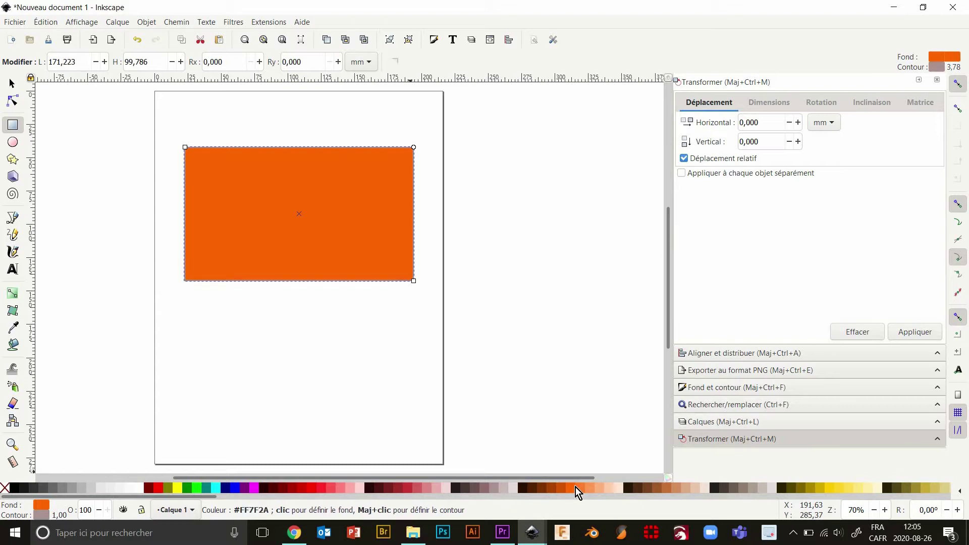
shift+click(504, 490)
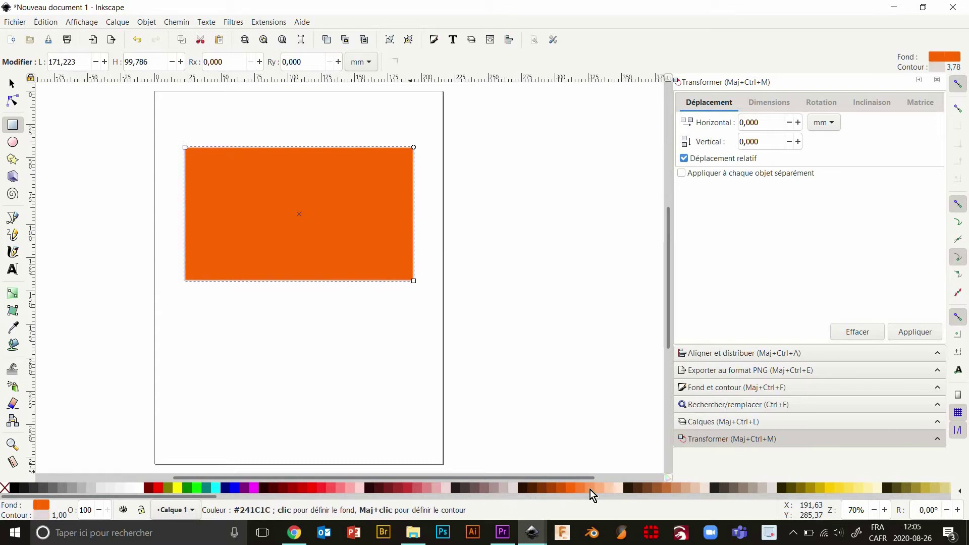
shift+click(16, 487)
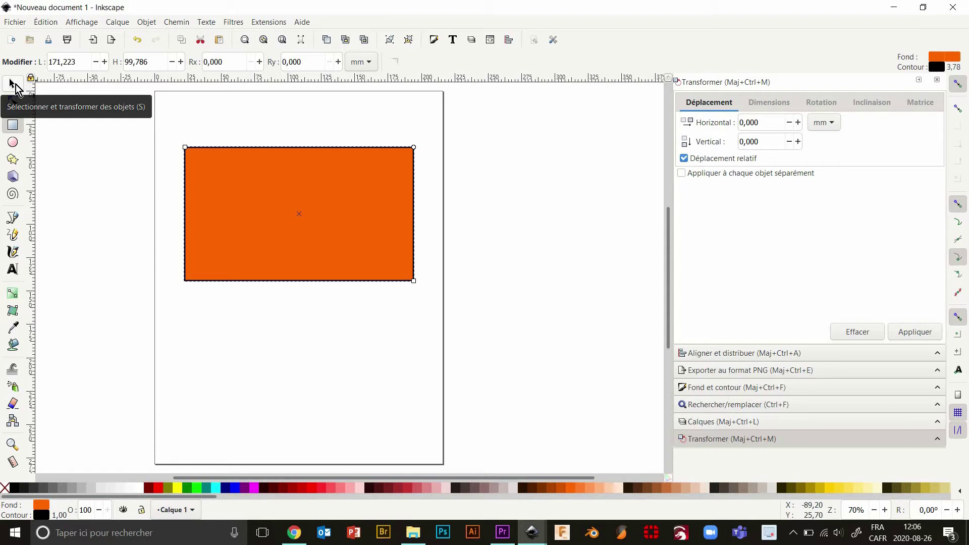
Step: Nudge the orange rectangle slightly up and left, then reselect it to show its scale handles
click(13, 85)
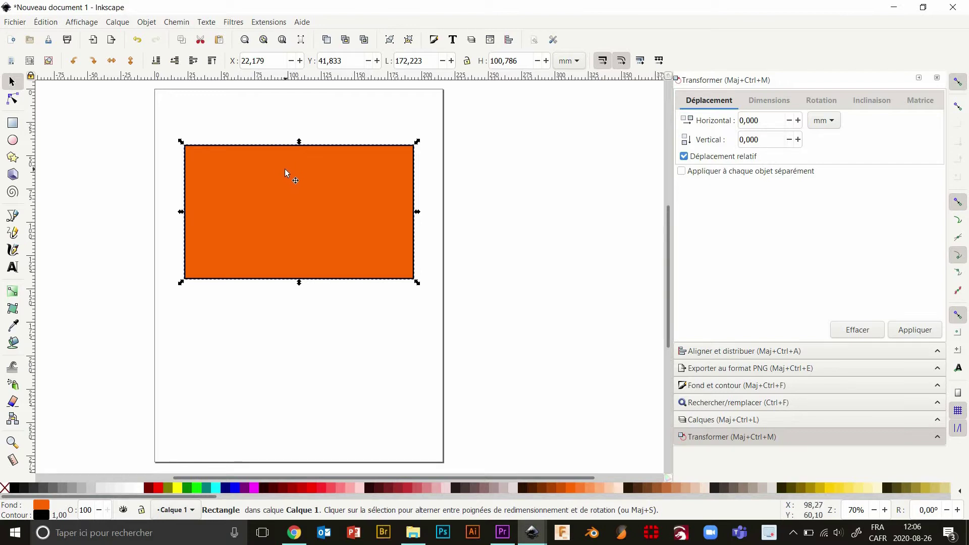
drag(283, 168, 333, 162)
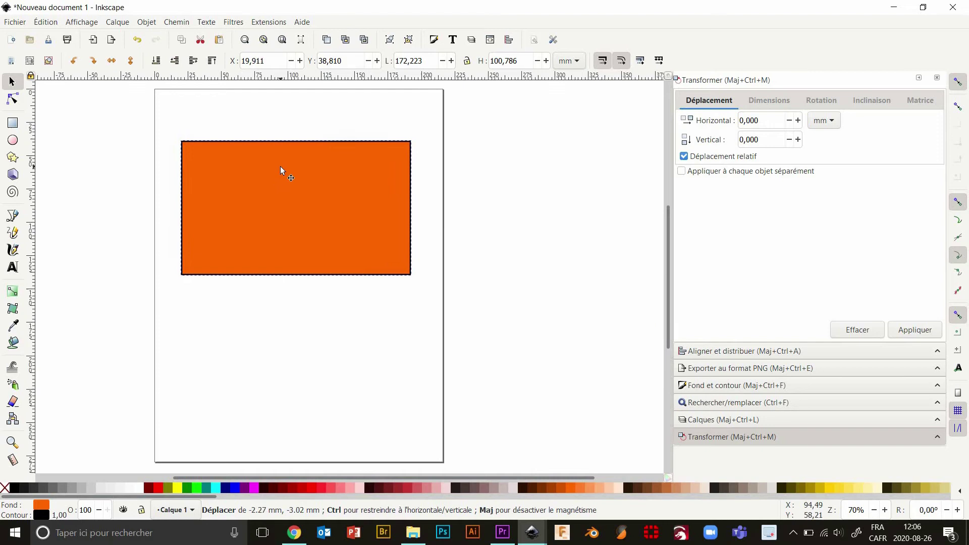
drag(332, 162, 280, 166)
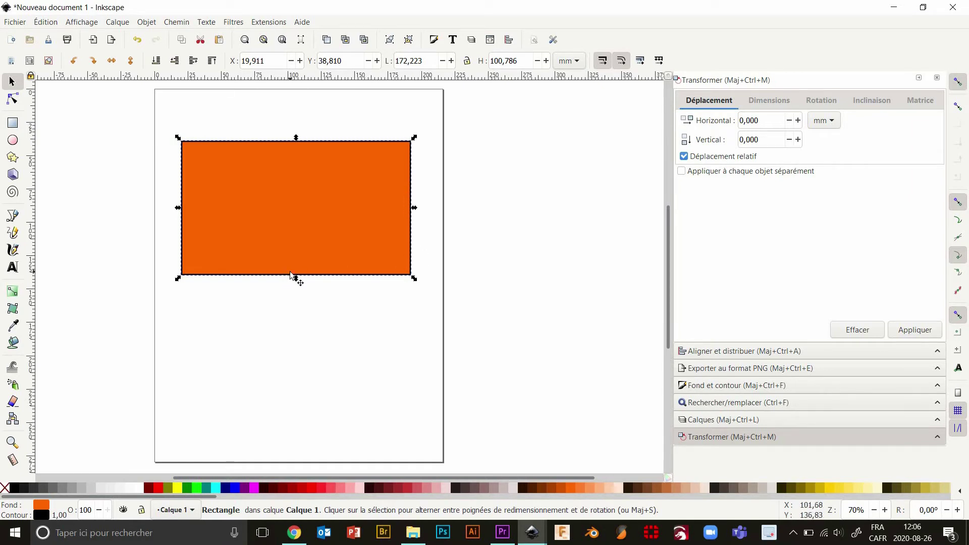
click(365, 305)
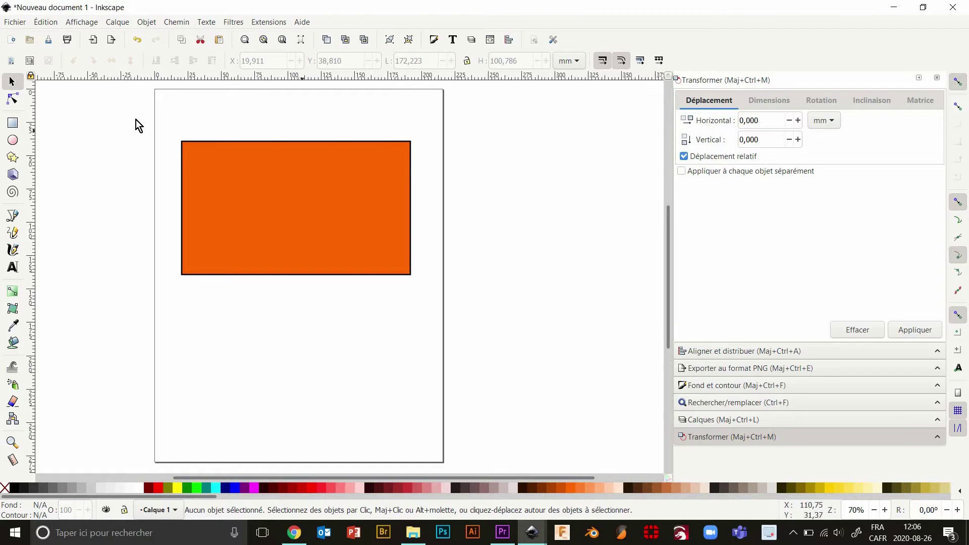
click(242, 208)
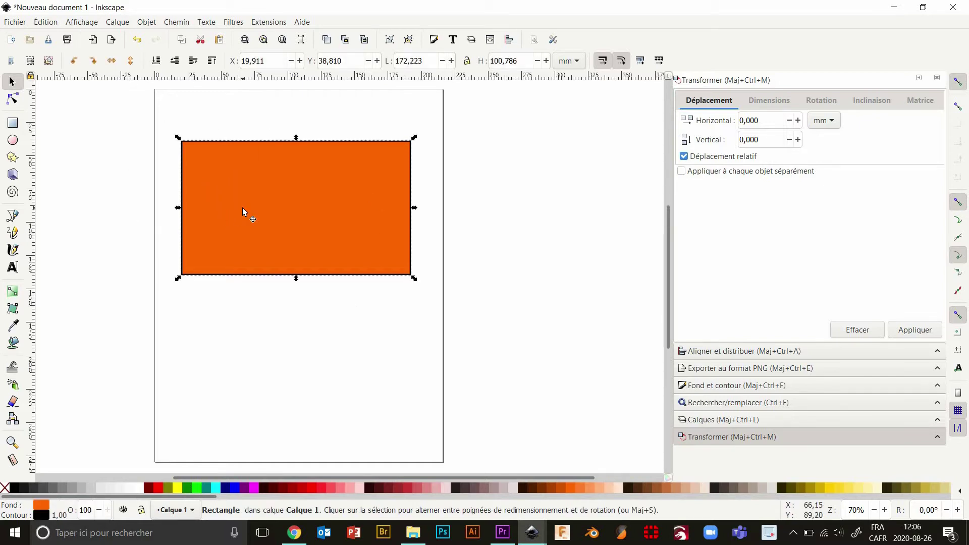
click(263, 285)
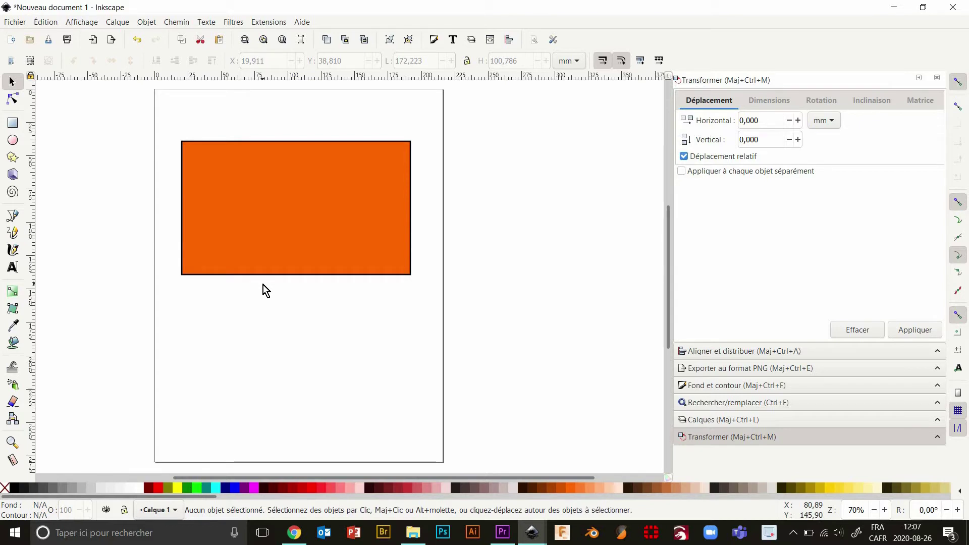
click(264, 224)
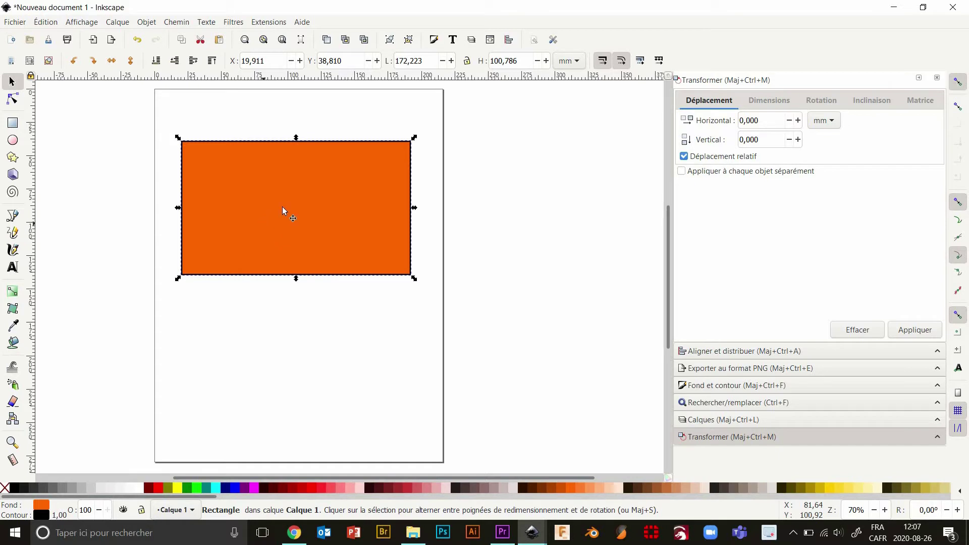
Step: Drag the orange rectangle's corner and edge handles until it measures 148.442 × 116.345 mm
mouse_move(412, 140)
mouse_down()
mouse_move(431, 119)
mouse_move(393, 133)
mouse_up()
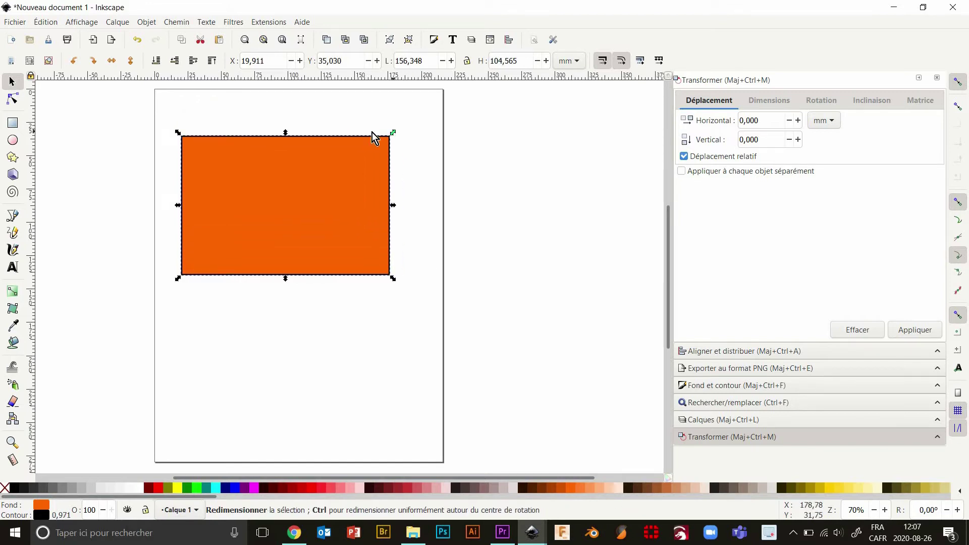
mouse_move(286, 134)
mouse_down()
mouse_move(283, 159)
mouse_move(287, 125)
mouse_up()
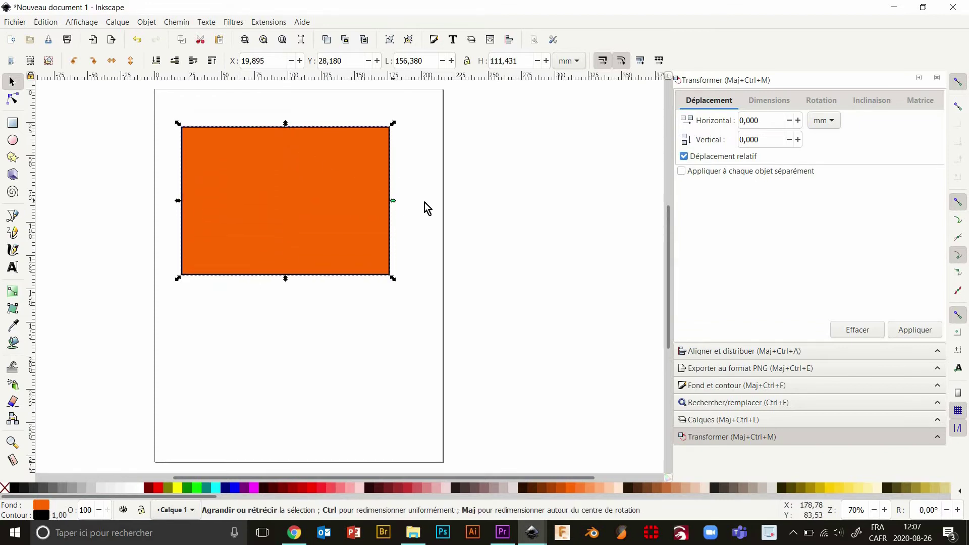
drag(393, 200, 373, 200)
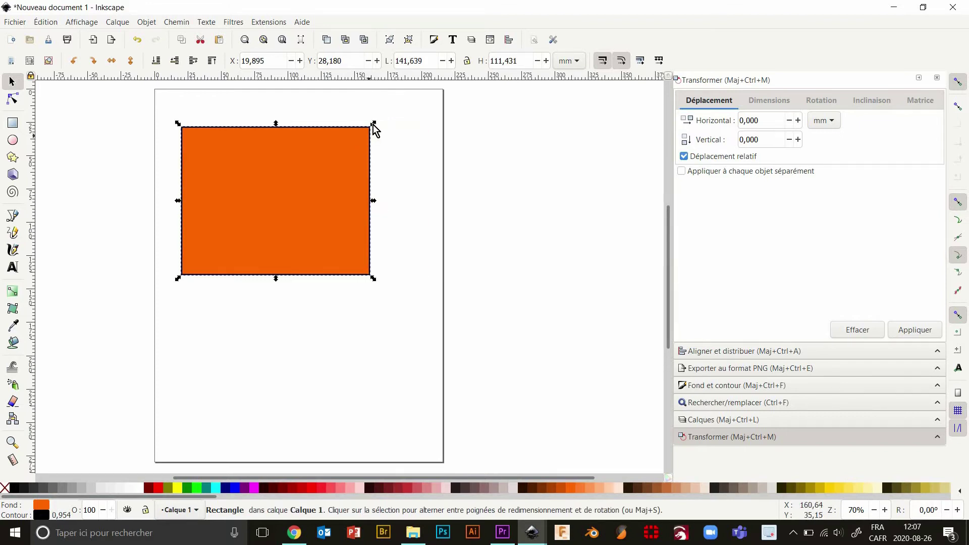
mouse_move(374, 125)
mouse_down()
mouse_move(355, 127)
mouse_move(380, 120)
mouse_up()
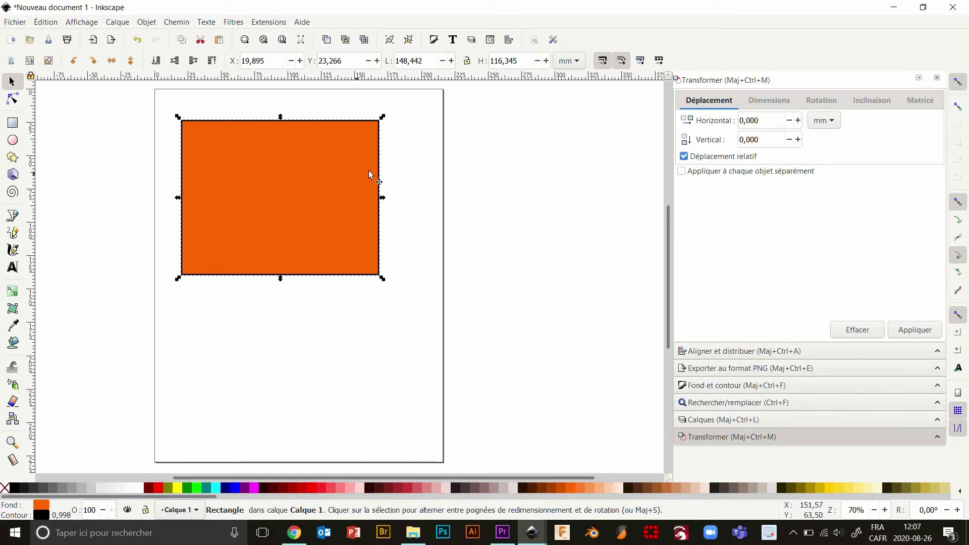
click(302, 172)
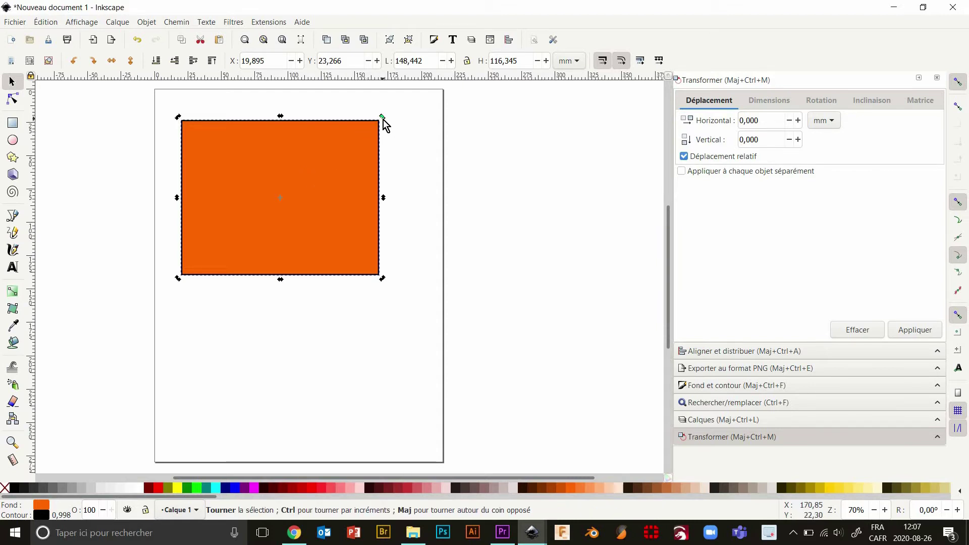
drag(382, 124, 386, 150)
mouse_move(326, 122)
mouse_down()
mouse_move(320, 137)
mouse_move(341, 152)
mouse_up()
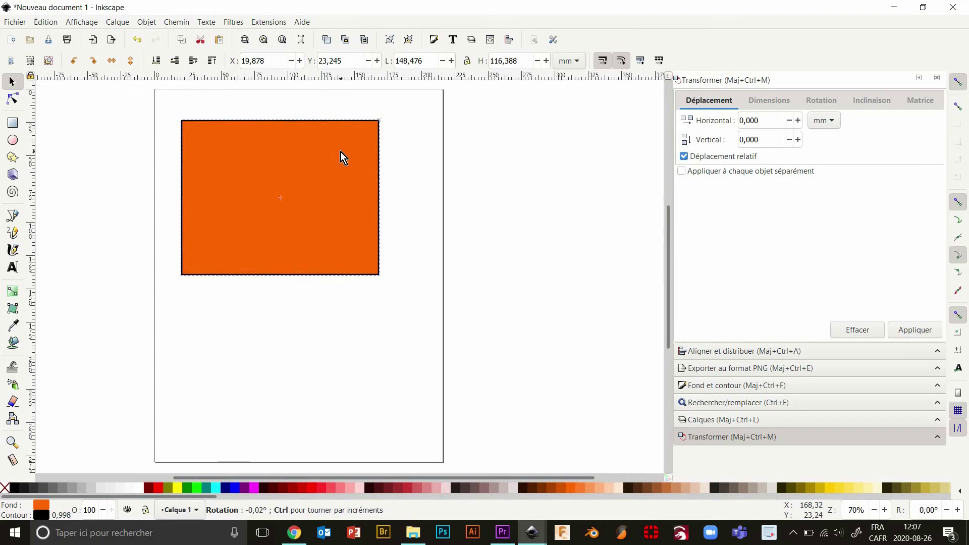
drag(341, 153, 340, 151)
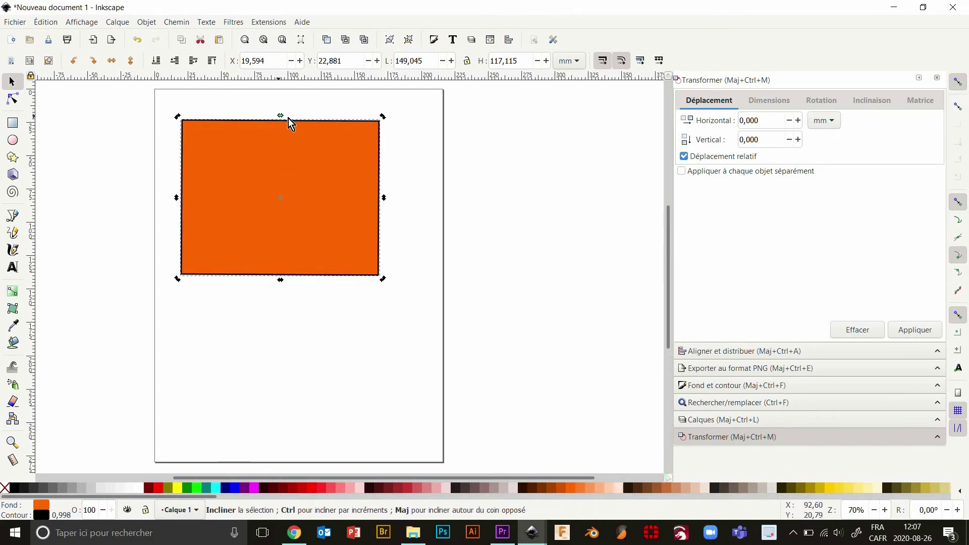
drag(279, 117, 255, 128)
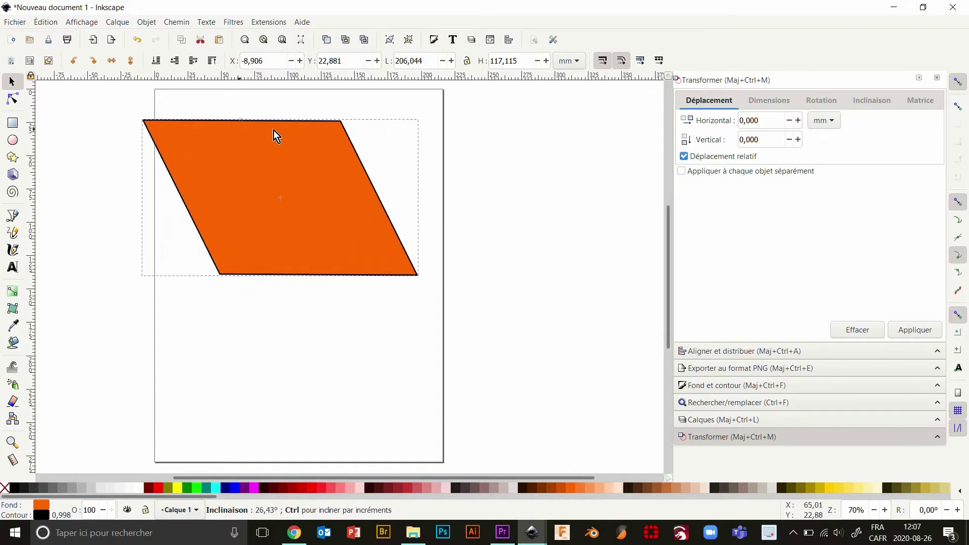
drag(255, 128, 251, 127)
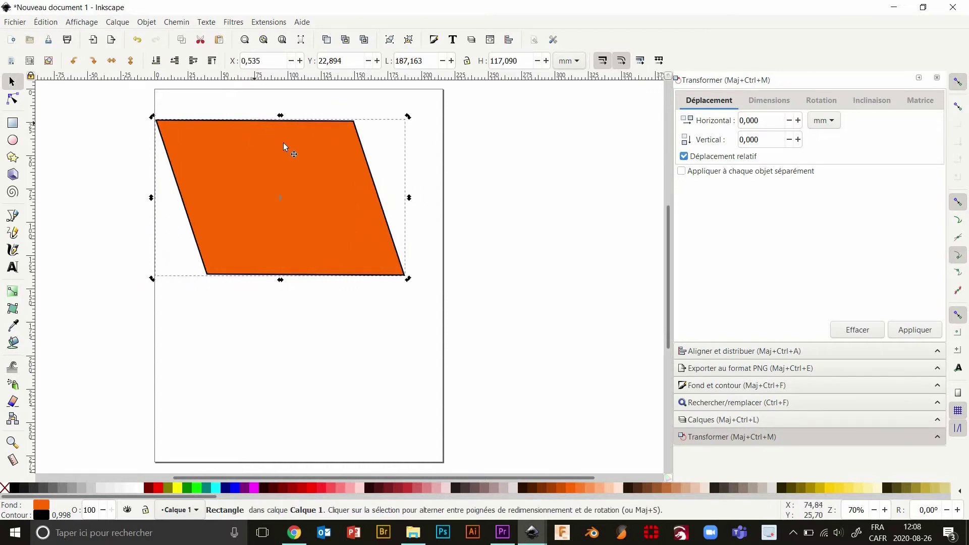
drag(408, 189, 398, 202)
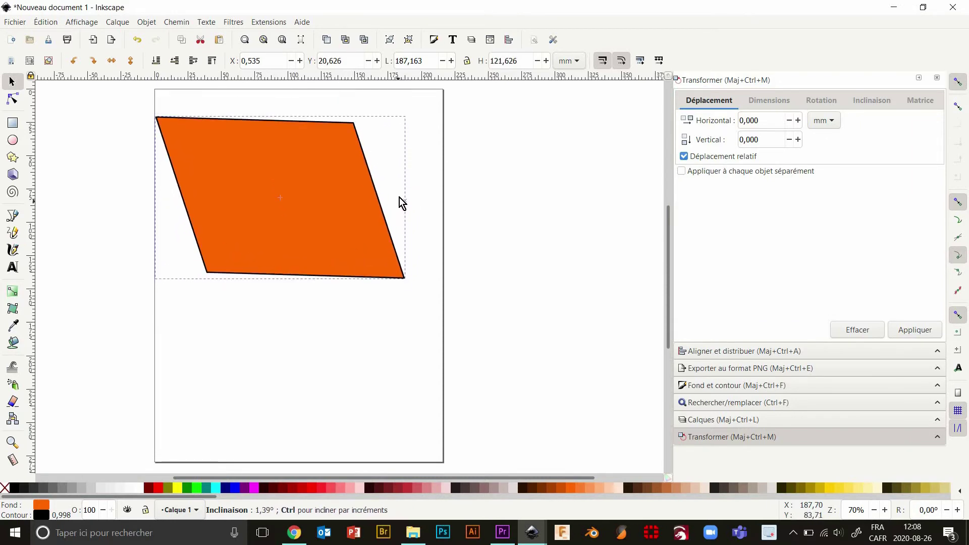
drag(398, 202, 399, 196)
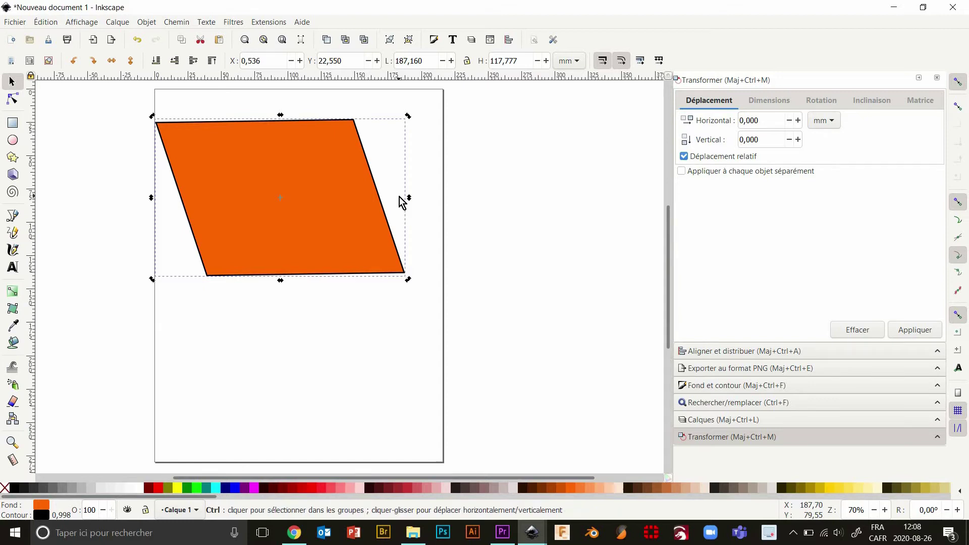
key(ctrl+z)
key(ctrl+z)
key(ctrl+z)
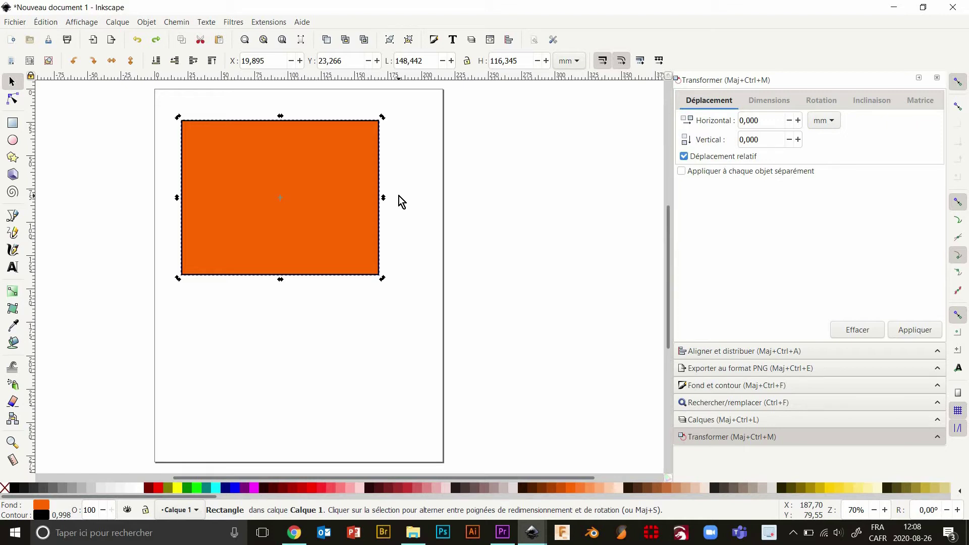
Step: Move the orange rectangle right and down, then rotate it 90° to 116.345 × 148.442 mm
drag(334, 160, 359, 173)
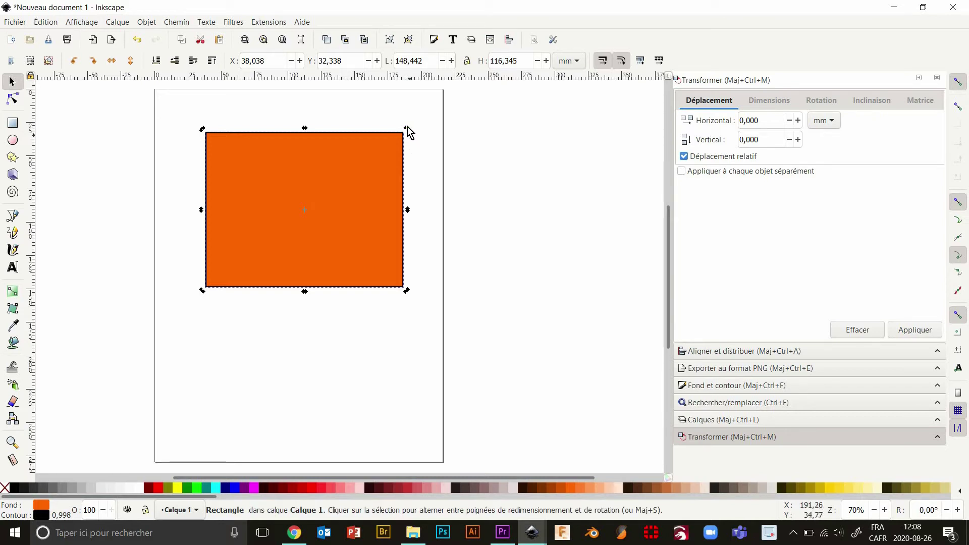
drag(407, 128, 419, 178)
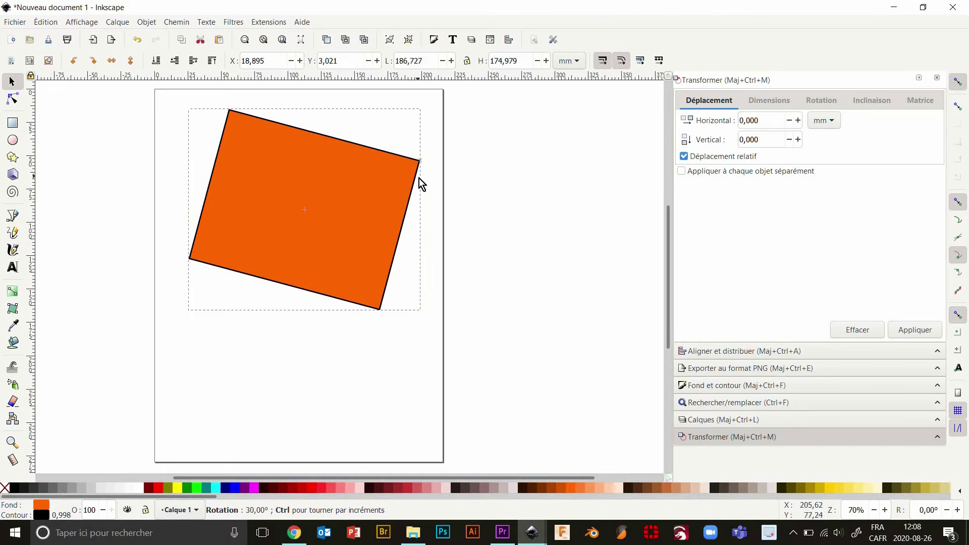
mouse_move(418, 178)
mouse_down()
mouse_move(418, 246)
mouse_move(353, 275)
mouse_move(305, 271)
mouse_move(355, 263)
mouse_move(387, 238)
mouse_move(376, 181)
mouse_move(347, 165)
mouse_move(375, 188)
mouse_move(378, 234)
mouse_move(350, 253)
mouse_up()
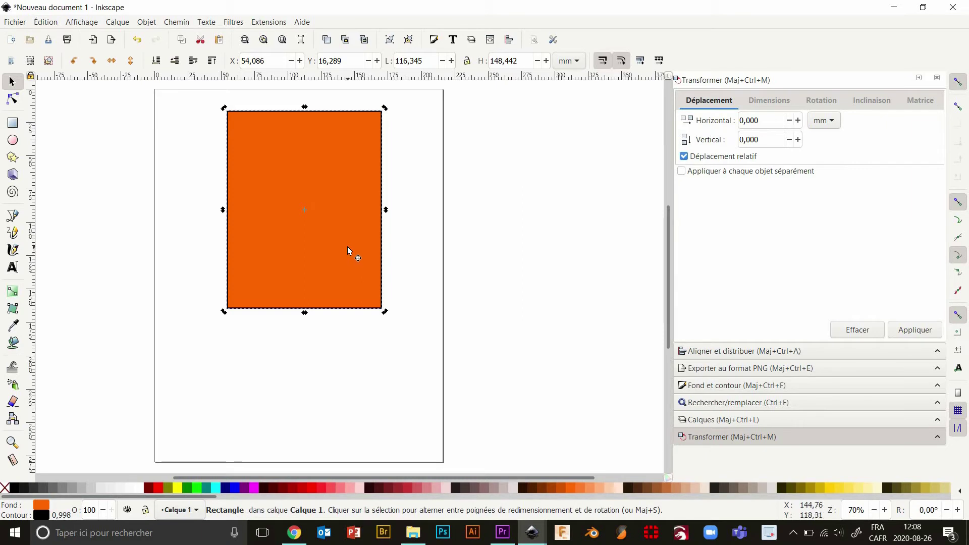
Step: Give the upright orange rectangle a slight tilt of a few degrees
click(349, 246)
mouse_move(384, 312)
mouse_down()
mouse_move(391, 305)
mouse_move(361, 318)
mouse_move(372, 317)
mouse_up()
mouse_move(365, 384)
mouse_down()
mouse_move(392, 389)
mouse_move(404, 375)
mouse_move(341, 381)
mouse_move(384, 374)
mouse_move(407, 341)
mouse_up()
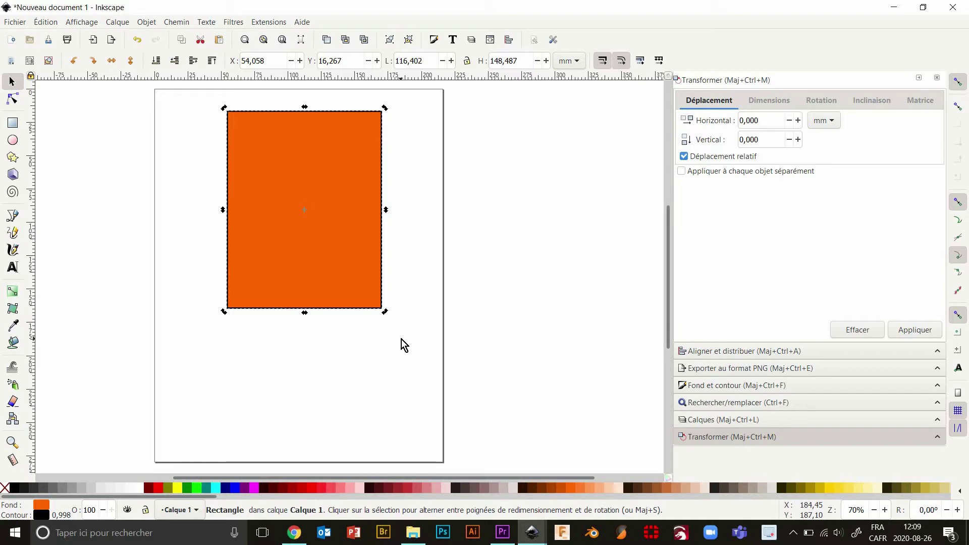
Step: Resize the rectangle from its bottom-right corner to about 103.762 × 127.698 mm
click(359, 276)
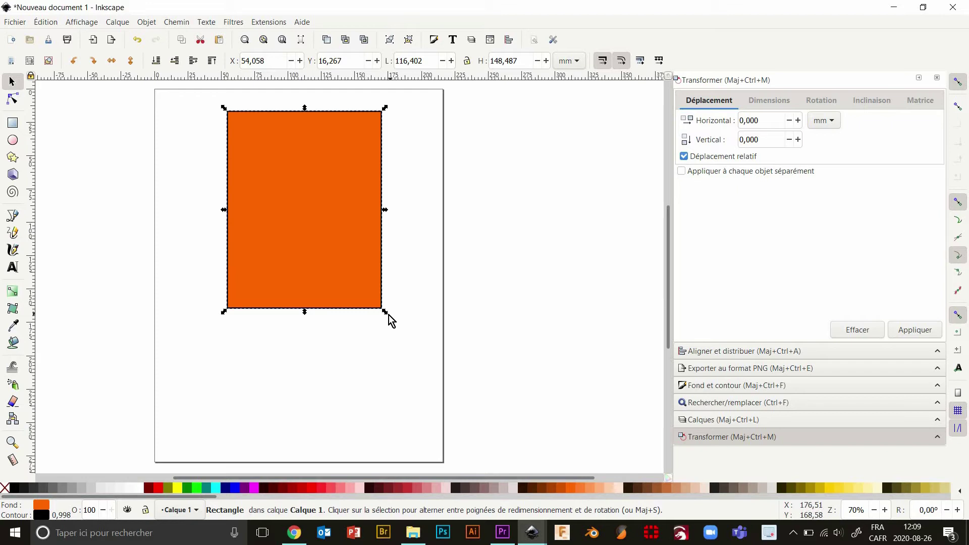
mouse_move(387, 313)
mouse_down()
mouse_move(356, 294)
mouse_move(483, 392)
mouse_move(302, 217)
mouse_move(409, 334)
mouse_move(326, 249)
mouse_move(422, 246)
mouse_move(362, 268)
mouse_move(370, 262)
mouse_move(373, 277)
mouse_up()
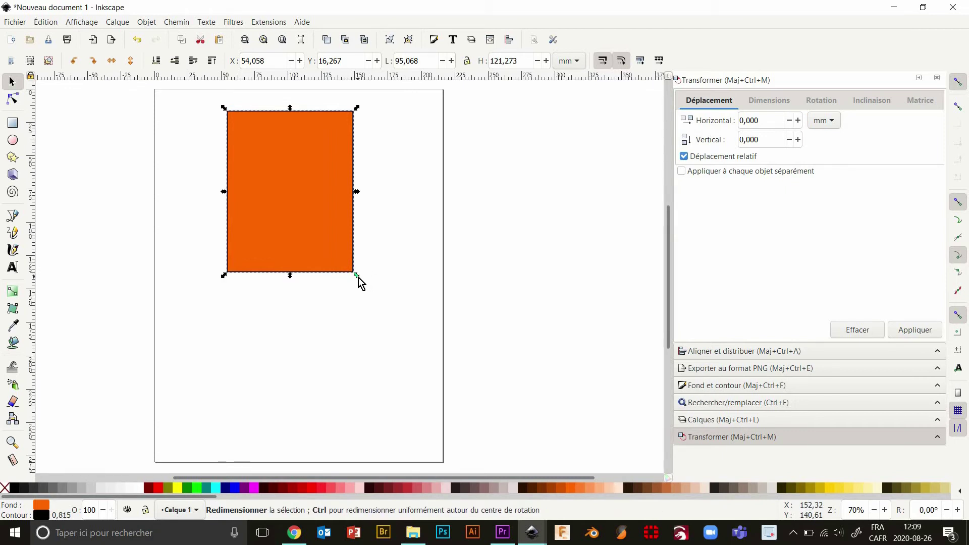
mouse_move(357, 276)
mouse_down()
mouse_move(375, 253)
mouse_move(292, 261)
mouse_move(378, 259)
mouse_move(309, 270)
mouse_move(370, 286)
mouse_up()
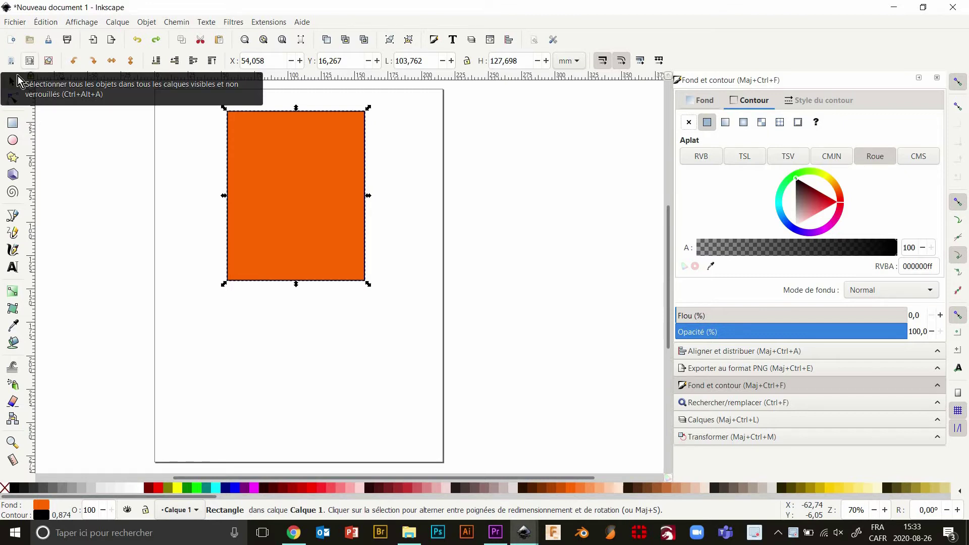
Step: Switch through the node and rectangle tools to the ellipse tool
click(12, 99)
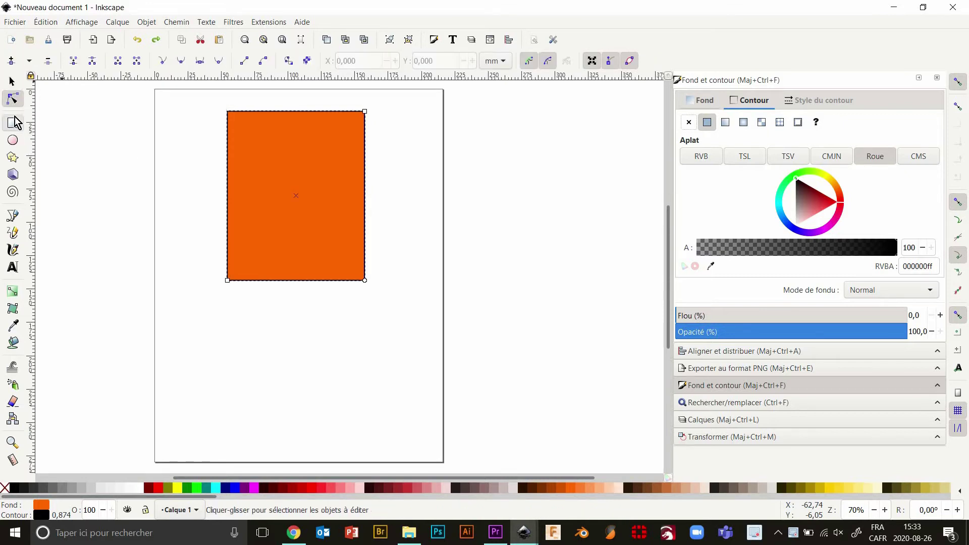
click(15, 122)
click(13, 142)
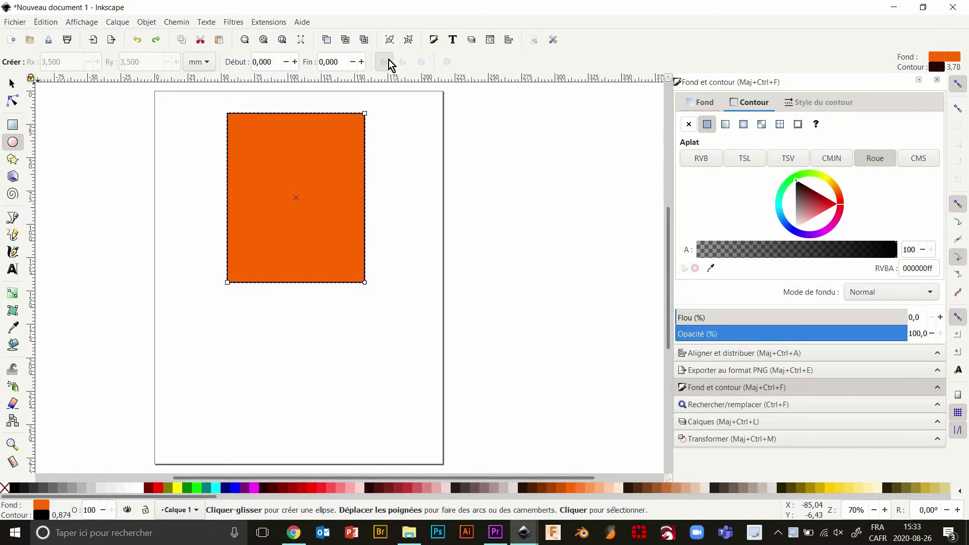
click(12, 83)
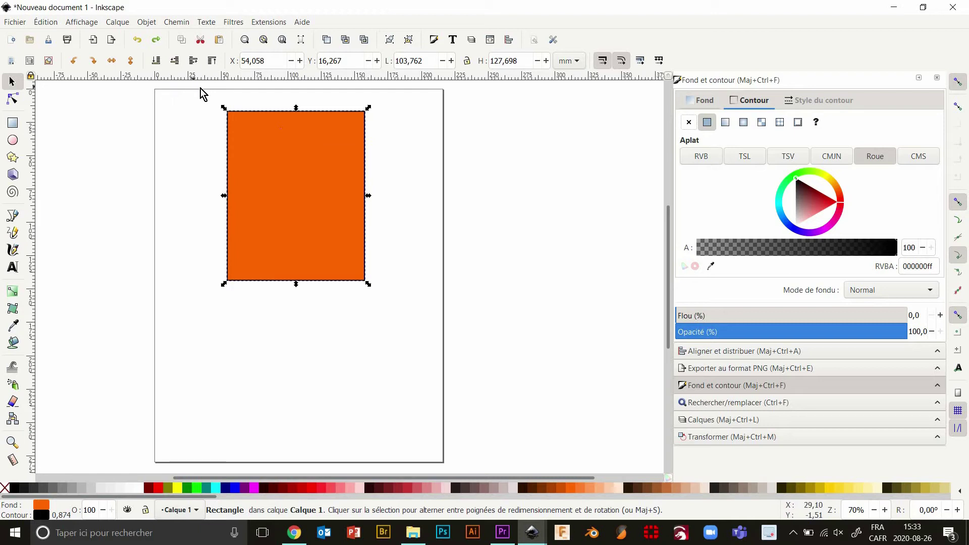
drag(266, 61, 231, 67)
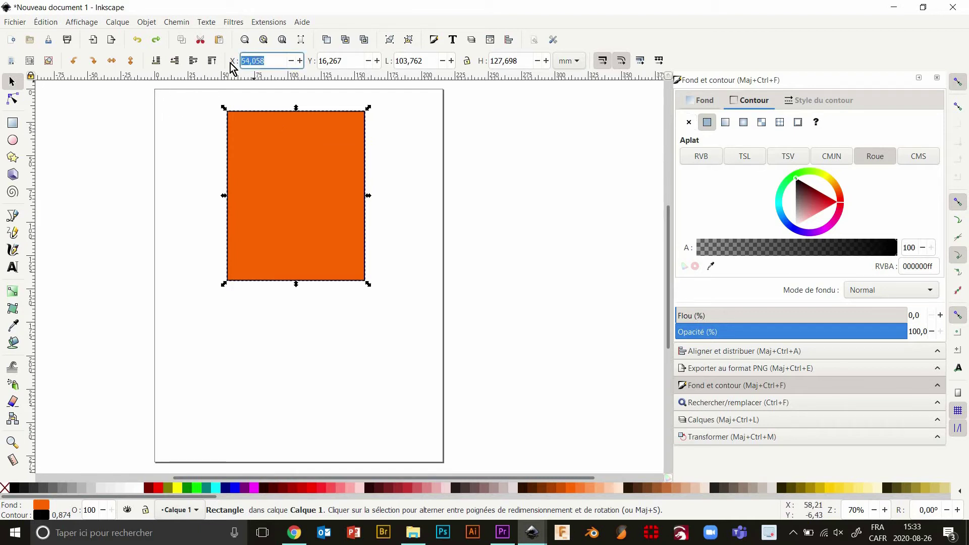
text(0)
key(Tab)
text(0)
key(Return)
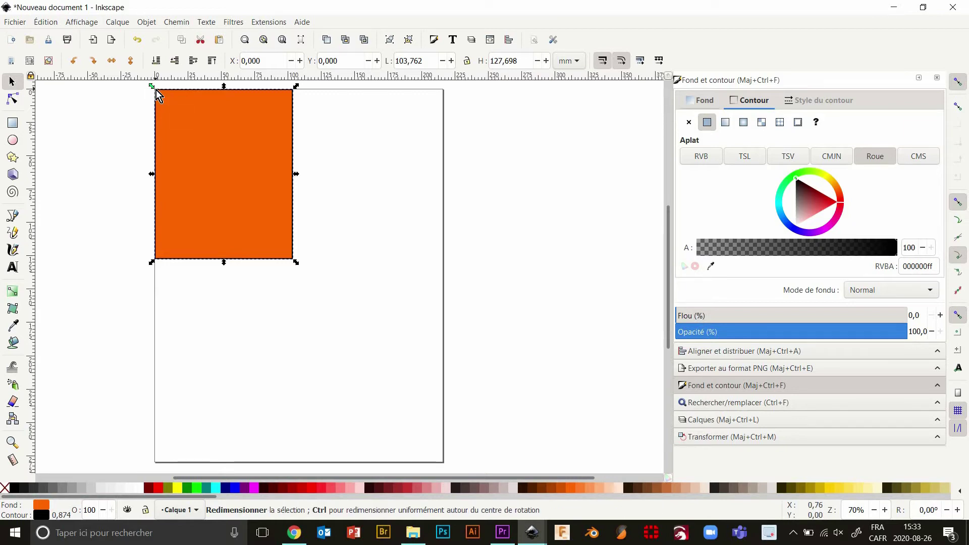
drag(246, 61, 241, 63)
text(0)
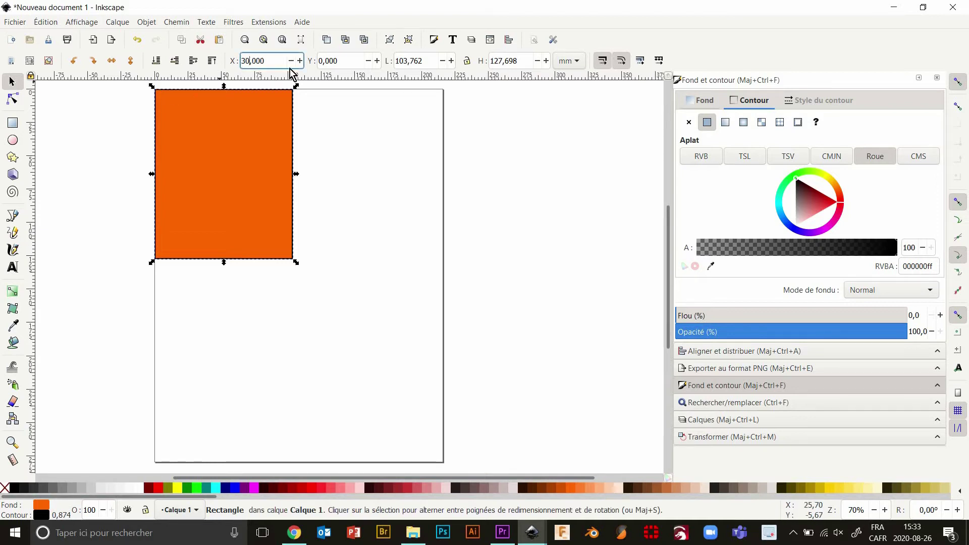
drag(321, 61, 319, 62)
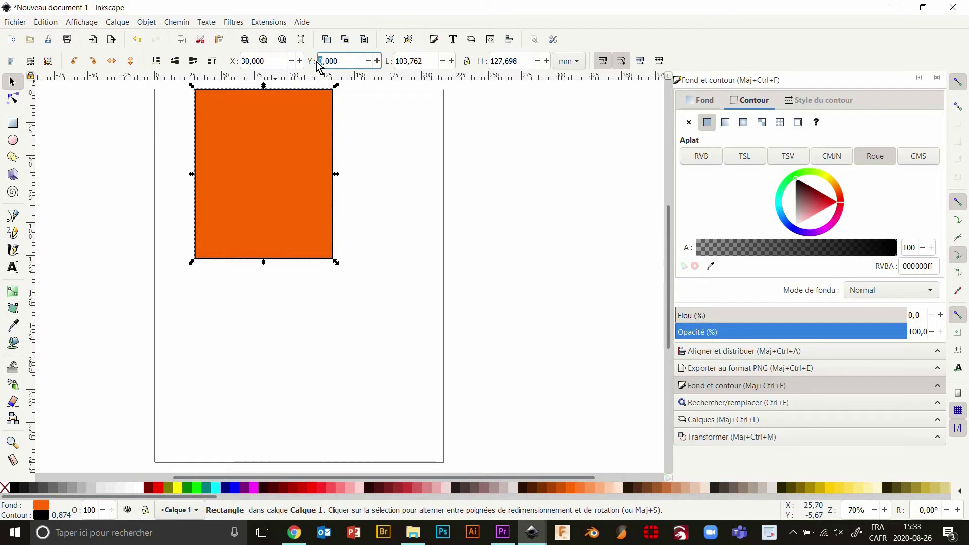
text(3)
key(Return)
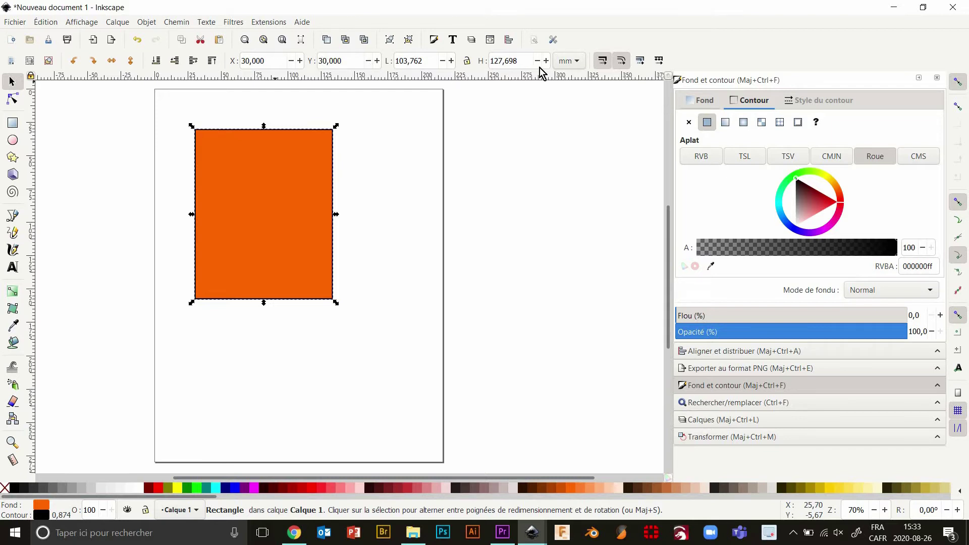
click(574, 61)
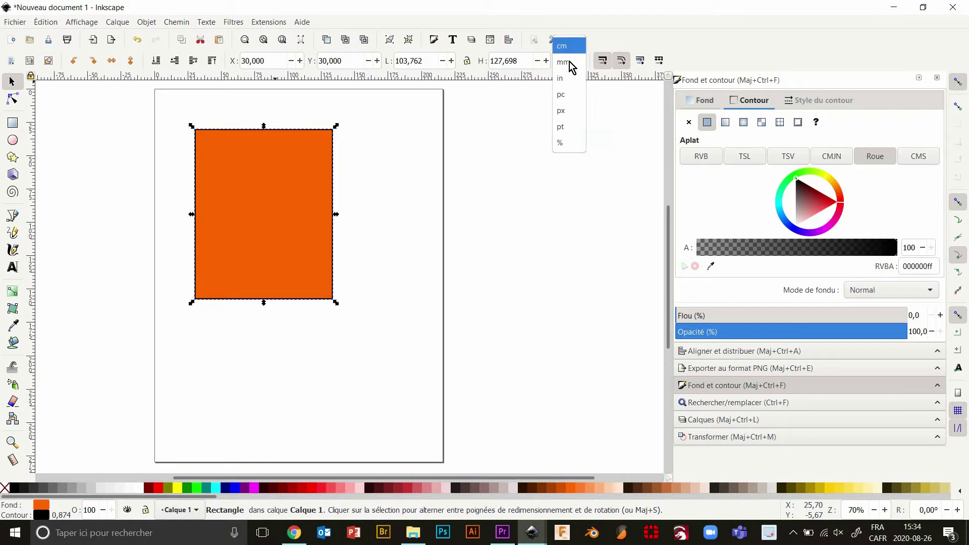
click(570, 60)
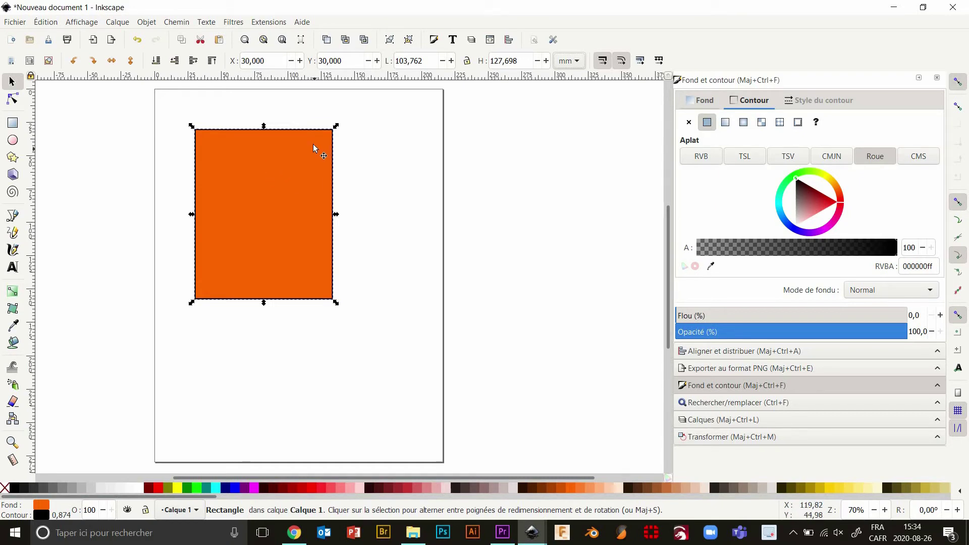
Step: Enter width 100 mm and height 50 mm for the orange rectangle in the Selector toolbar
triple_click(426, 60)
text(1)
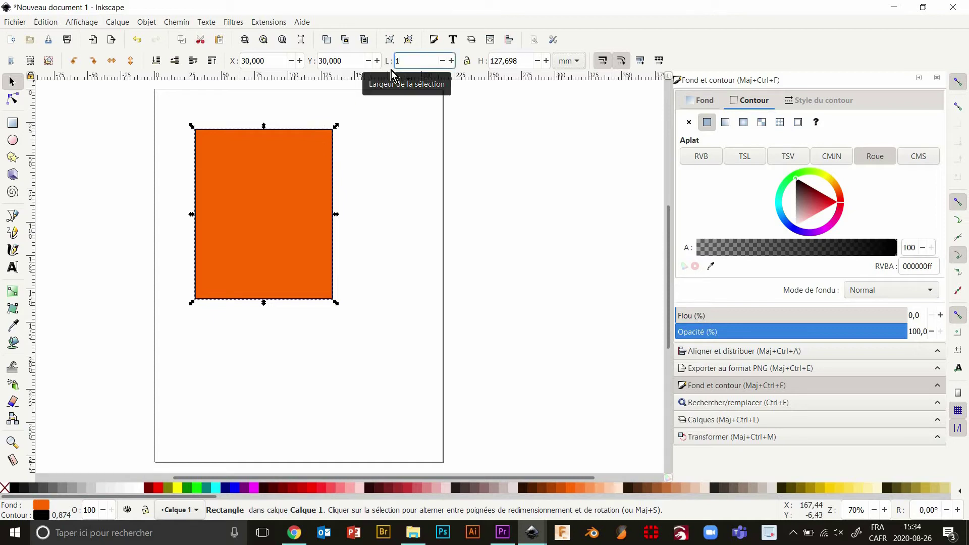
text(00)
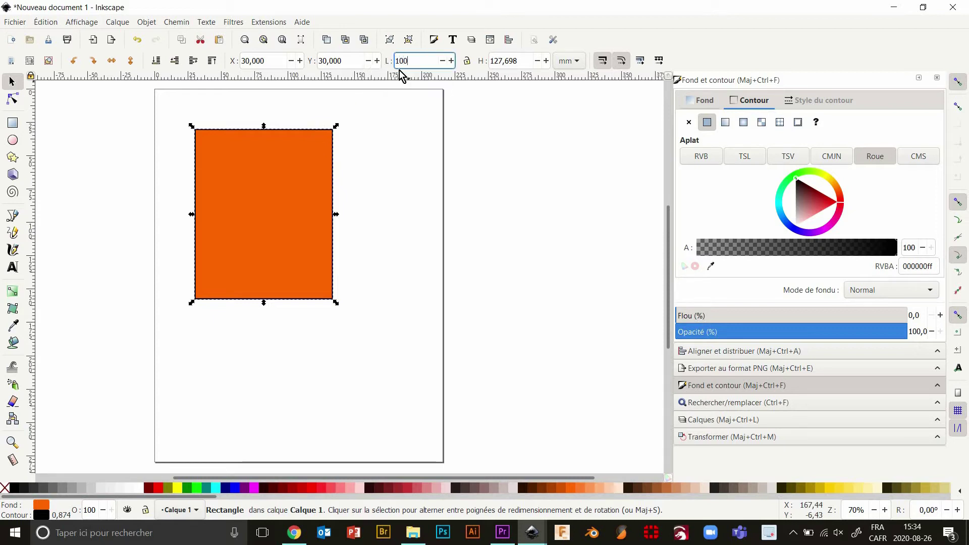
click(507, 61)
triple_click(507, 61)
text(100)
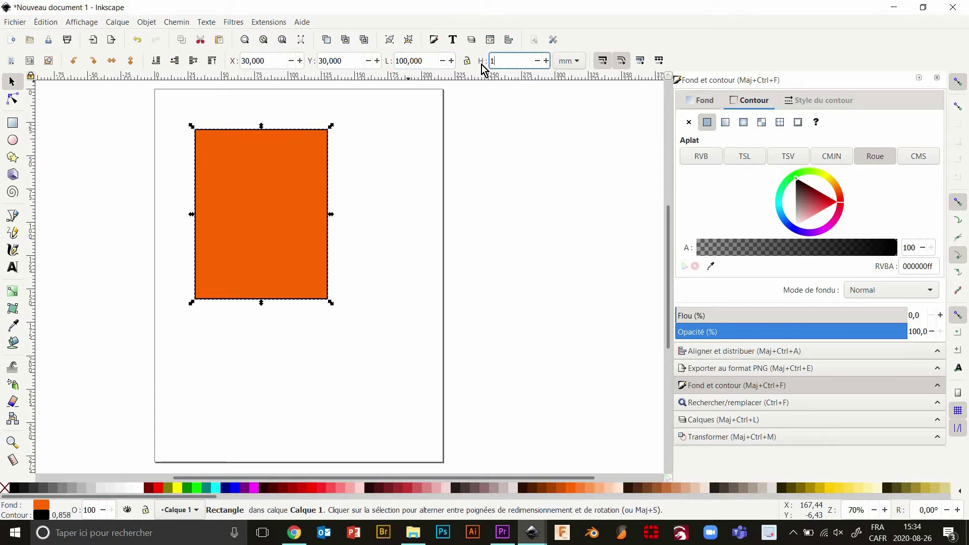
key(Return)
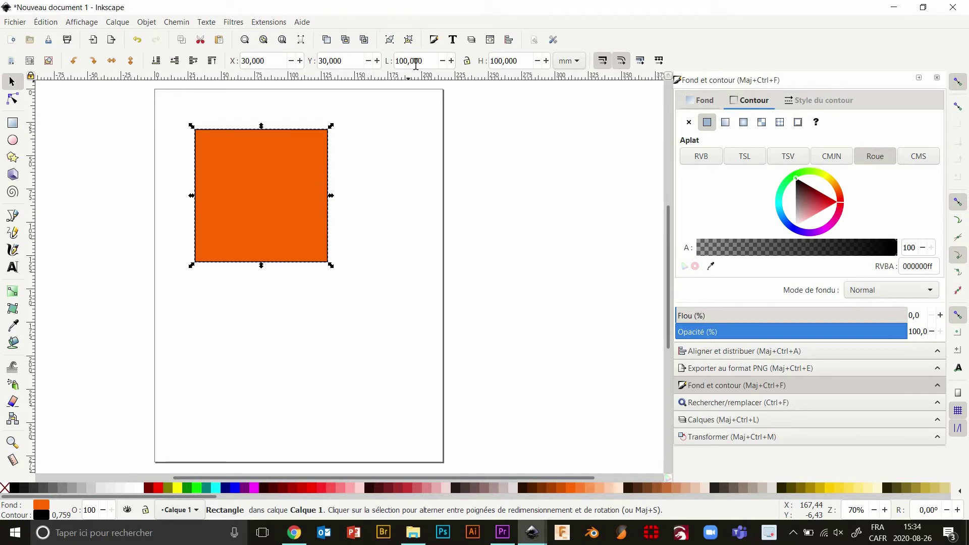
double_click(503, 61)
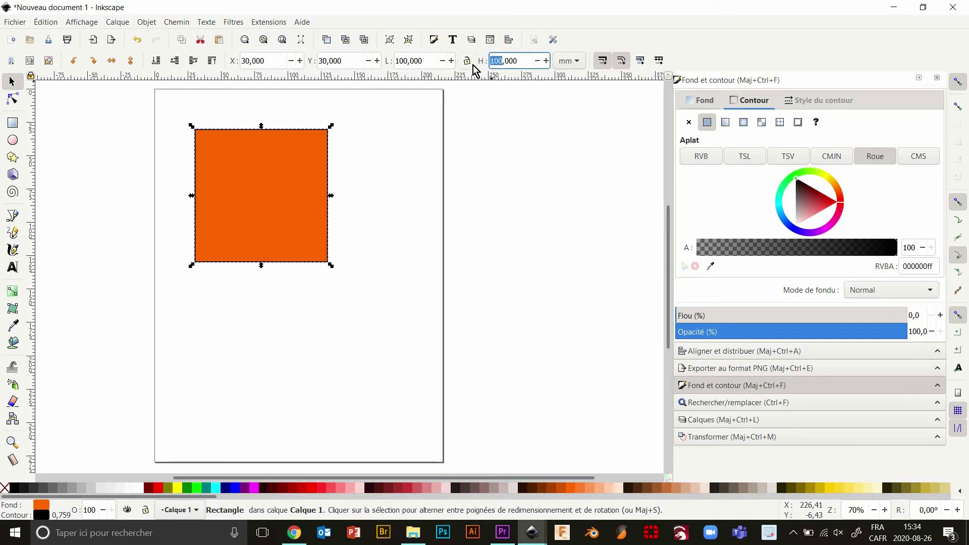
text(5)
key(Return)
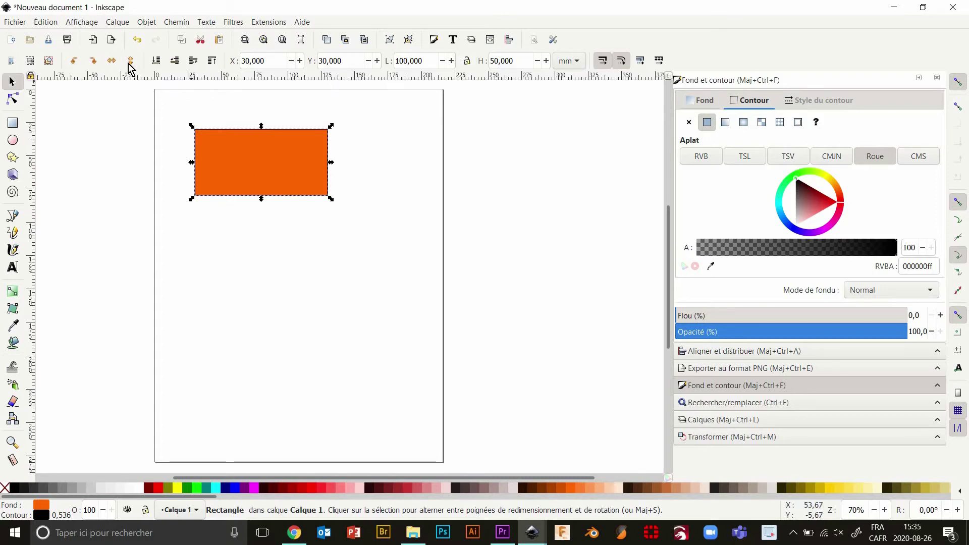
click(75, 62)
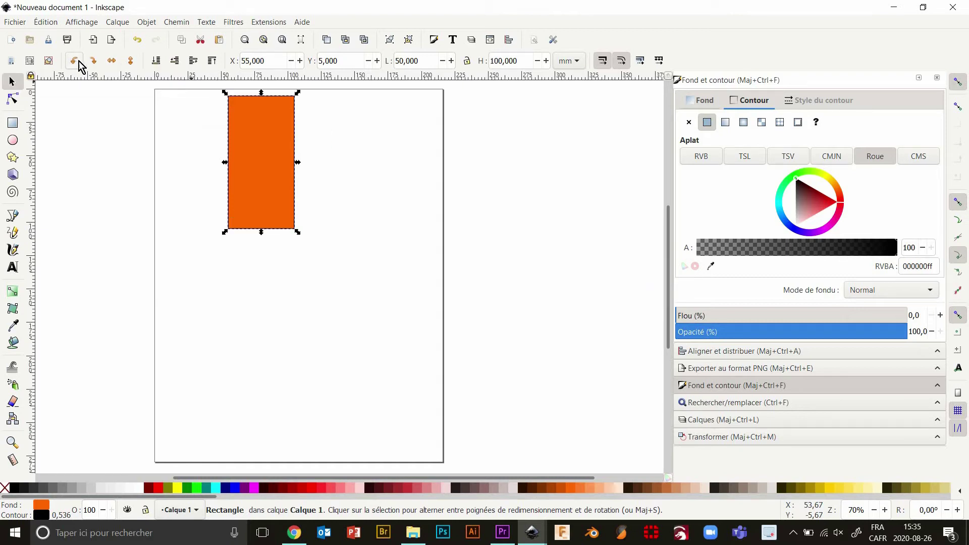
click(75, 61)
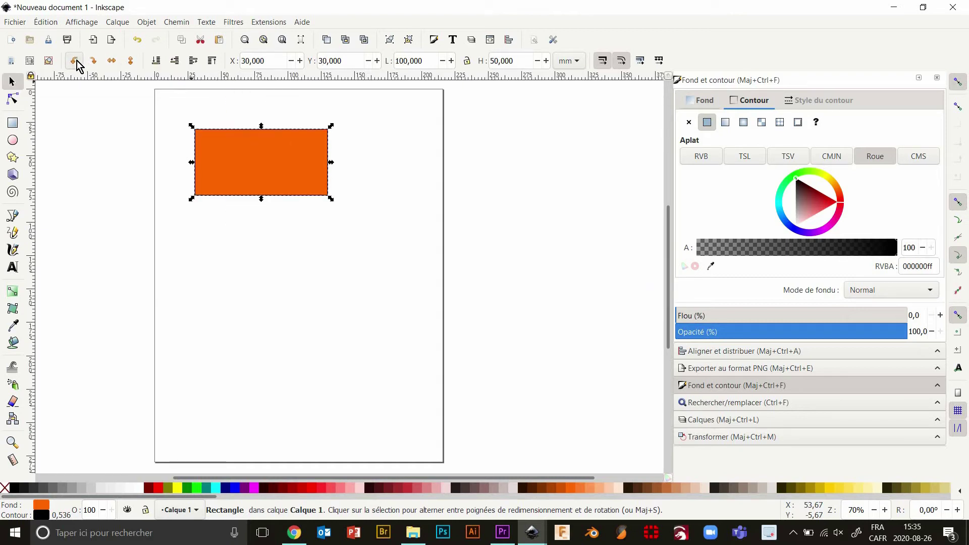
click(74, 62)
click(91, 61)
click(92, 61)
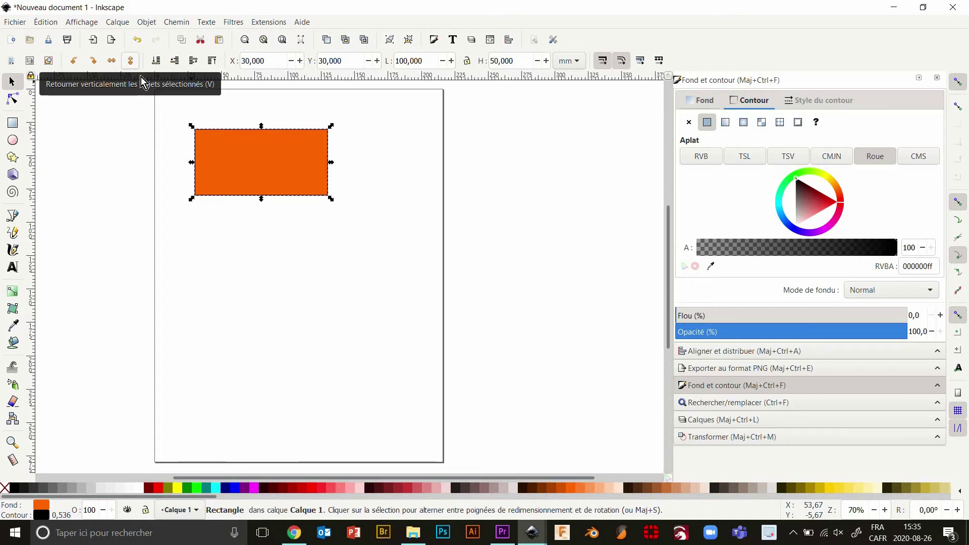
Step: Skew the top edge rightward into a parallelogram, then test vertical and horizontal flips
click(267, 144)
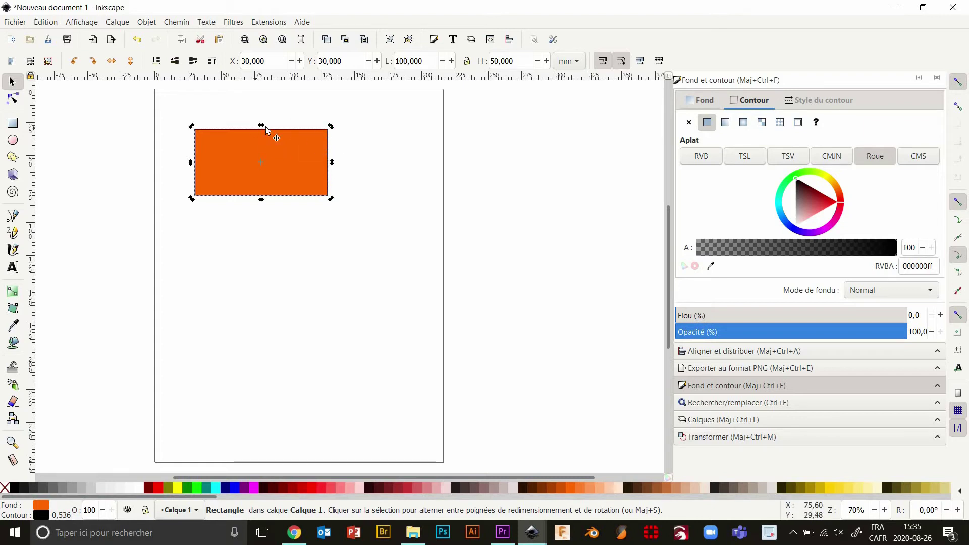
drag(262, 125, 268, 125)
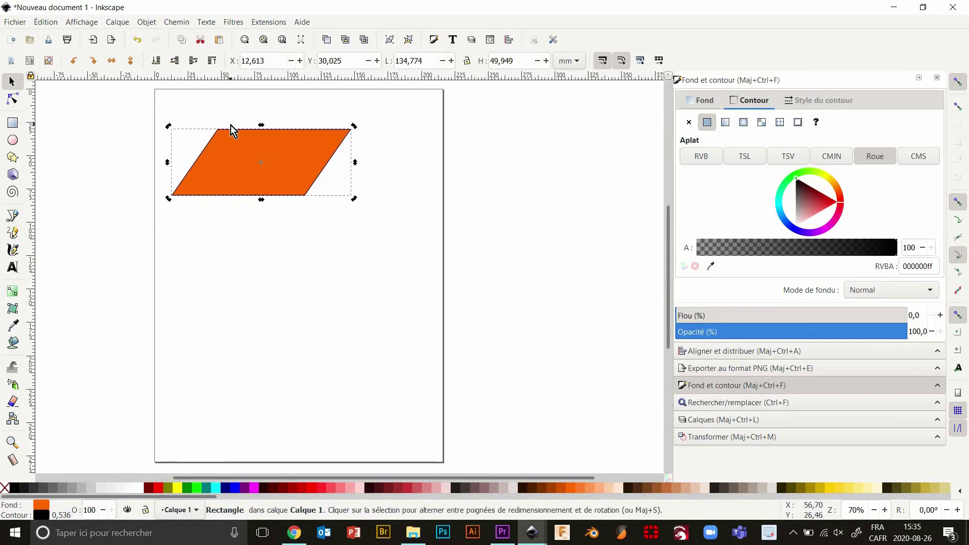
click(130, 64)
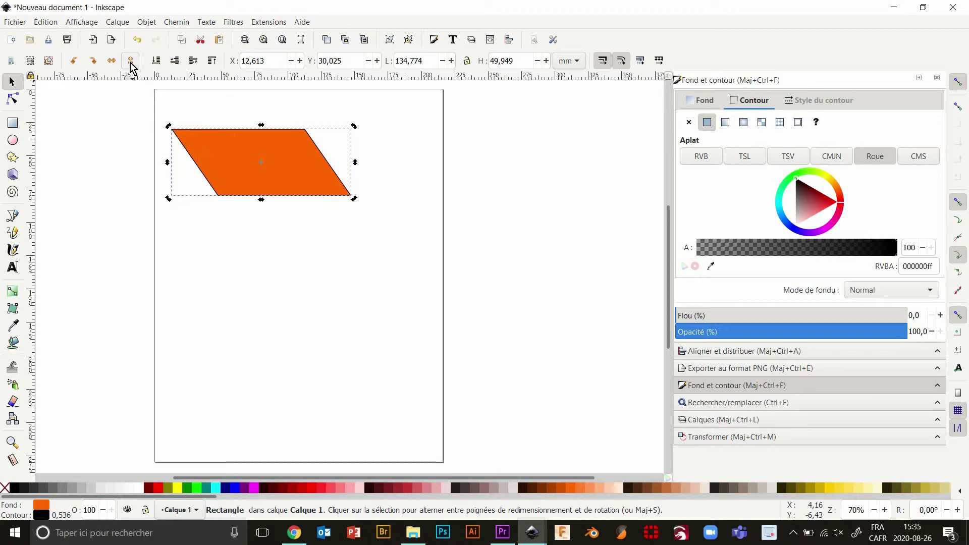
click(131, 65)
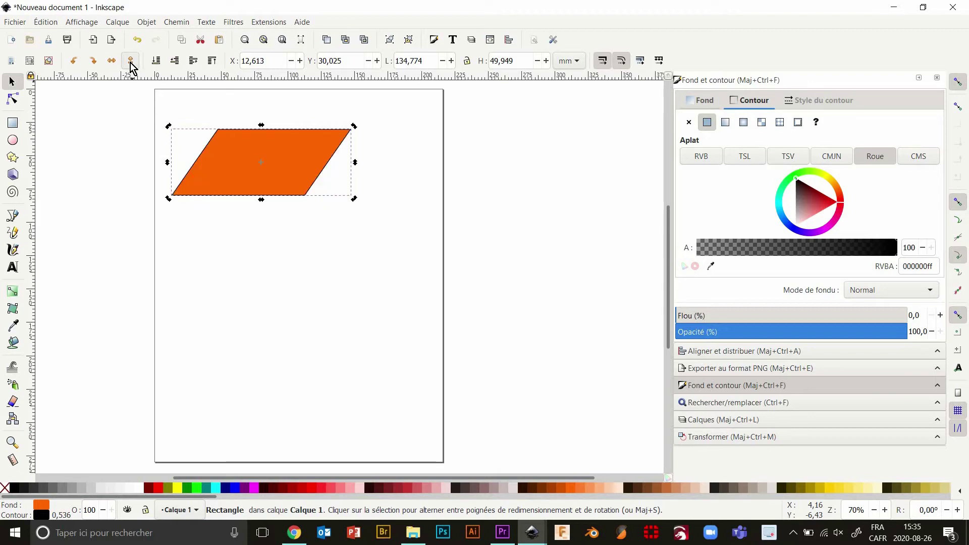
click(130, 64)
click(130, 64)
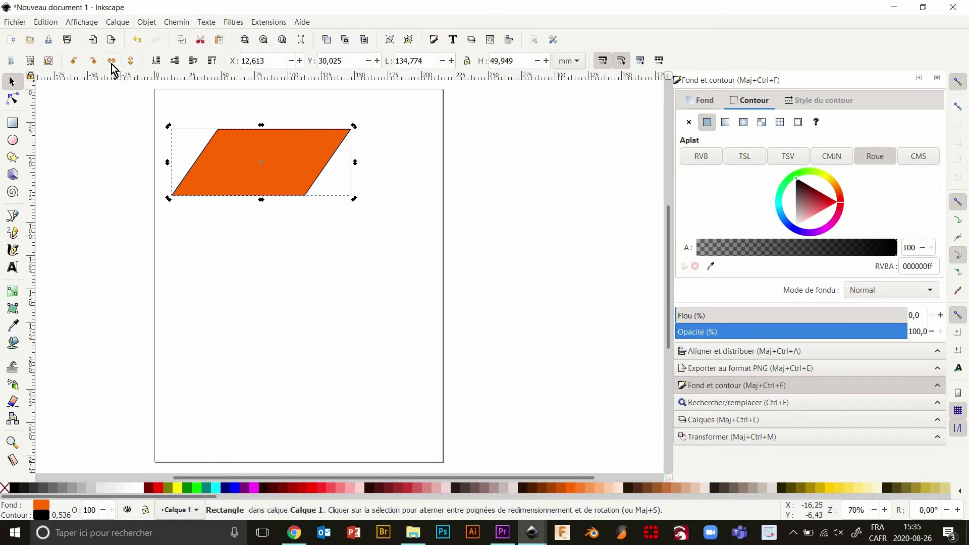
click(112, 66)
key(h)
Step: Draw three overlapping rectangles cascading toward the lower right from the parallelogram
click(14, 125)
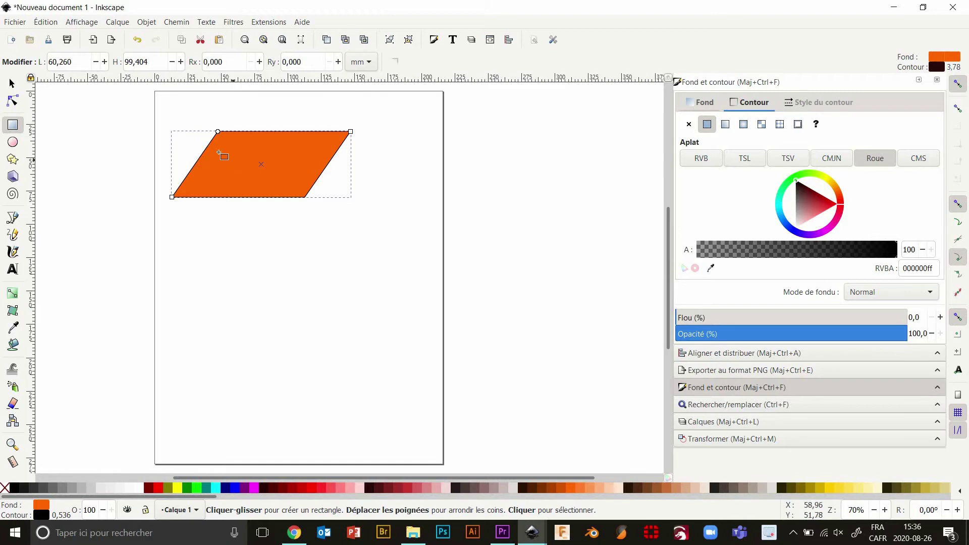
drag(222, 159, 350, 244)
drag(266, 190, 370, 290)
mouse_move(296, 227)
mouse_down()
mouse_move(360, 353)
mouse_move(417, 376)
mouse_up()
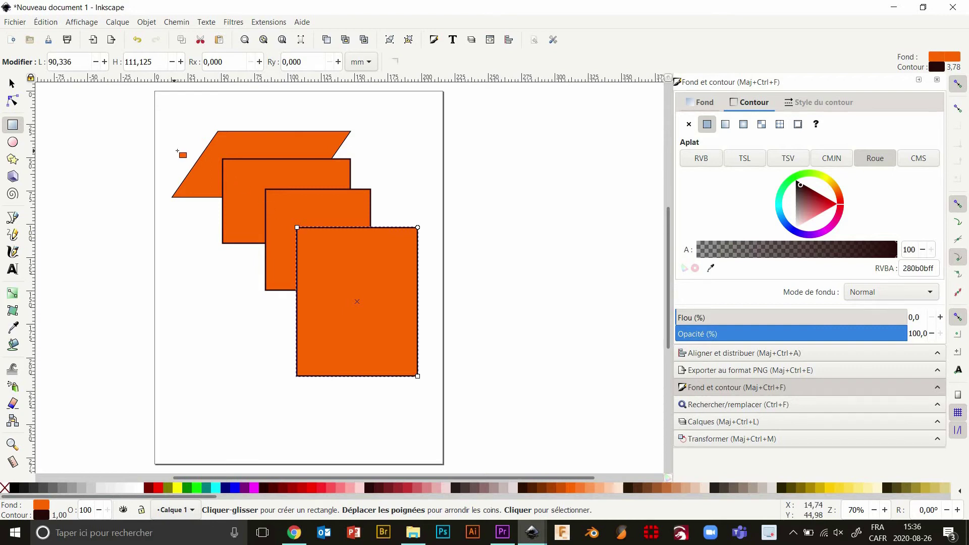
click(13, 81)
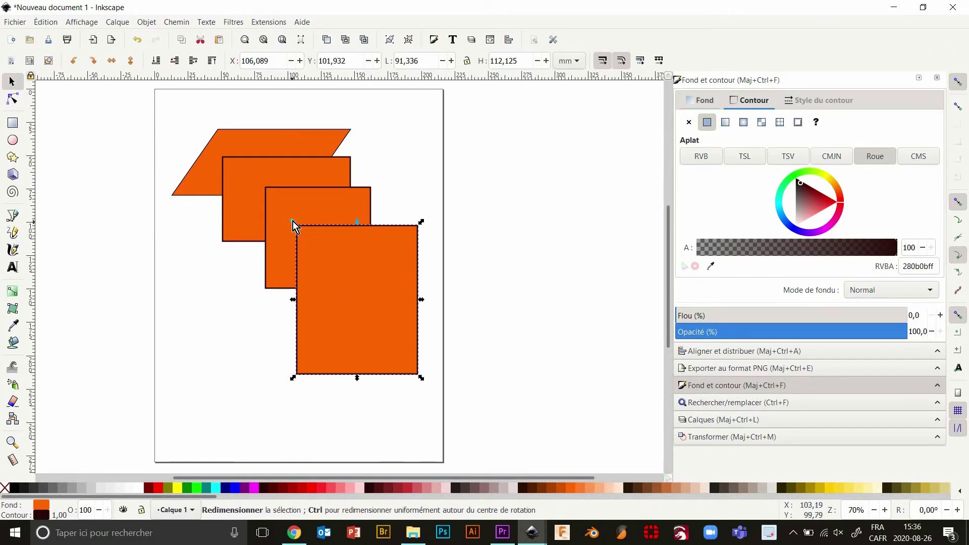
Step: Raise the parallelogram above the rectangles and move it right across them
click(414, 154)
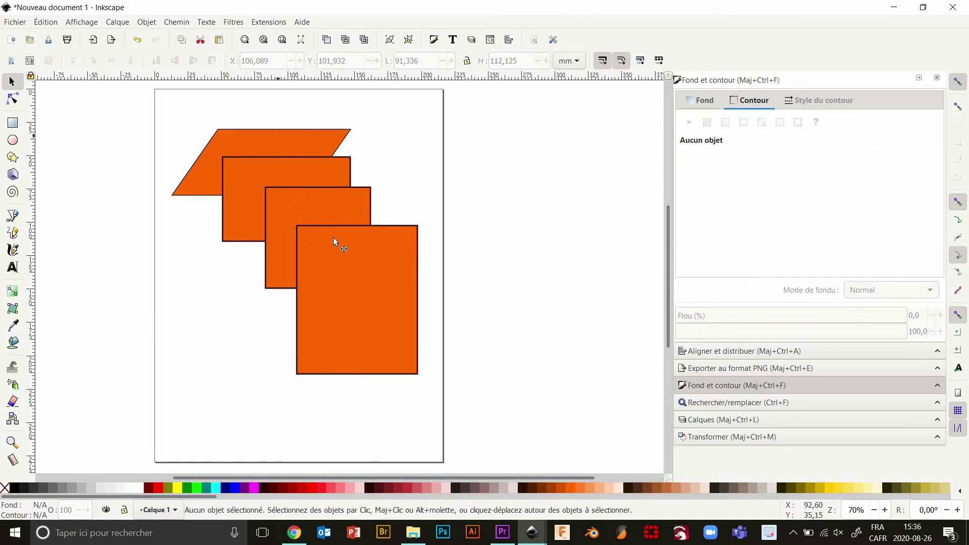
click(307, 147)
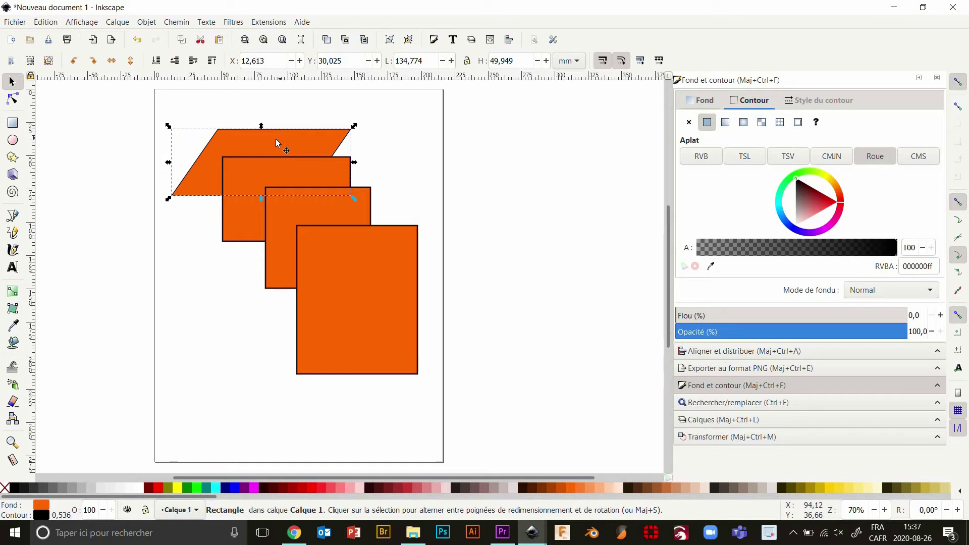
click(193, 62)
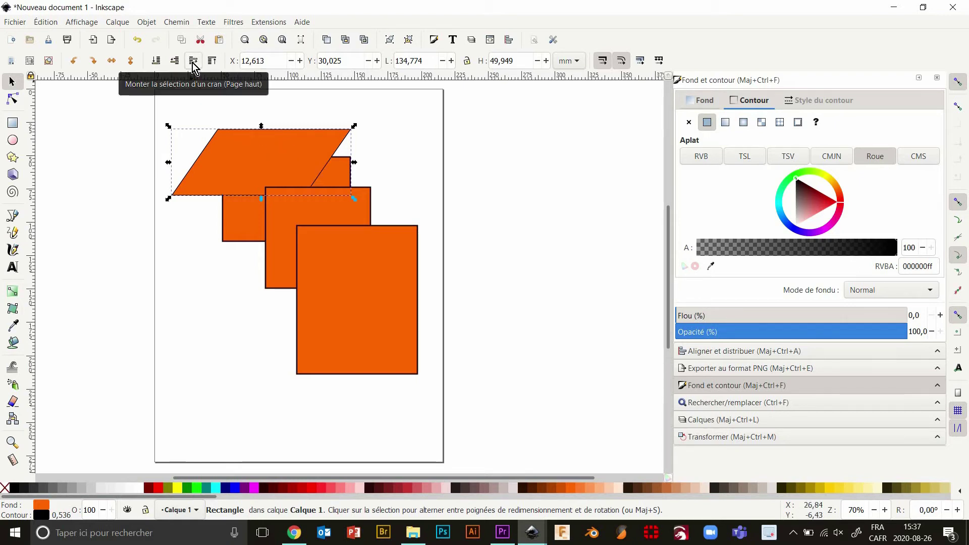
click(193, 63)
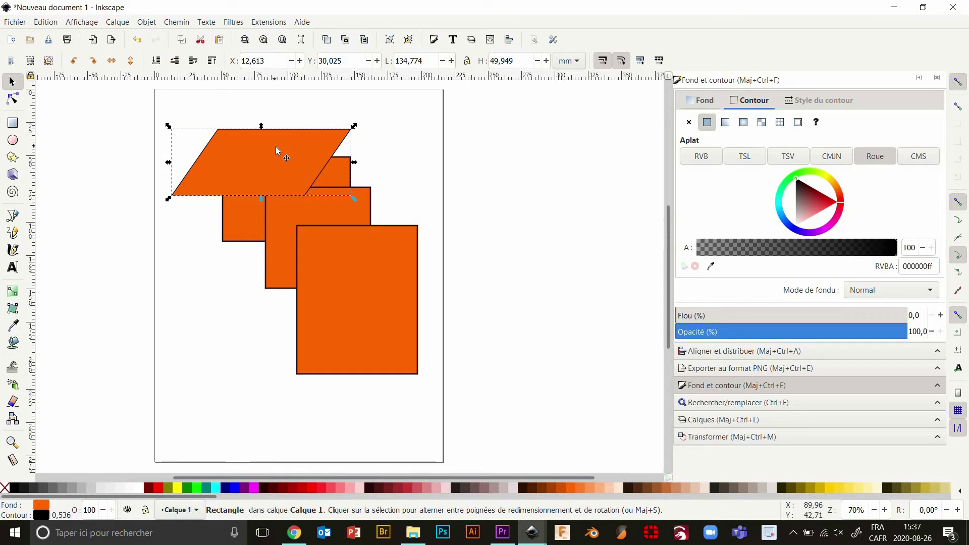
mouse_move(274, 147)
mouse_down()
mouse_move(317, 195)
mouse_move(381, 196)
mouse_up()
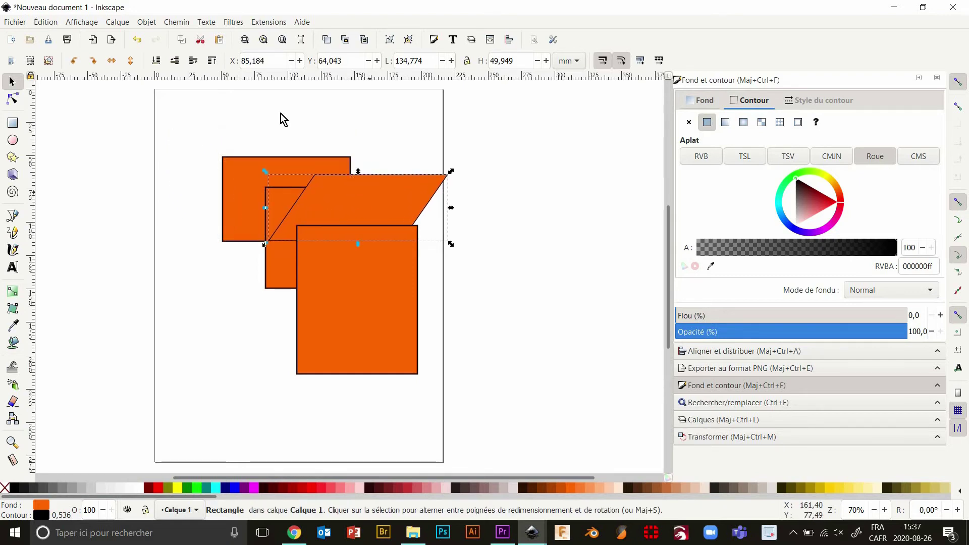
click(194, 61)
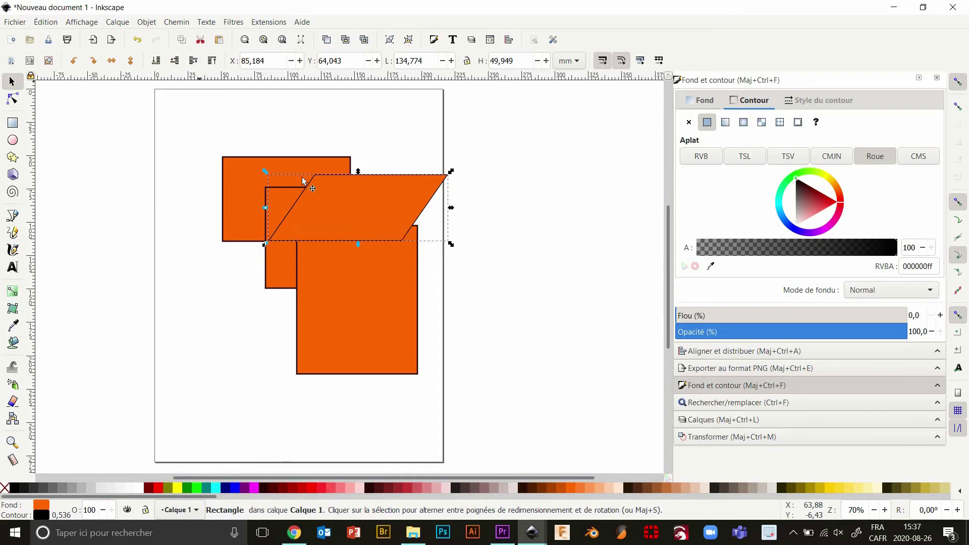
drag(366, 195, 391, 197)
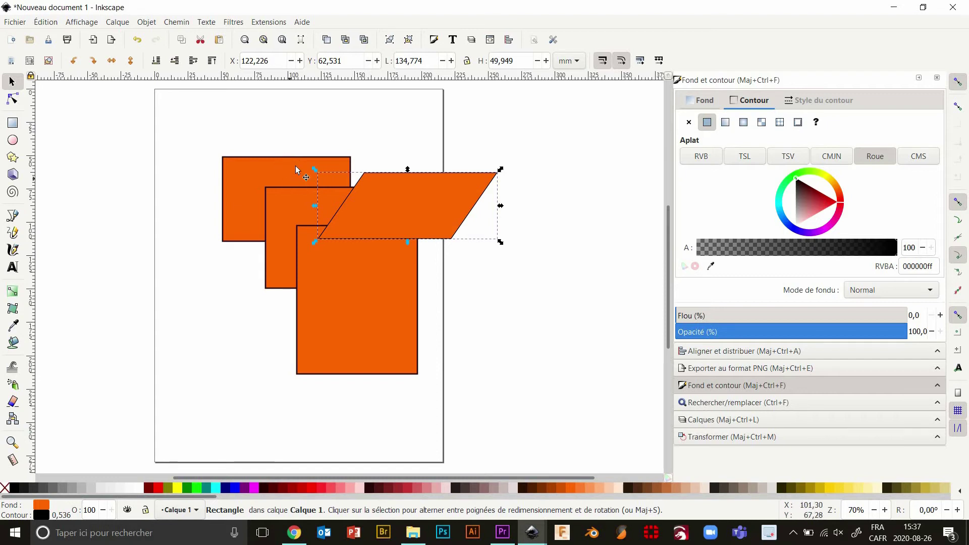
Step: Send the top-left rectangle to the bottom of the stacking order
click(251, 174)
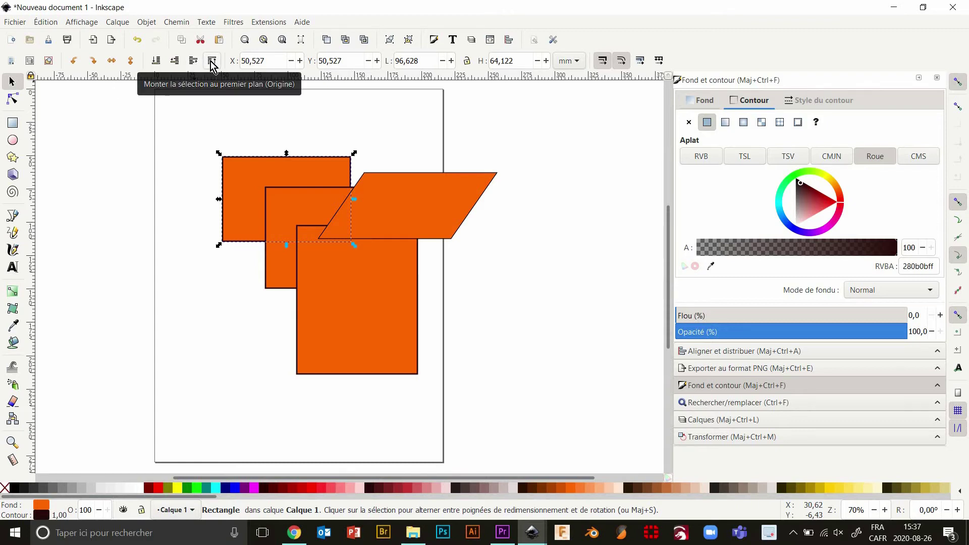
click(212, 64)
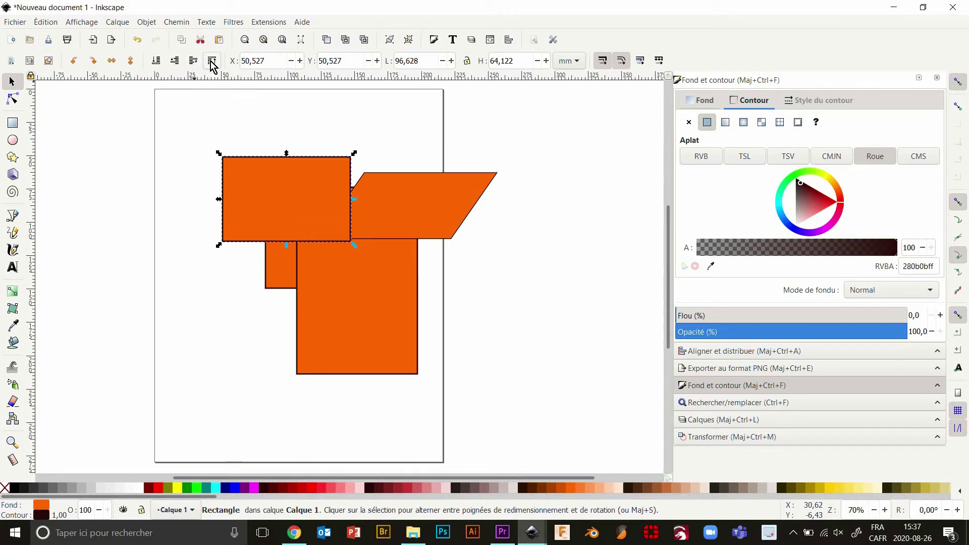
click(158, 64)
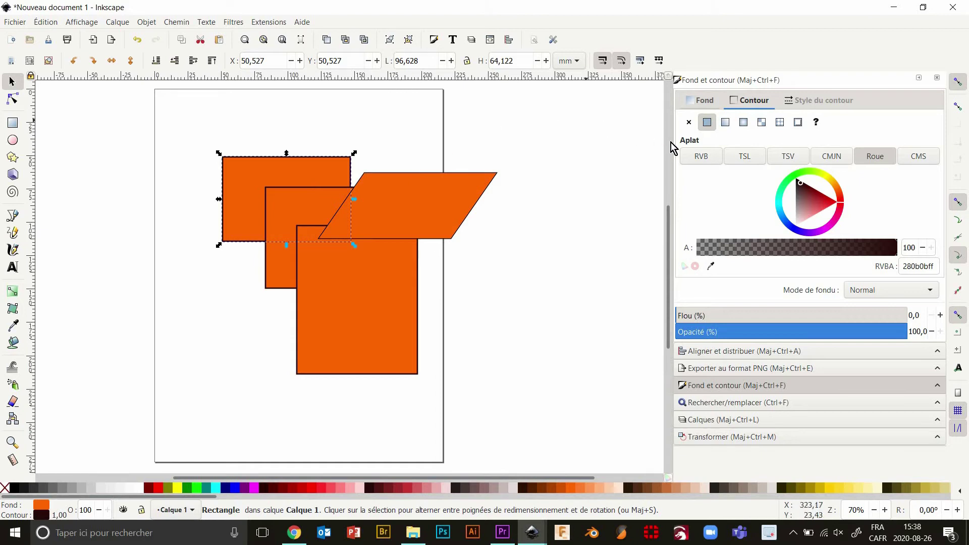
Step: Toggle Calque 1 visibility, nudge the parallelogram to X 127.896, Y 62.153 mm, and apply red
click(728, 420)
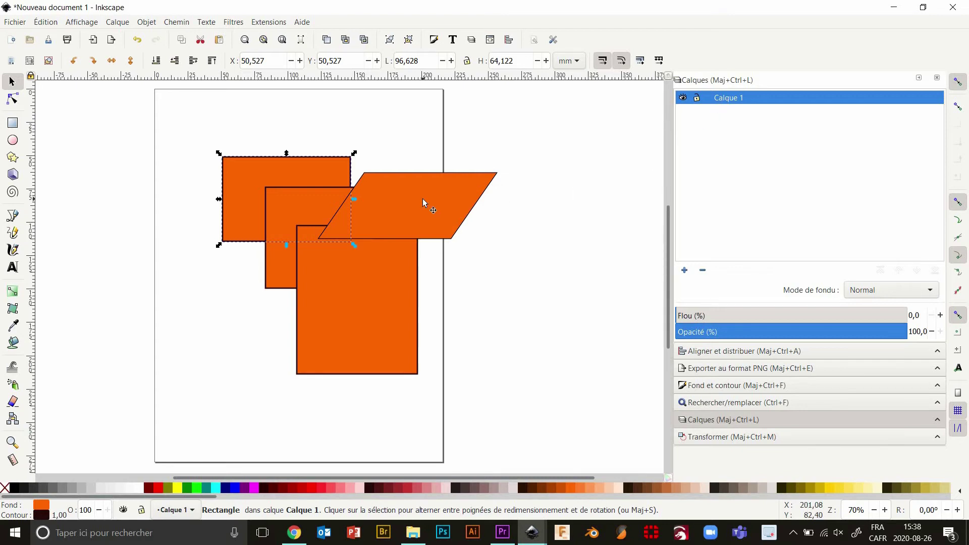
click(683, 99)
key(shift+Tab)
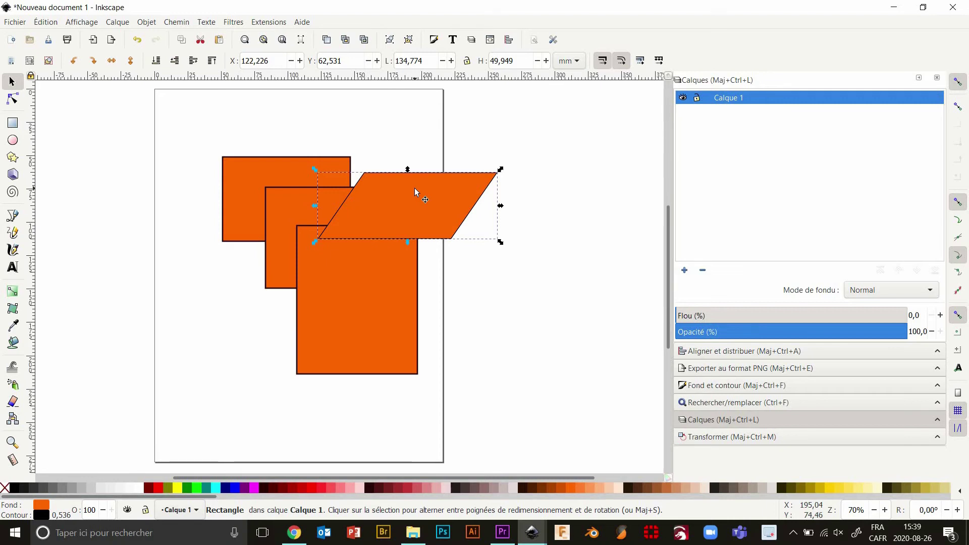
drag(416, 189, 419, 196)
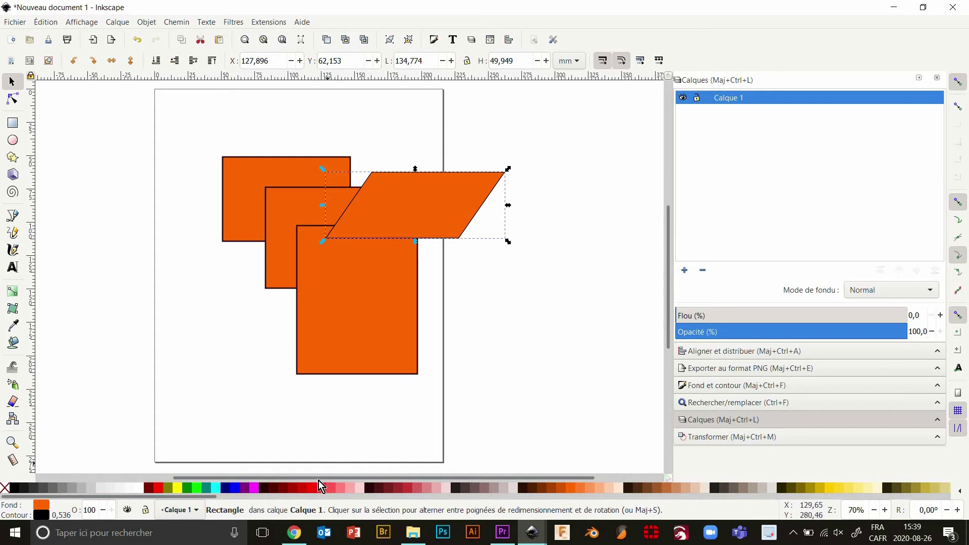
click(304, 487)
Step: Try maroon and orange fills on the parallelogram, settling on crimson
click(398, 491)
click(567, 489)
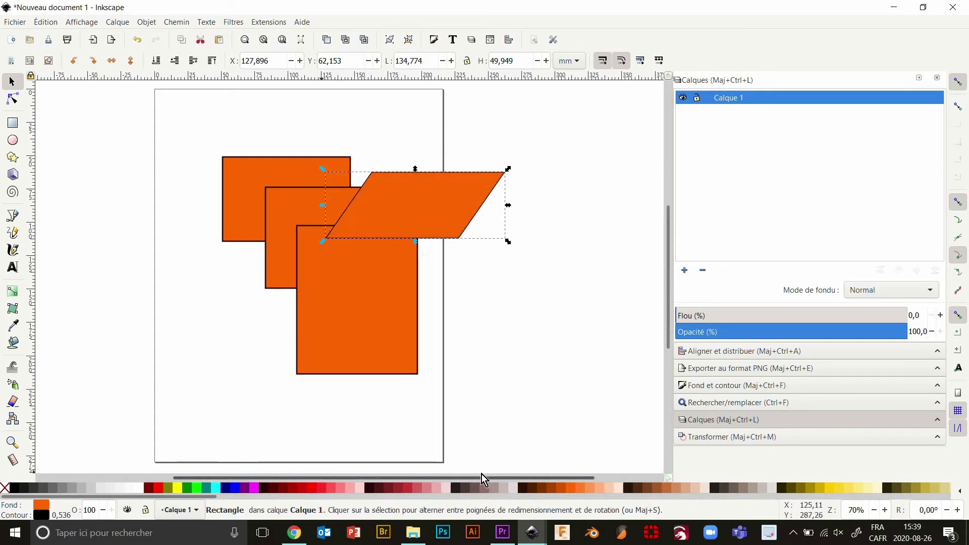
click(405, 488)
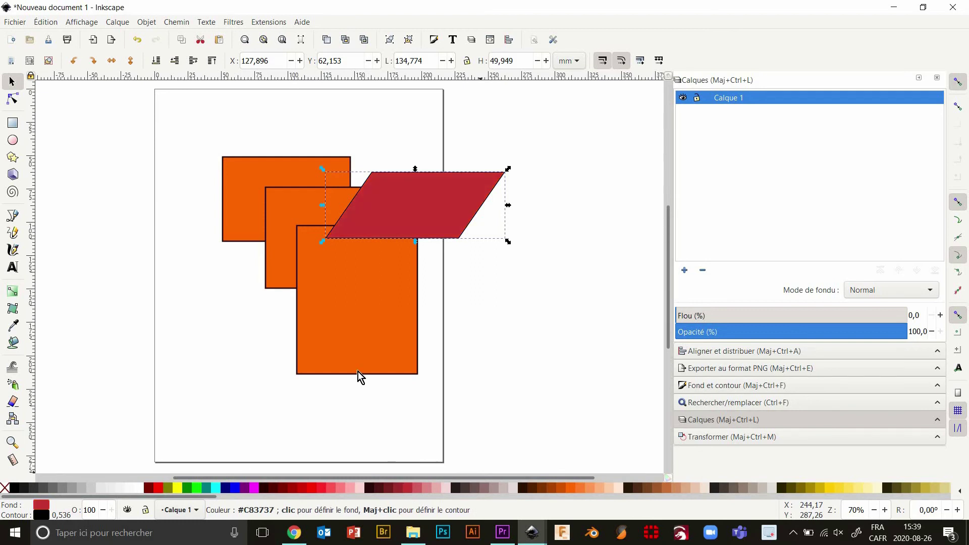
Step: Fill the front rectangle pink, the middle one bright green and the back one red
click(354, 278)
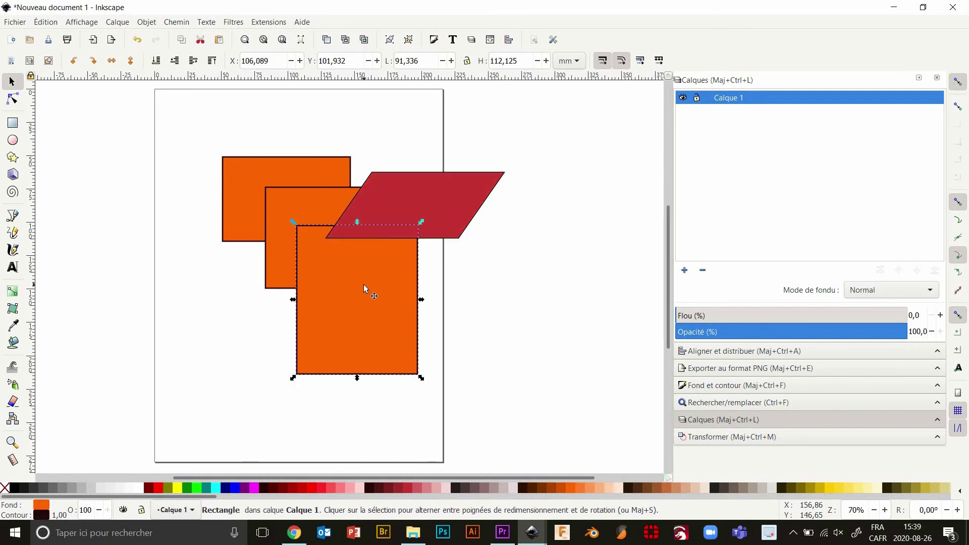
click(341, 489)
click(280, 275)
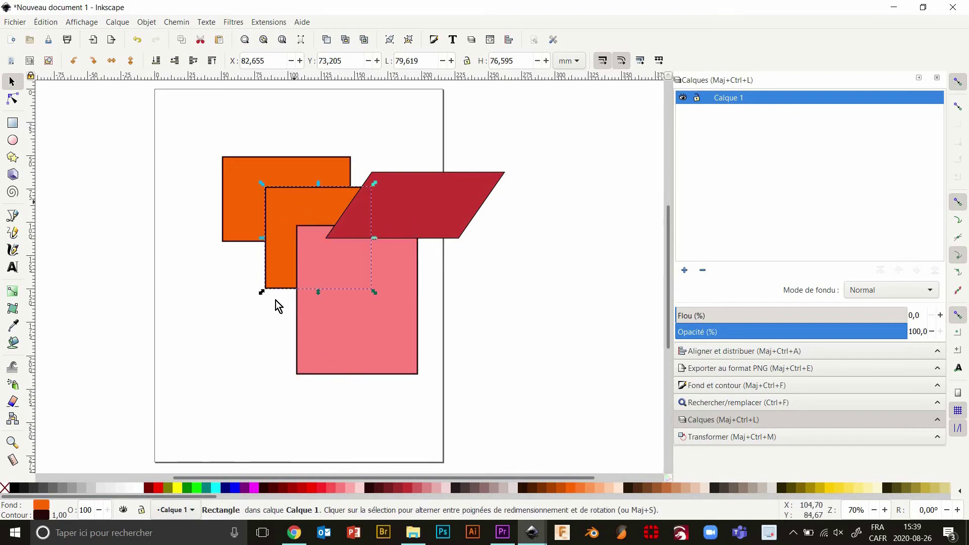
click(201, 488)
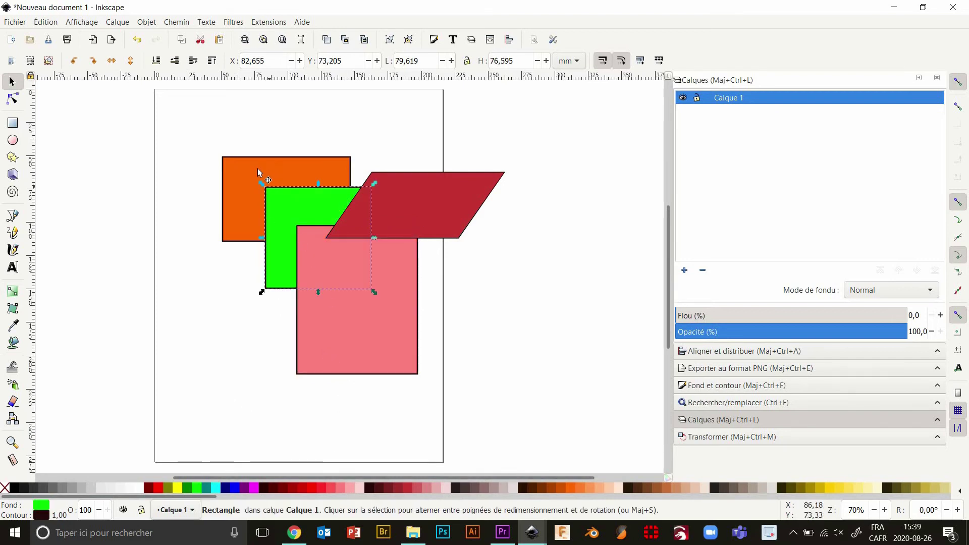
click(249, 194)
click(323, 484)
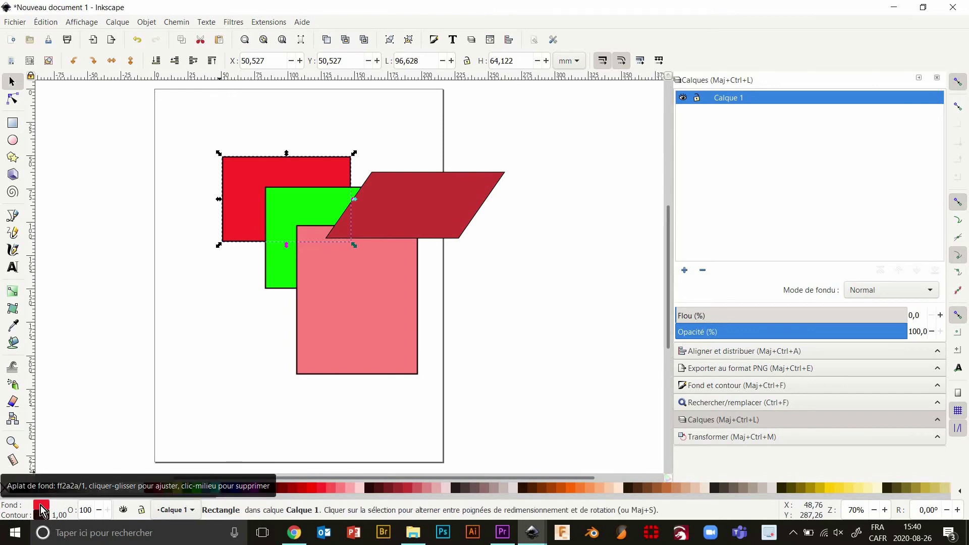
Step: Show the red rectangle's fill (ff2a2aff), cycling RGB, HSL, HSV and CMYK before settling on the colour wheel
click(42, 508)
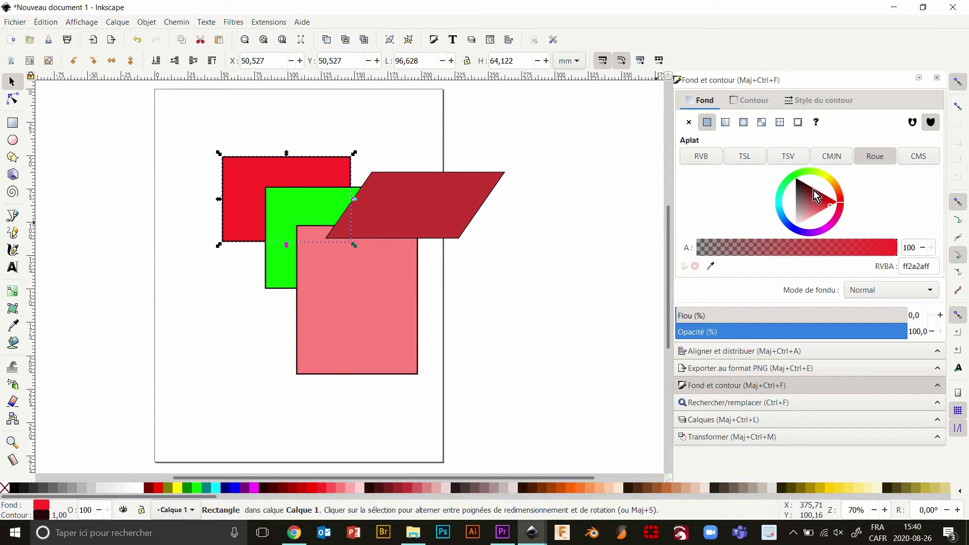
click(705, 162)
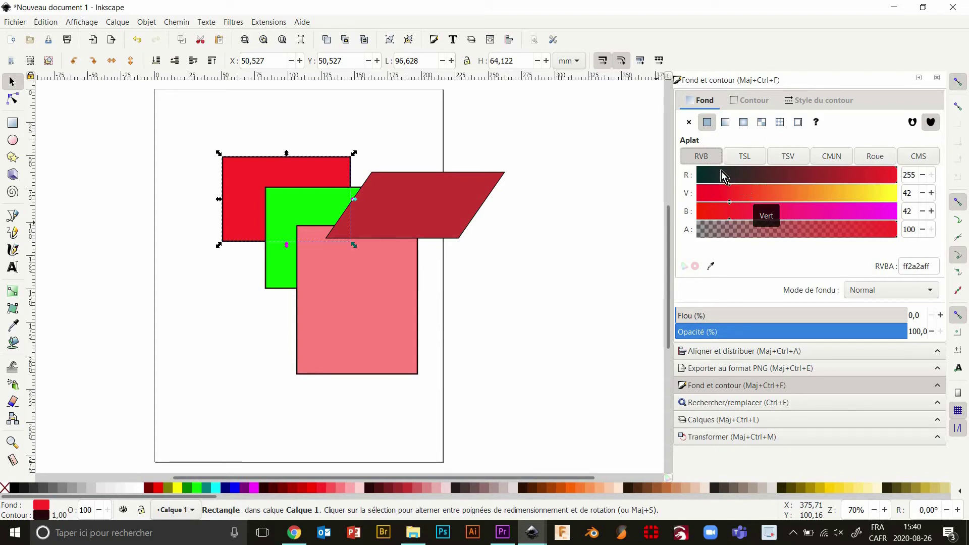
click(744, 156)
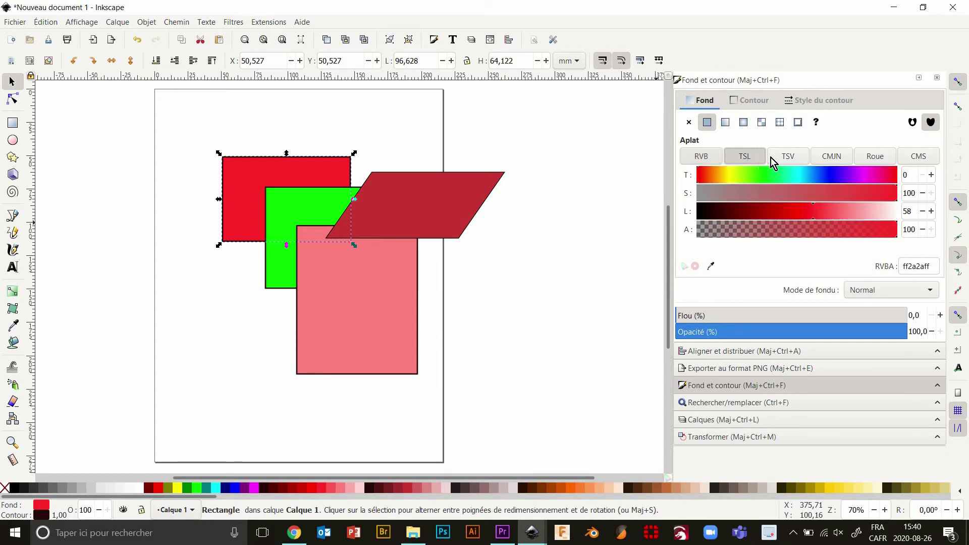
click(792, 156)
click(834, 156)
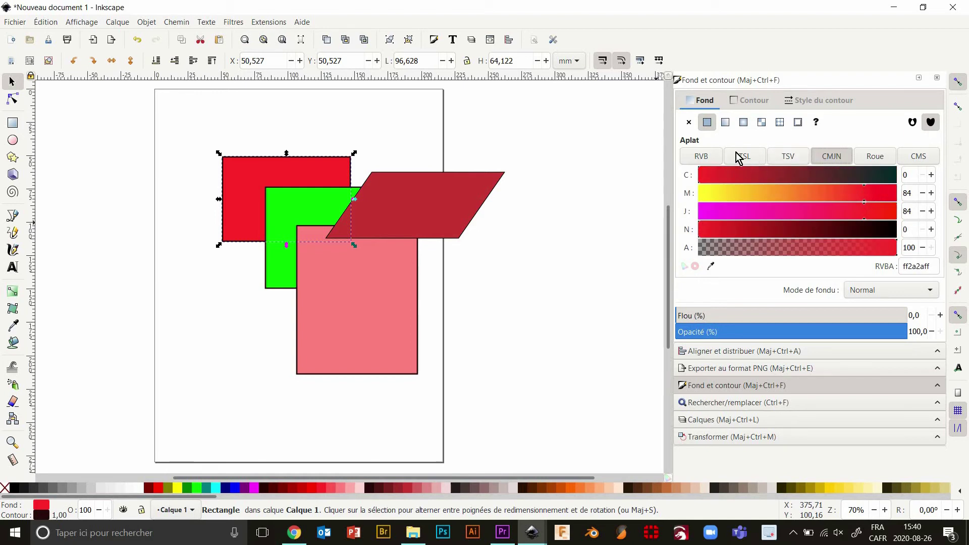
click(708, 154)
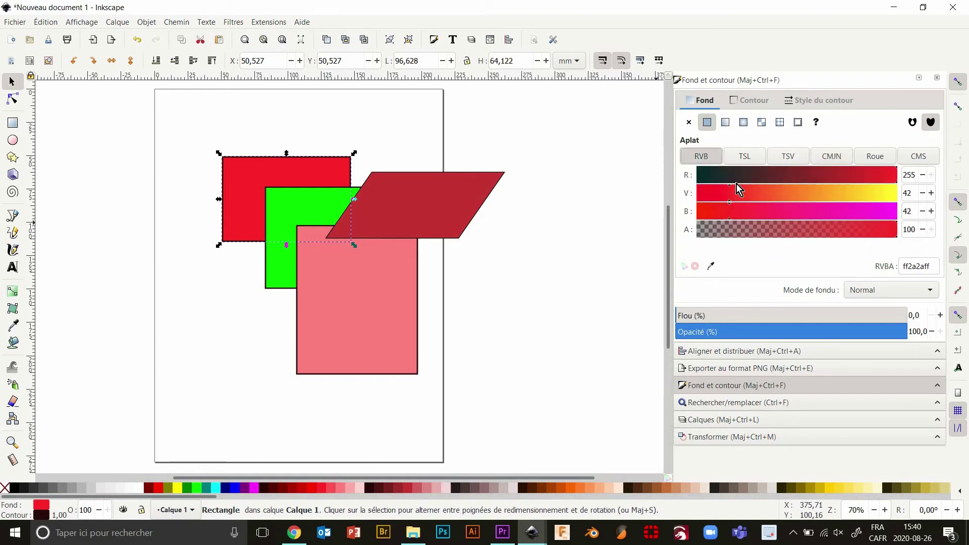
click(744, 159)
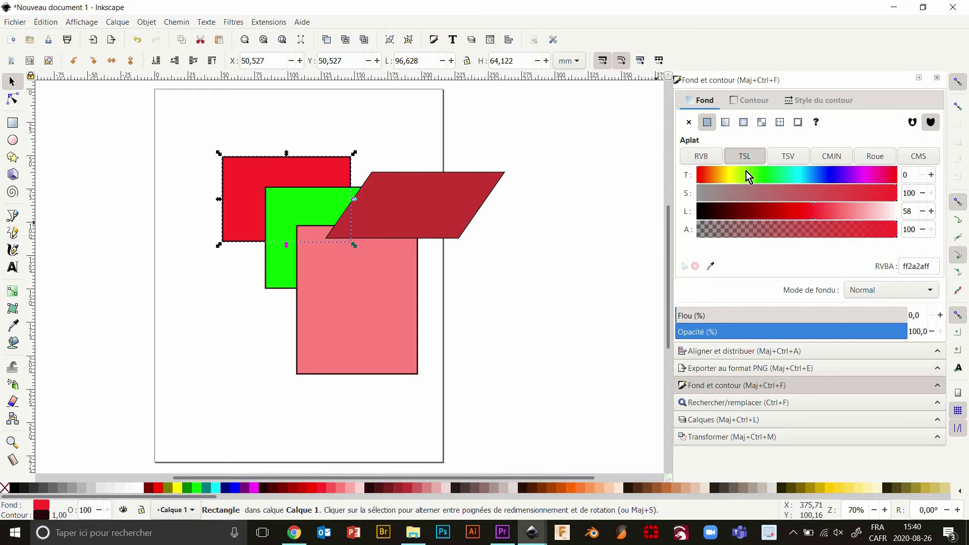
click(822, 163)
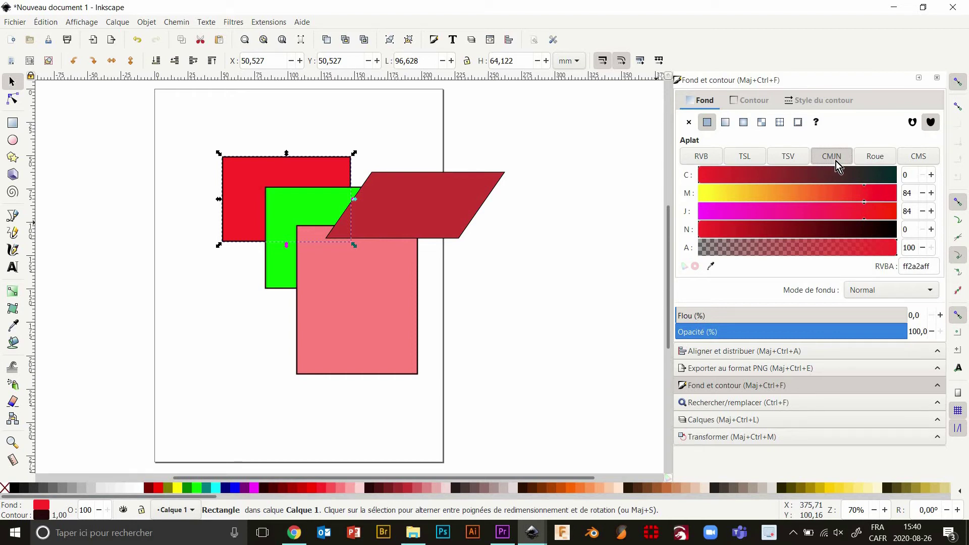
click(878, 160)
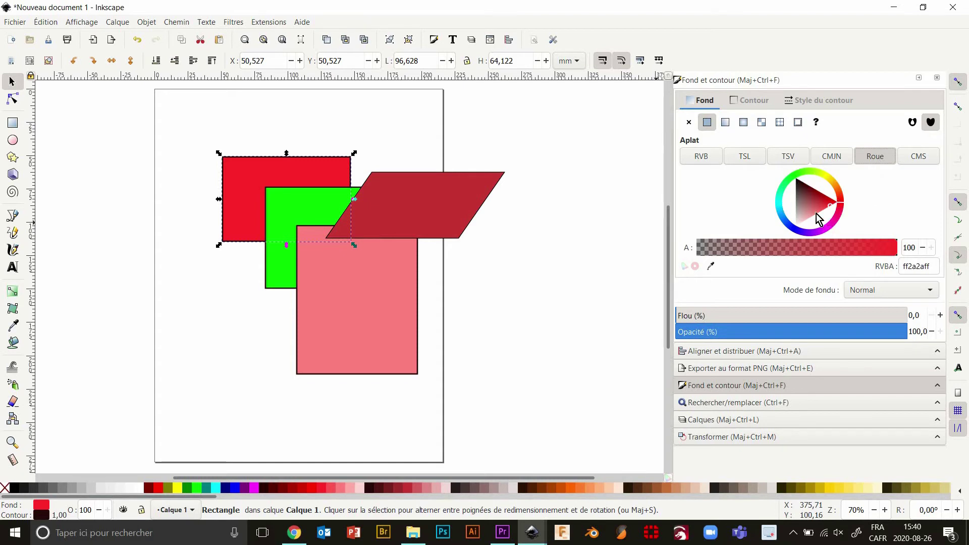
Step: Drag the hue ring and triangle to make the back rectangle orange, ffa400ff
mouse_move(841, 204)
mouse_down()
mouse_move(827, 179)
mouse_move(804, 174)
mouse_move(796, 177)
mouse_move(822, 175)
mouse_move(840, 201)
mouse_move(822, 225)
mouse_move(781, 217)
mouse_move(786, 180)
mouse_move(836, 182)
mouse_move(818, 227)
mouse_move(828, 190)
mouse_move(784, 195)
mouse_move(811, 235)
mouse_move(803, 205)
mouse_move(833, 185)
mouse_up()
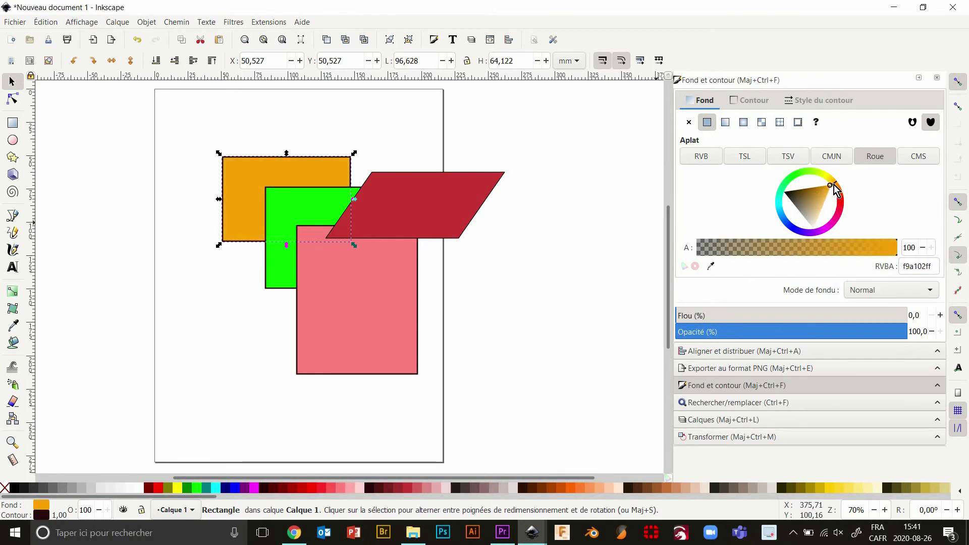
mouse_move(834, 188)
mouse_down()
mouse_move(800, 212)
mouse_move(812, 228)
mouse_move(788, 195)
mouse_move(809, 210)
mouse_move(833, 186)
mouse_up()
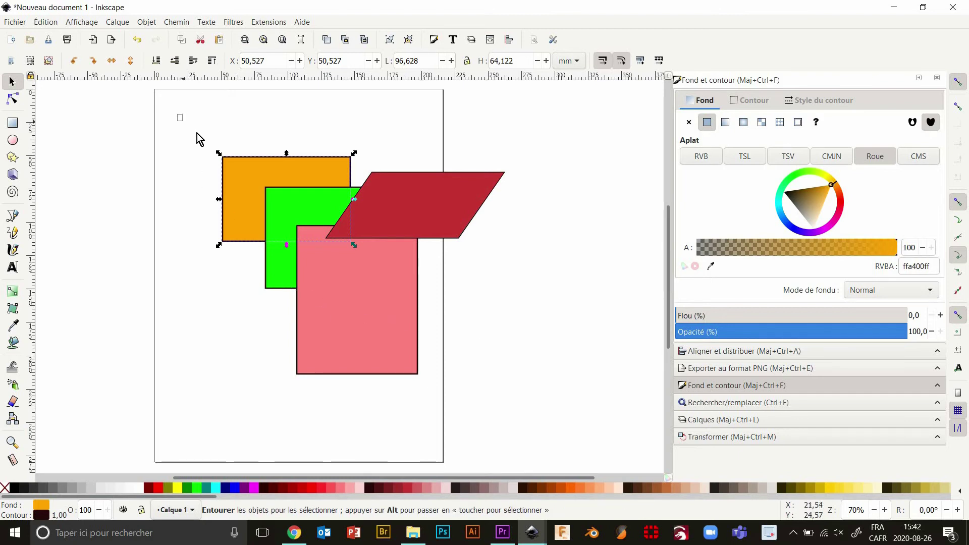
drag(197, 133, 540, 427)
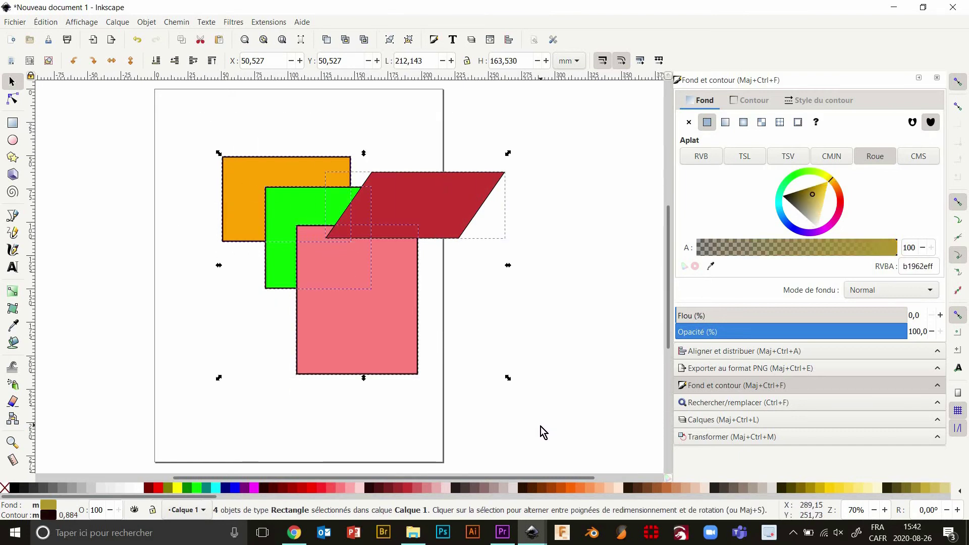
click(804, 177)
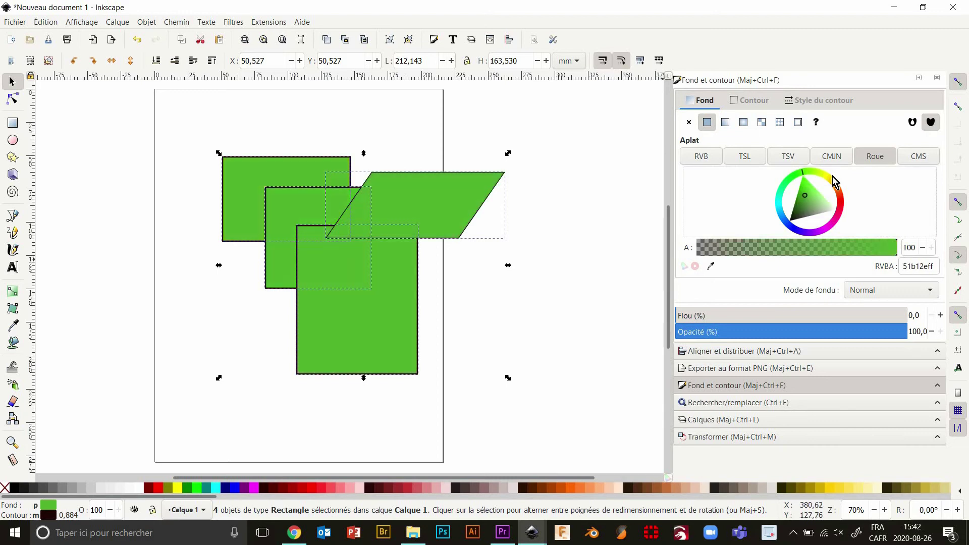
click(805, 182)
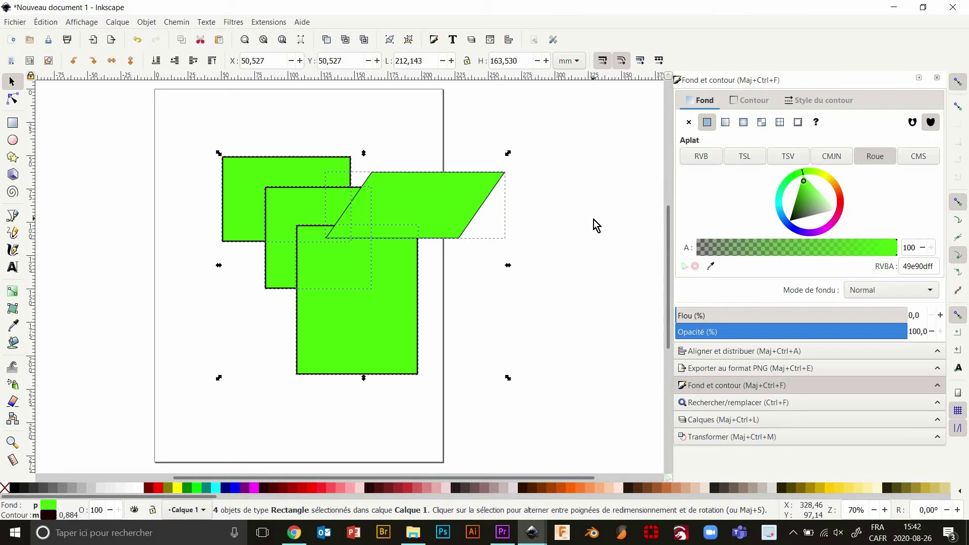
key(ctrl+z)
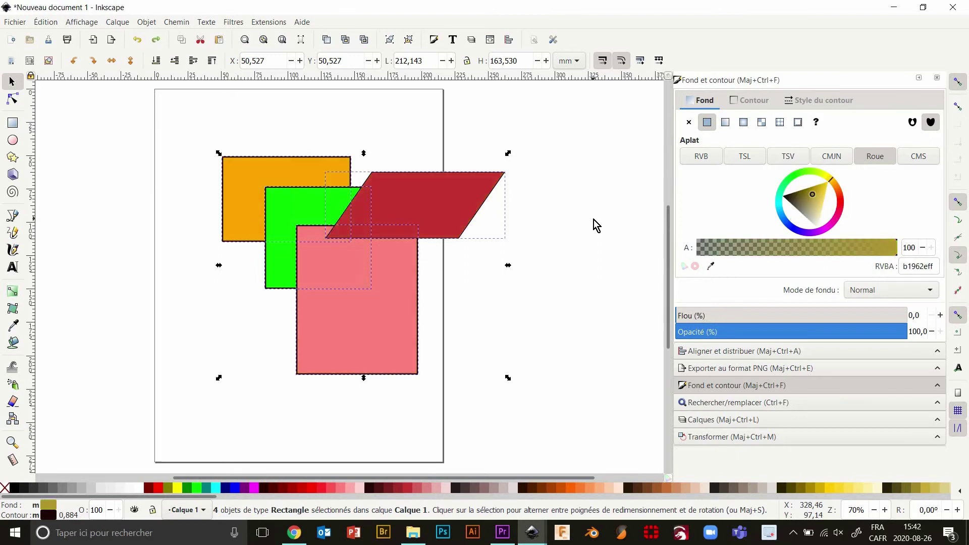
click(208, 126)
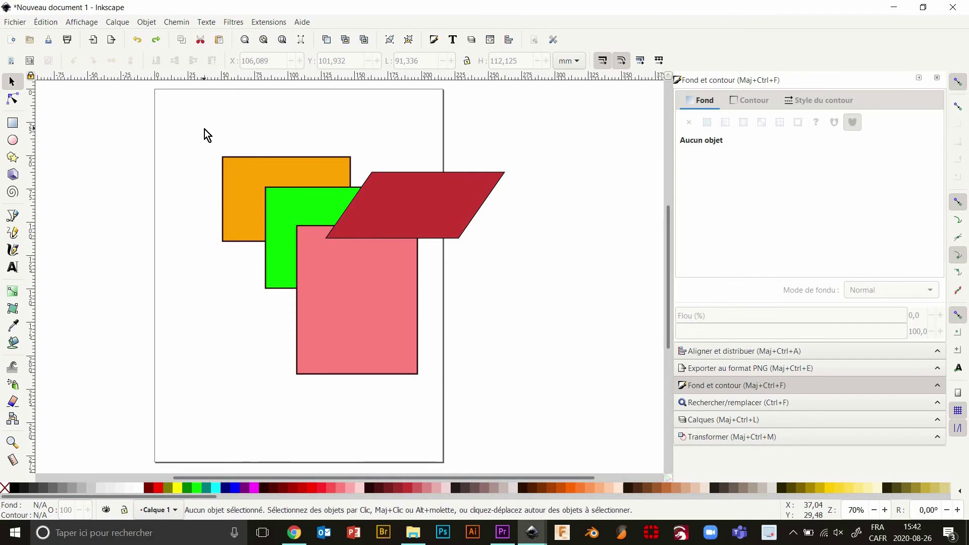
mouse_move(204, 130)
mouse_down()
mouse_move(283, 229)
mouse_move(409, 301)
mouse_up()
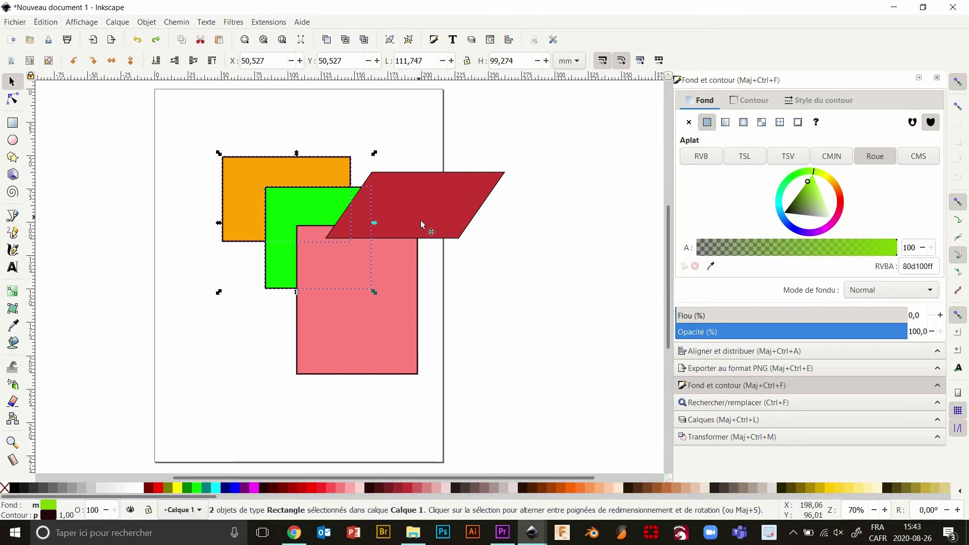
click(396, 142)
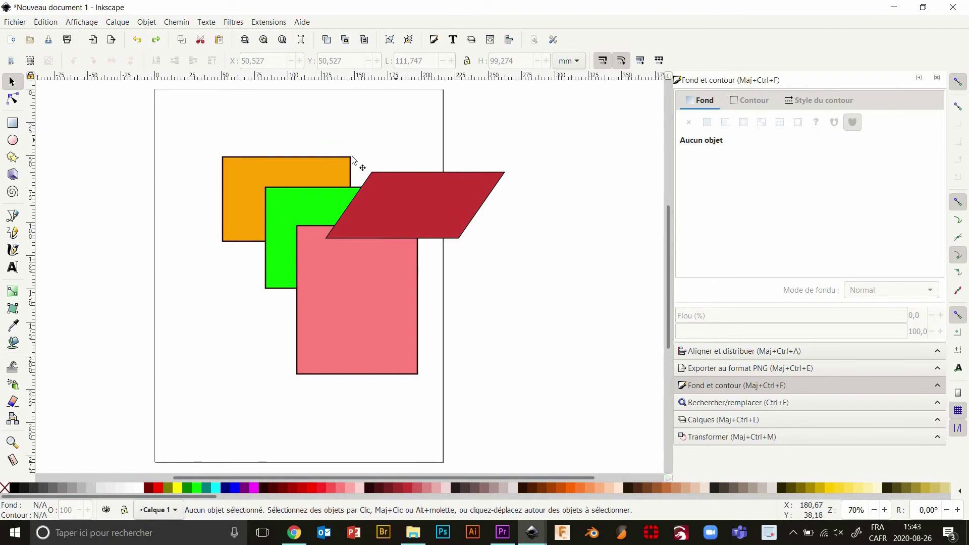
click(322, 167)
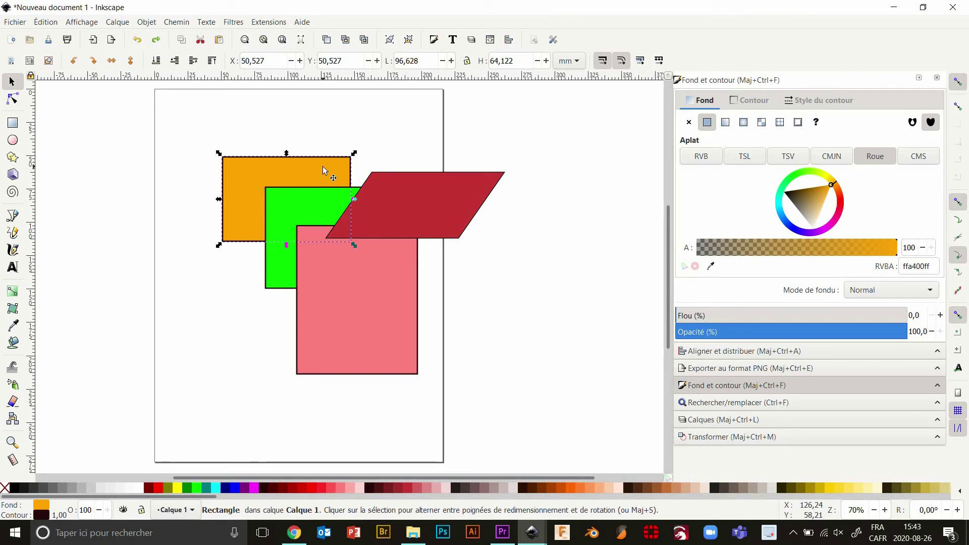
shift+click(413, 190)
shift+click(392, 258)
shift+click(311, 211)
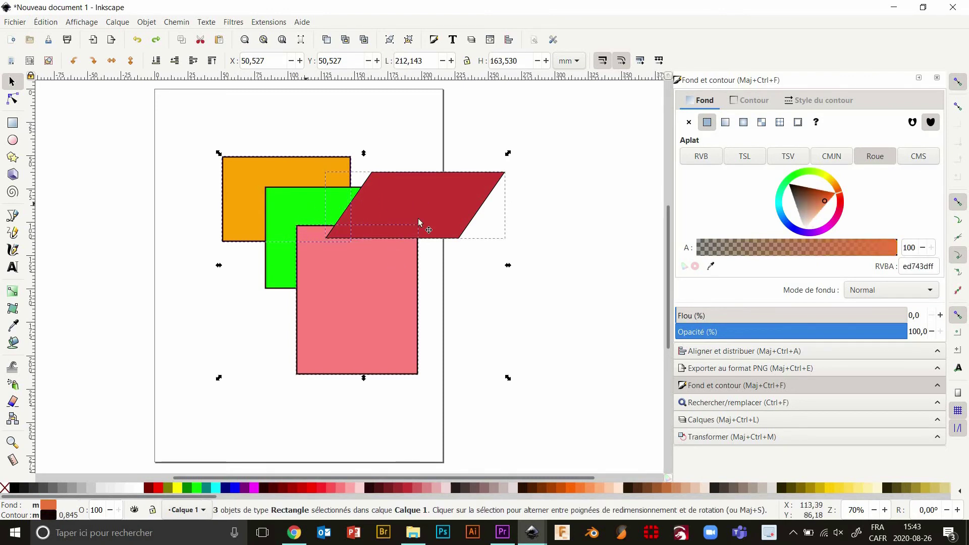
click(410, 149)
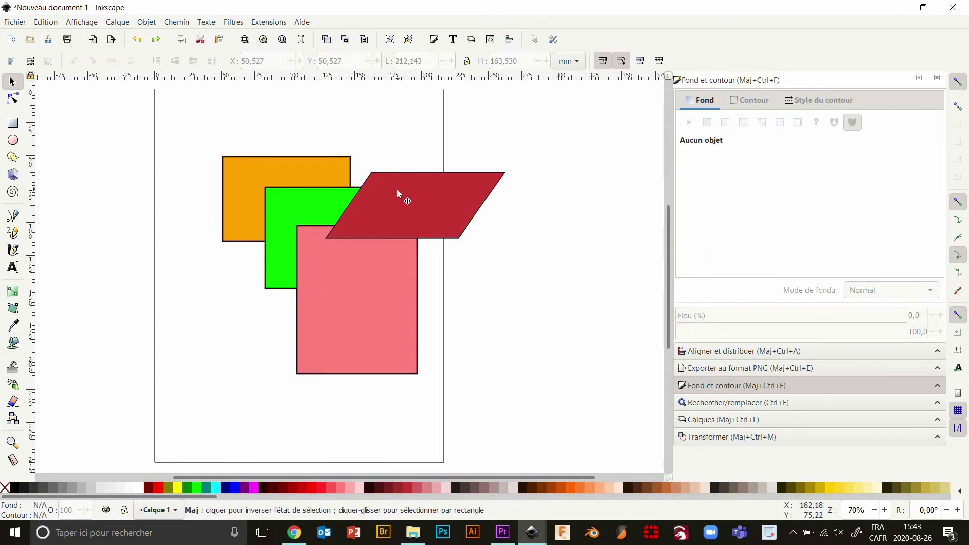
click(396, 190)
shift+click(376, 248)
shift+click(302, 212)
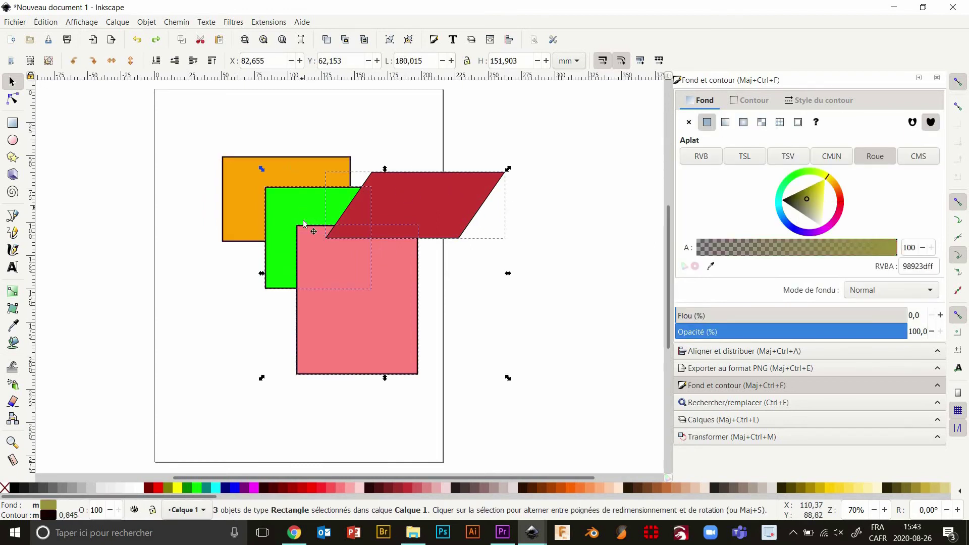
shift+click(381, 292)
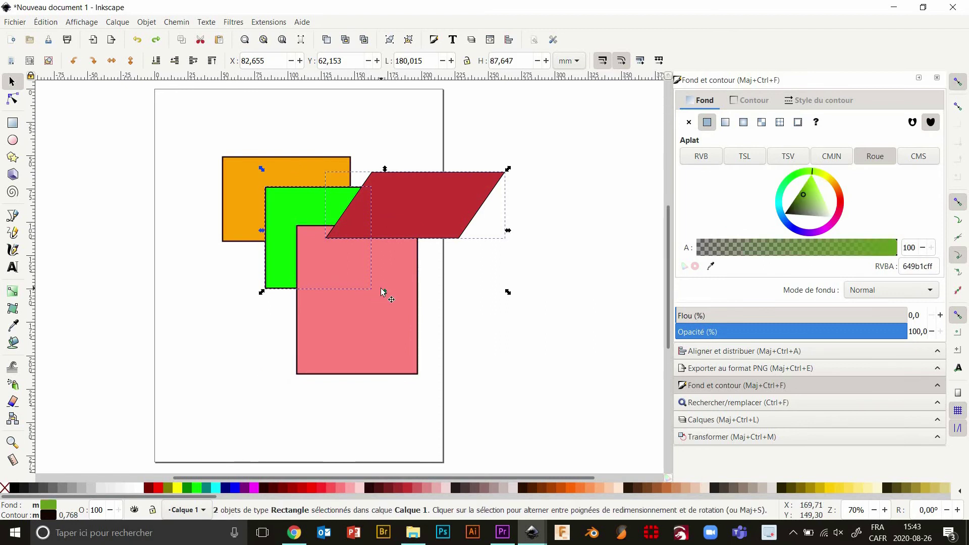
shift+click(301, 203)
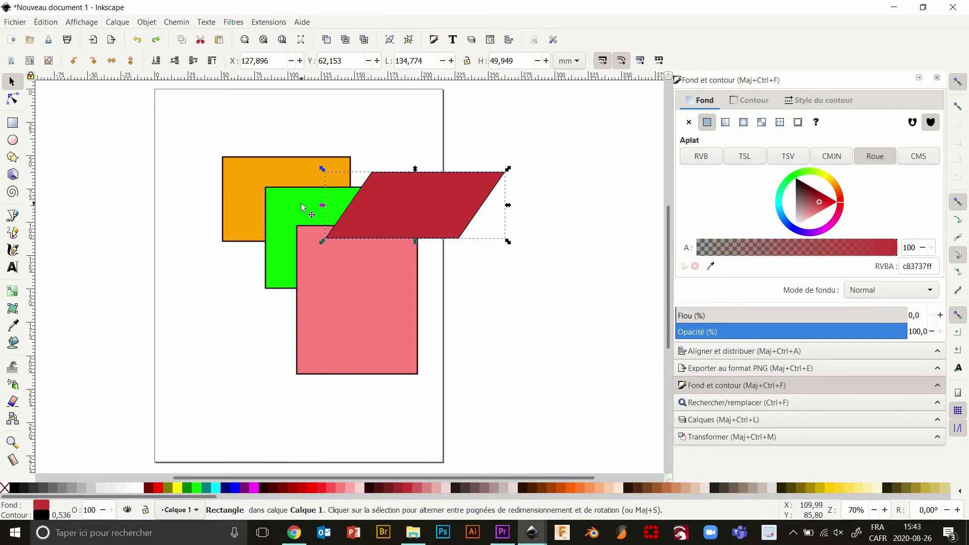
shift+click(276, 172)
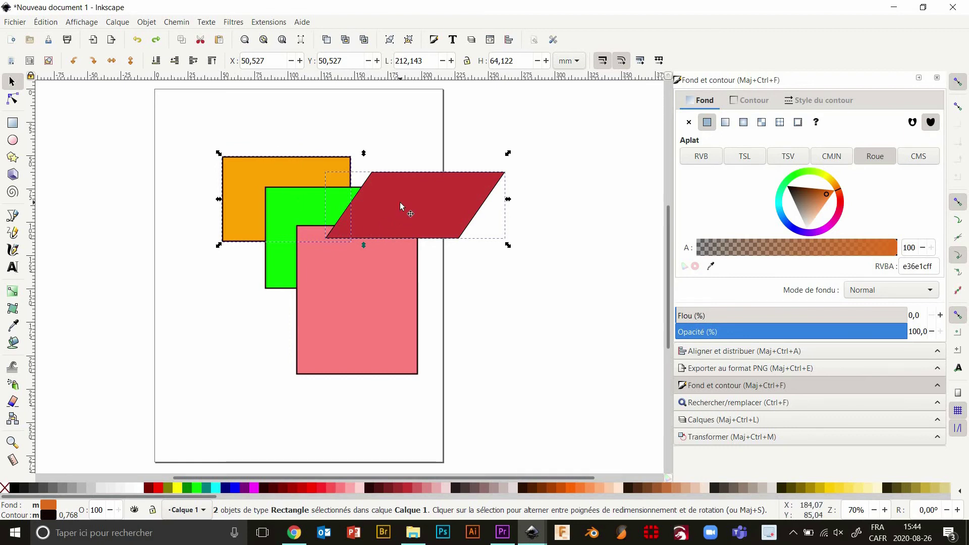
shift+click(411, 200)
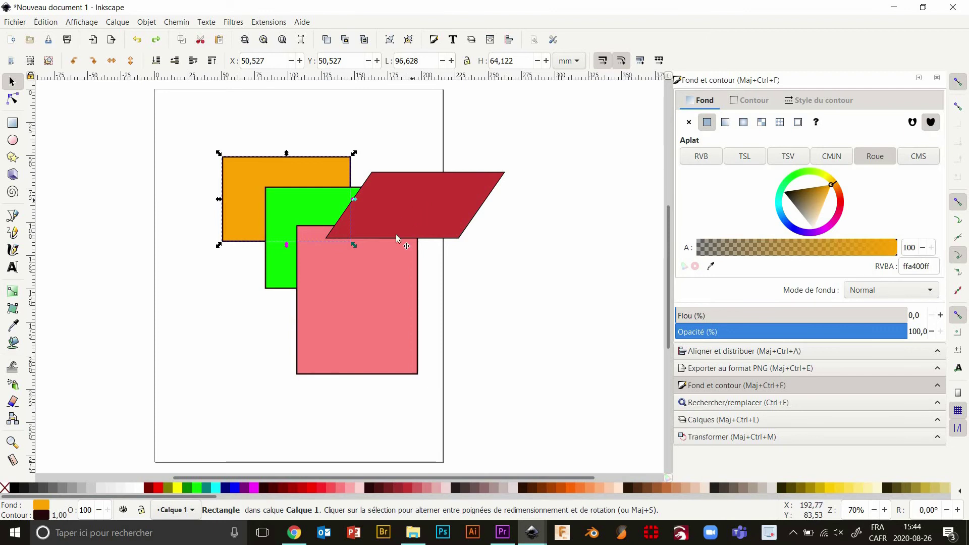
shift+click(386, 259)
shift+click(318, 201)
shift+click(402, 202)
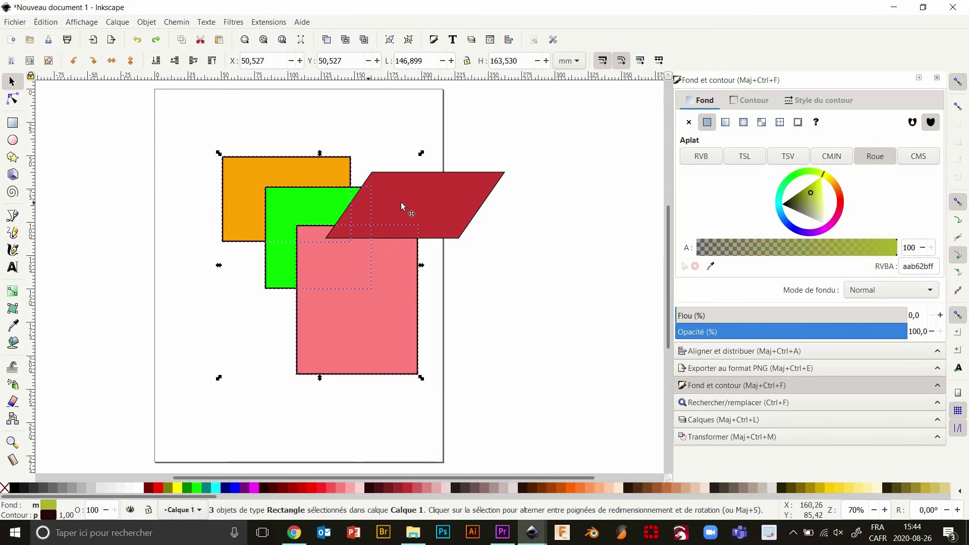
shift+click(301, 177)
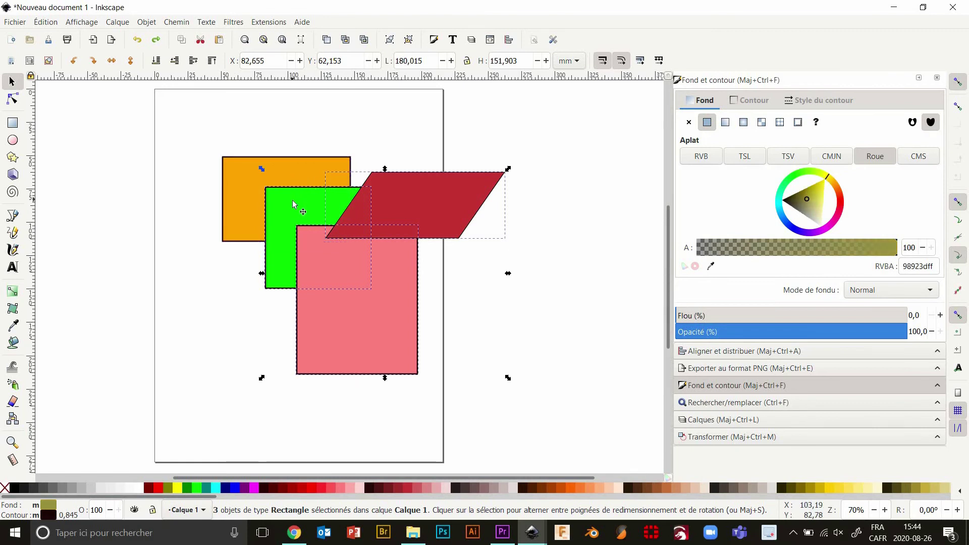
shift+click(292, 200)
shift+click(364, 253)
click(557, 240)
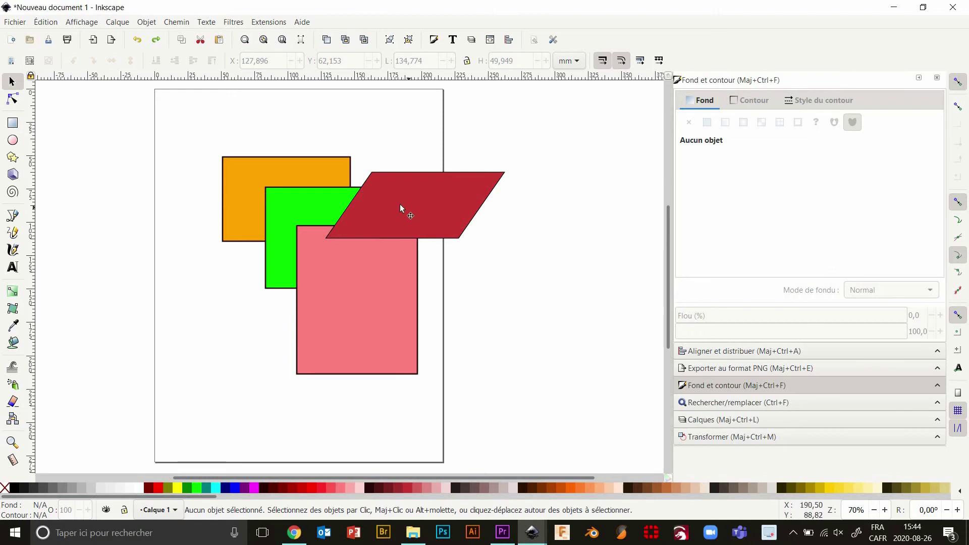
click(277, 177)
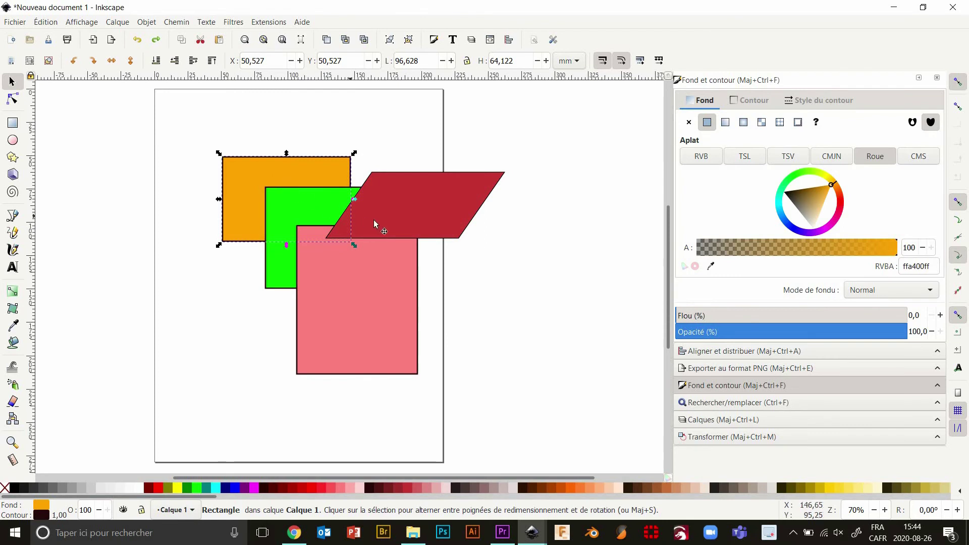
Step: Recolour the orange rectangle and the parallelogram cyan together, then deselect them
shift+click(420, 212)
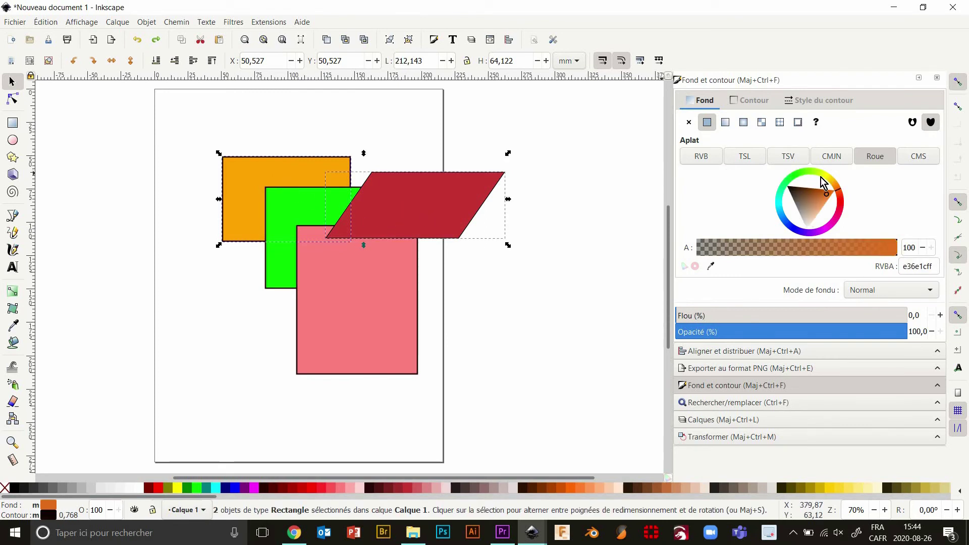
drag(824, 183, 791, 207)
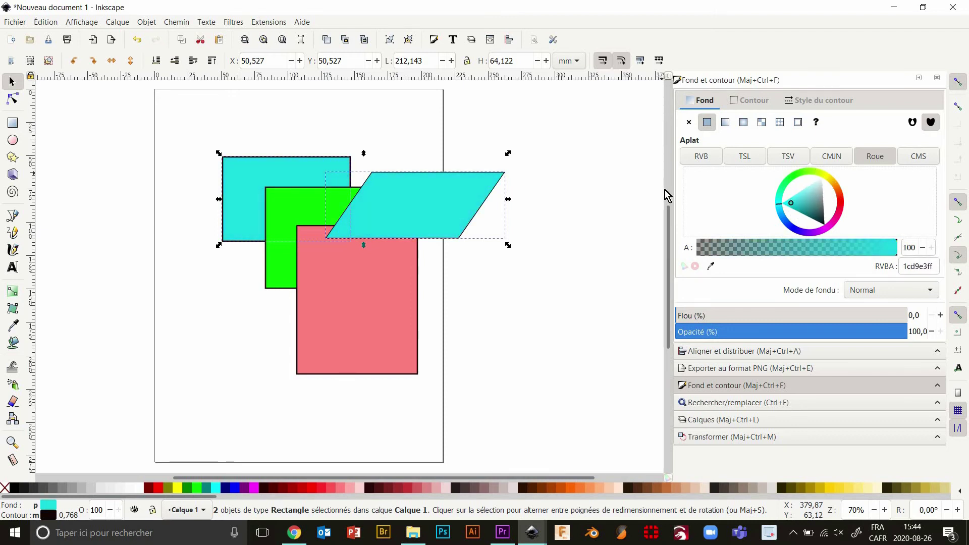
click(644, 192)
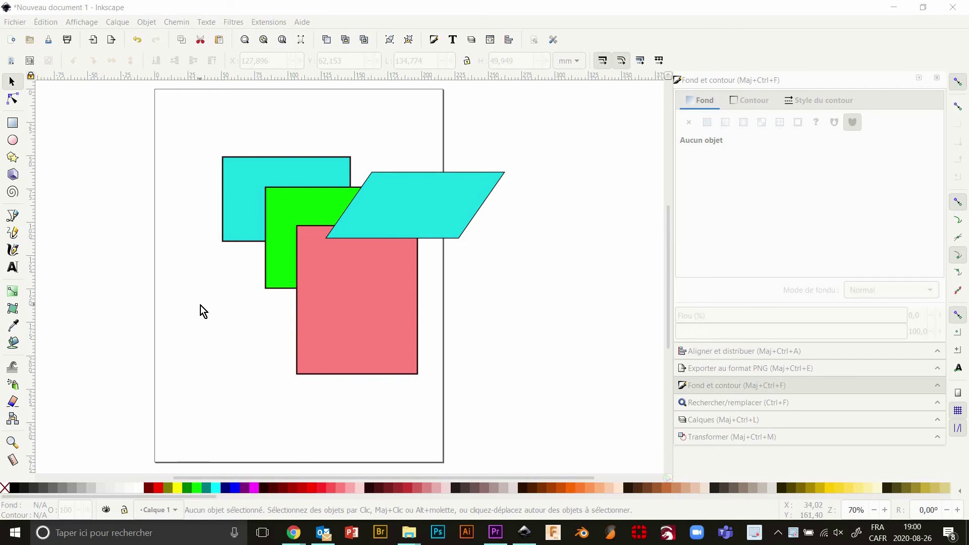
Step: Turn the parallelogram's fill alone bright green, 48ff45ff
click(406, 204)
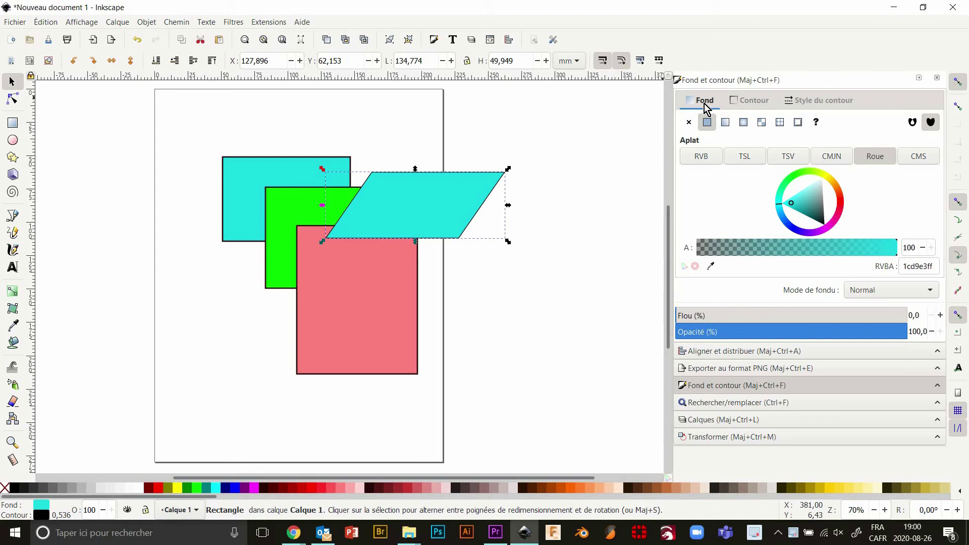
click(792, 178)
drag(792, 176, 794, 174)
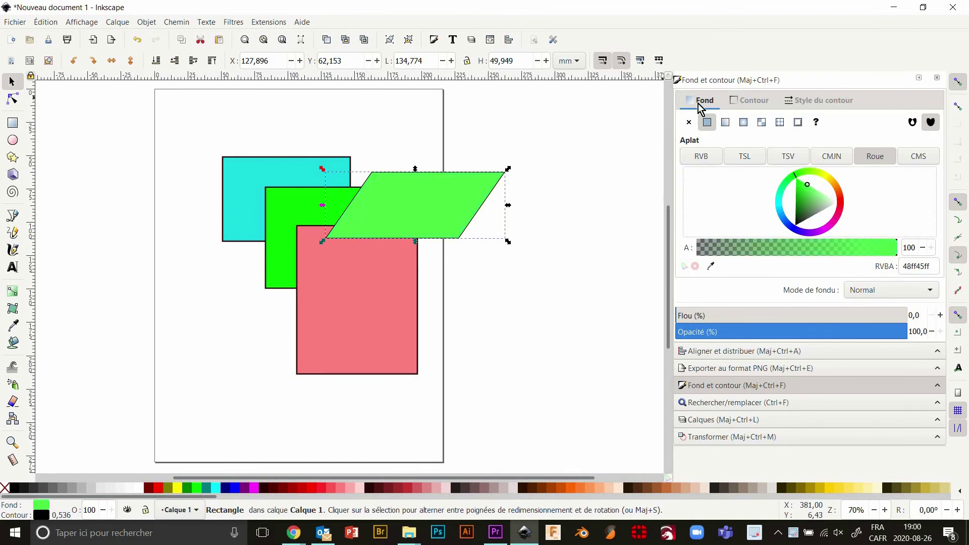
click(753, 102)
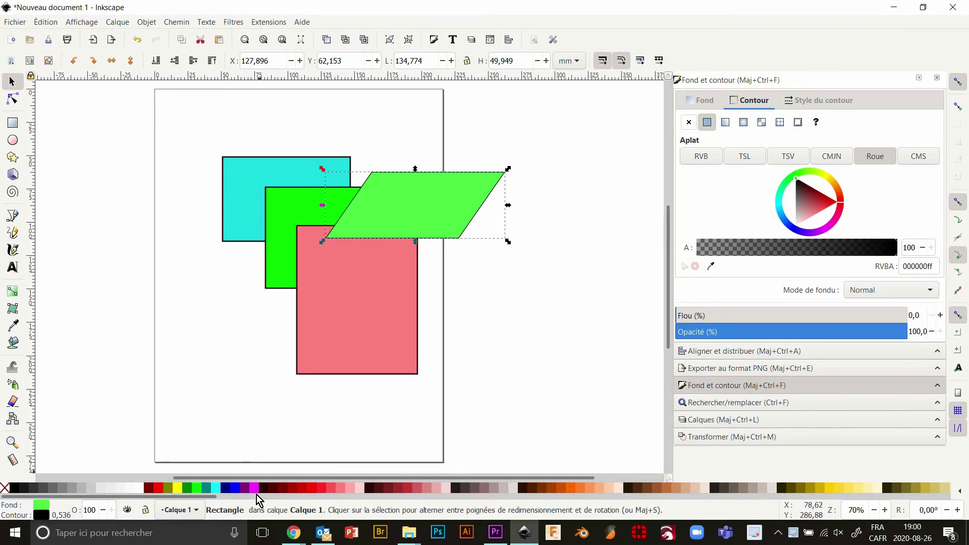
Step: Try red and dark red palette swatches on the outline, then drag the hue ring toward yellow
shift+click(302, 491)
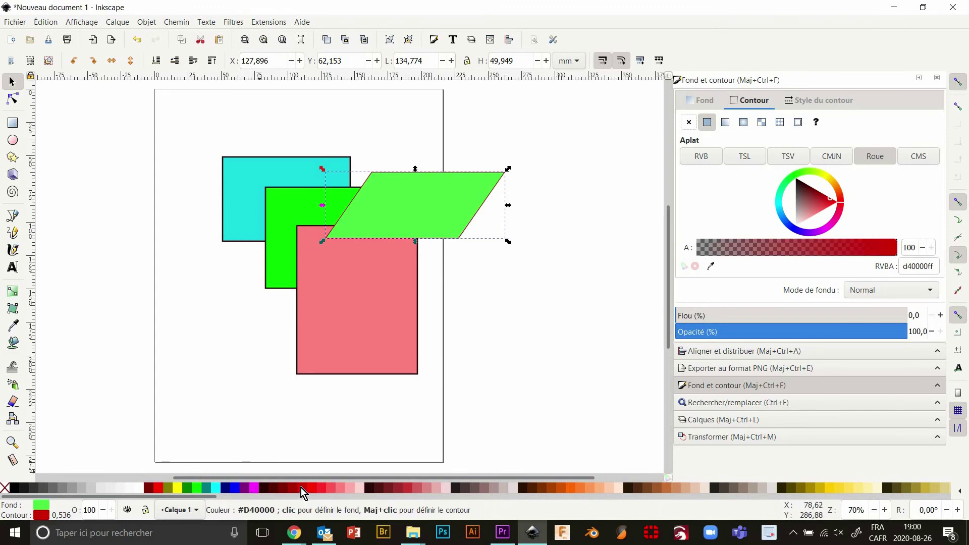
shift+click(281, 490)
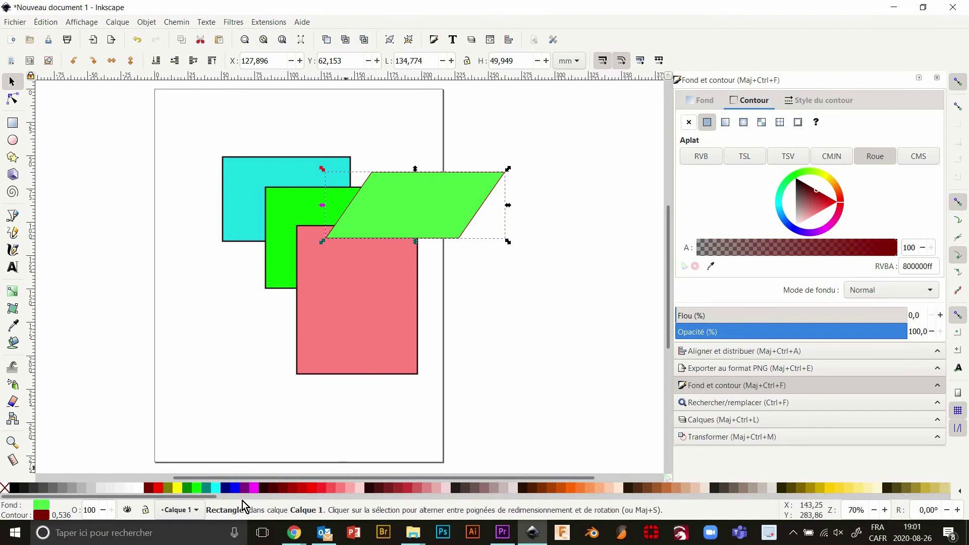
shift+click(302, 489)
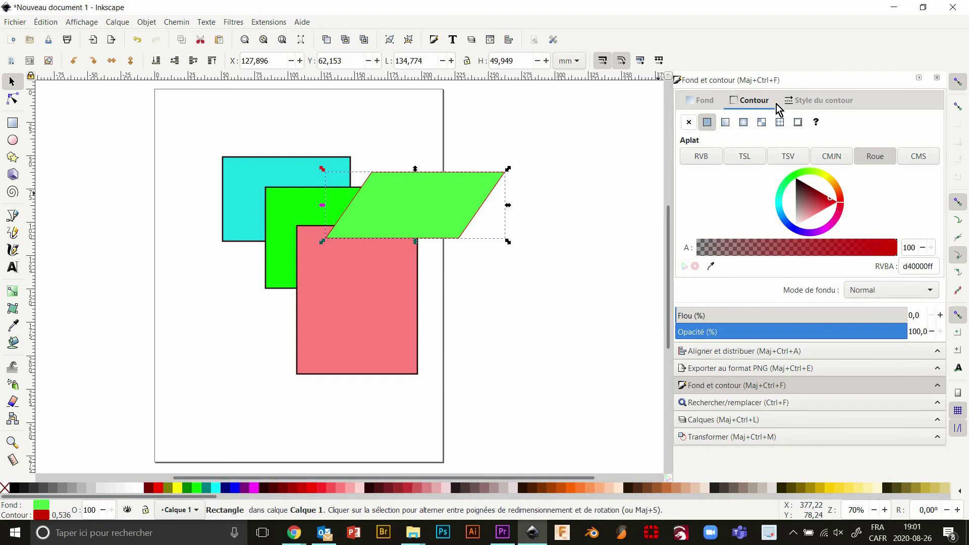
click(838, 197)
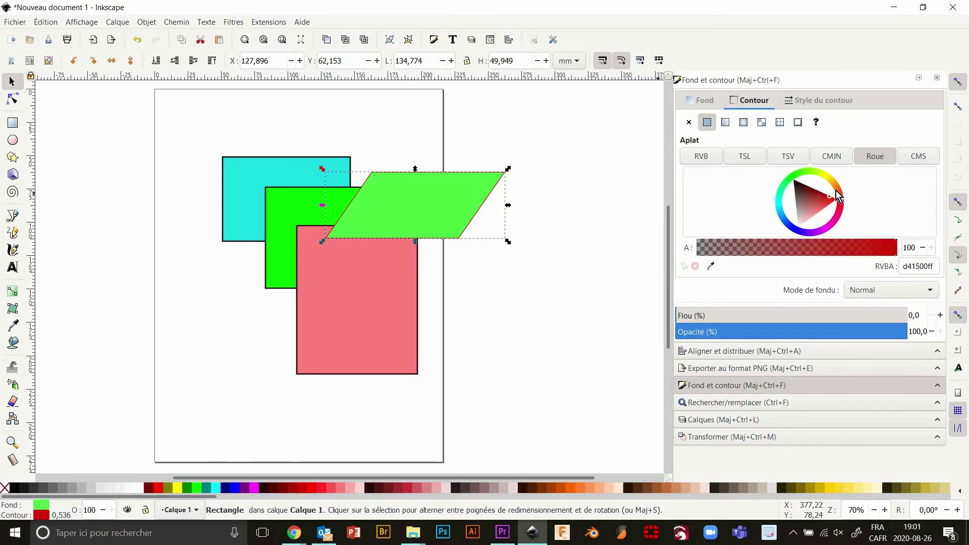
drag(836, 191, 826, 184)
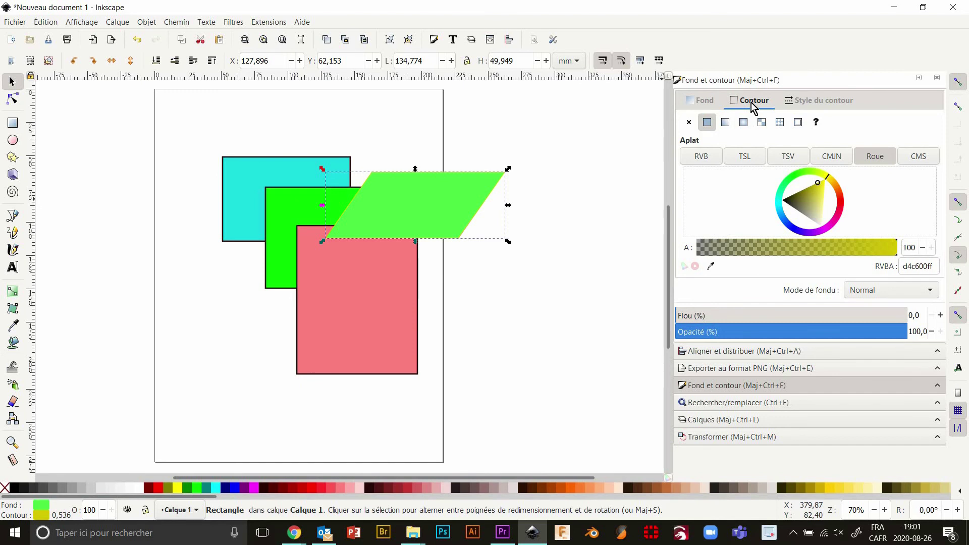
Step: Set the outline width to 5 mm, keeping a solid line after briefly trying a dashed pattern
click(809, 101)
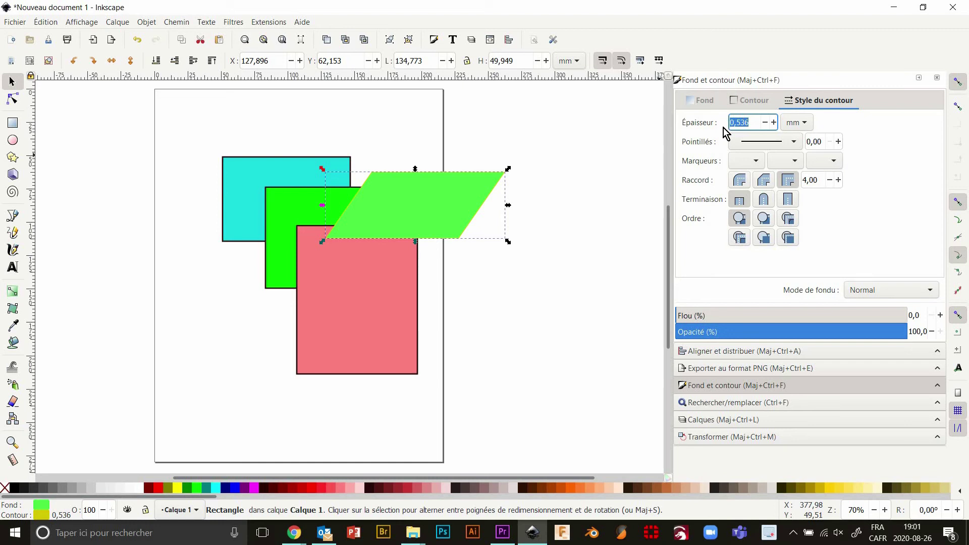
text(5)
key(Return)
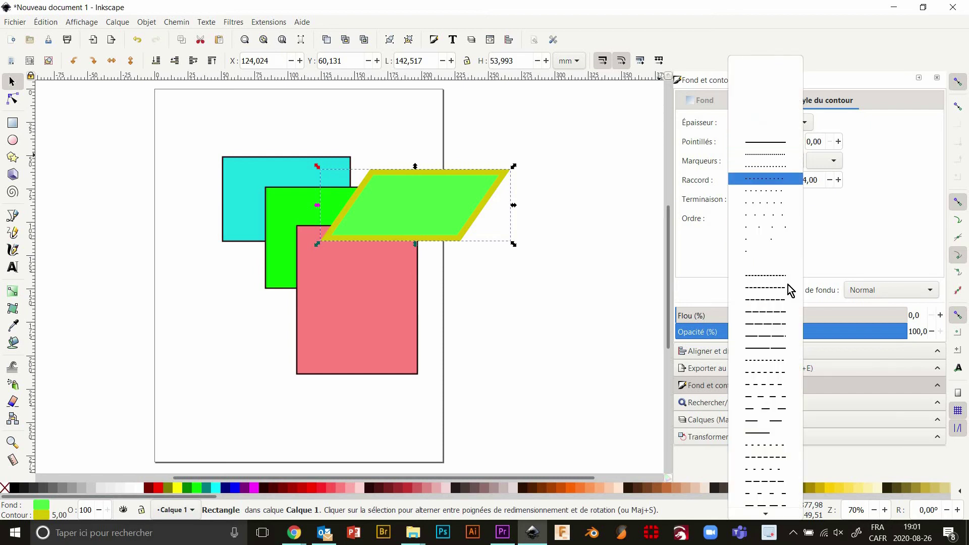
click(766, 275)
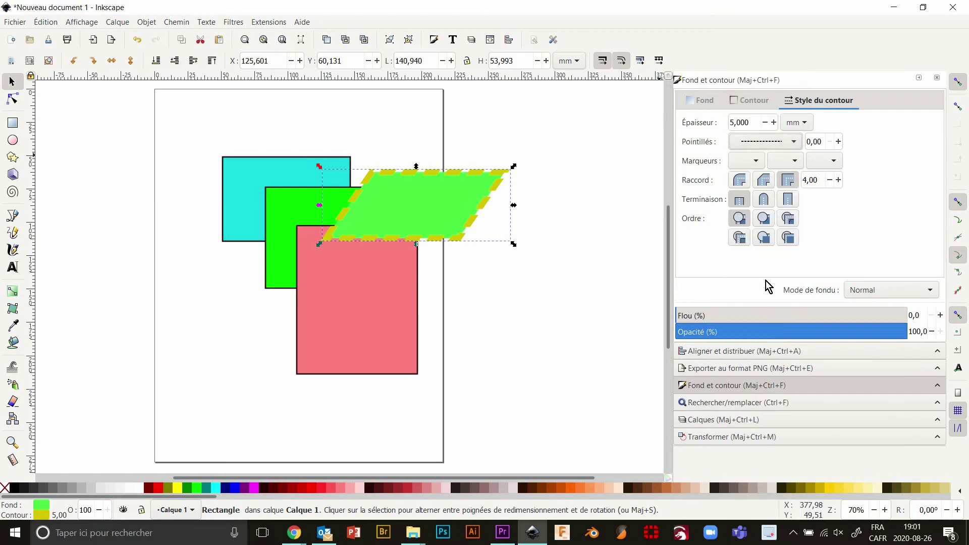
click(794, 147)
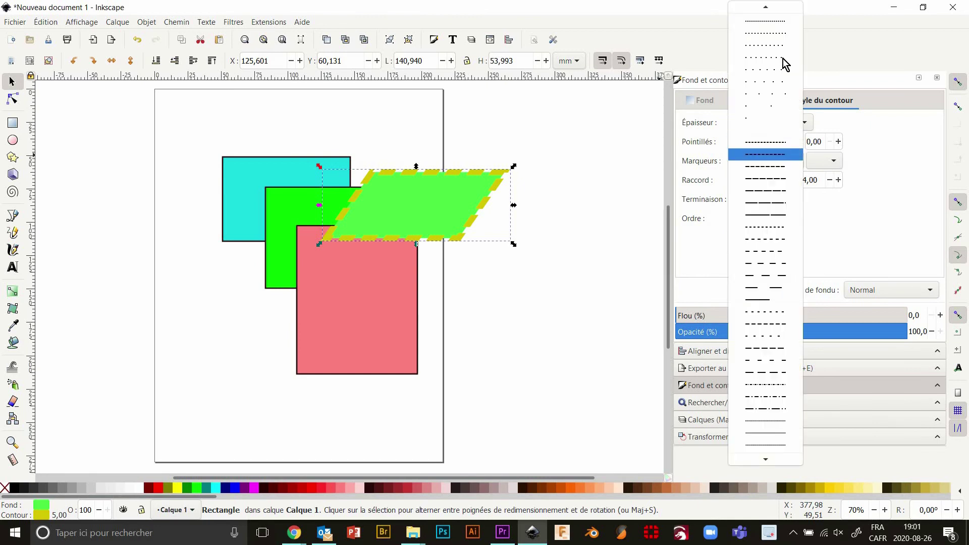
click(768, 9)
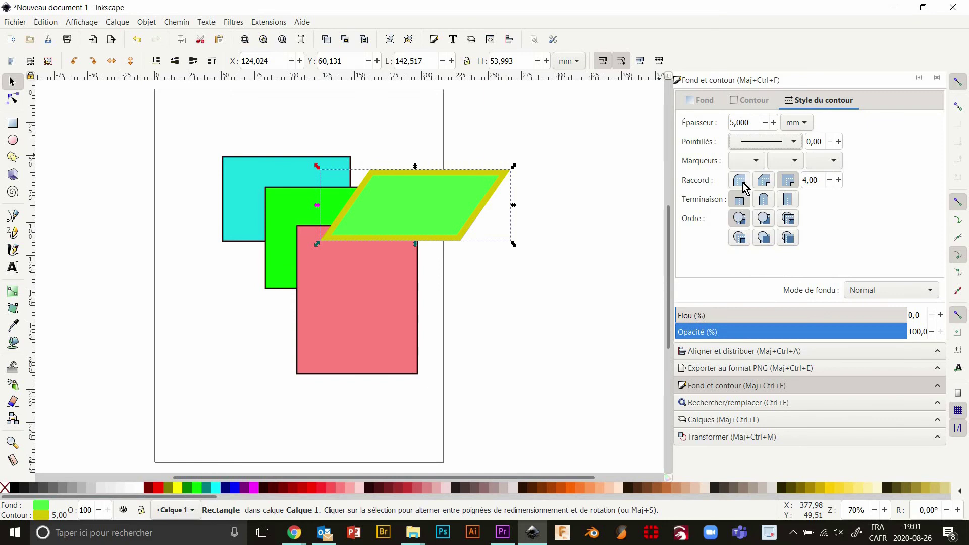
Step: Try bevel and mitre joins on the outline, finishing with rounded corners
click(740, 182)
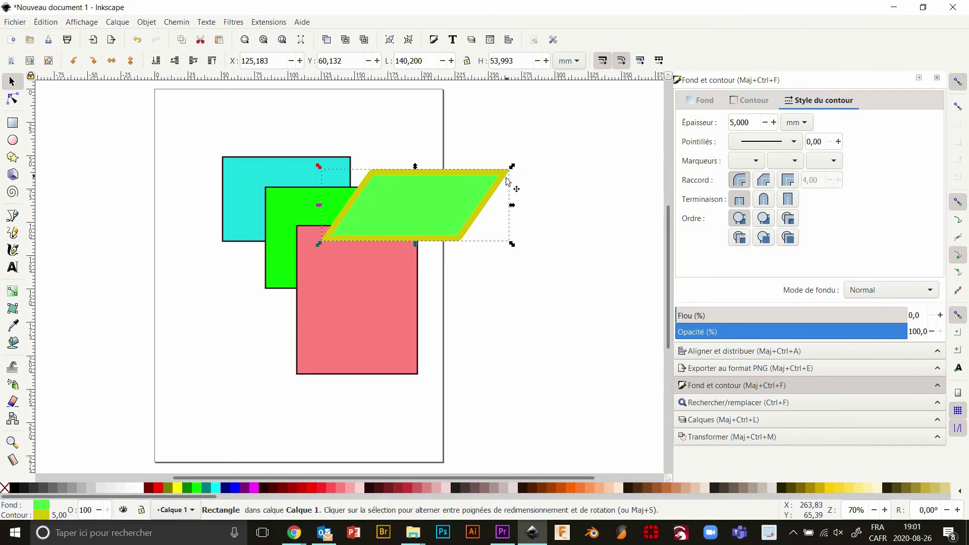
scroll(506, 176, up, 2)
scroll(508, 174, up, 4)
scroll(511, 175, up, 6)
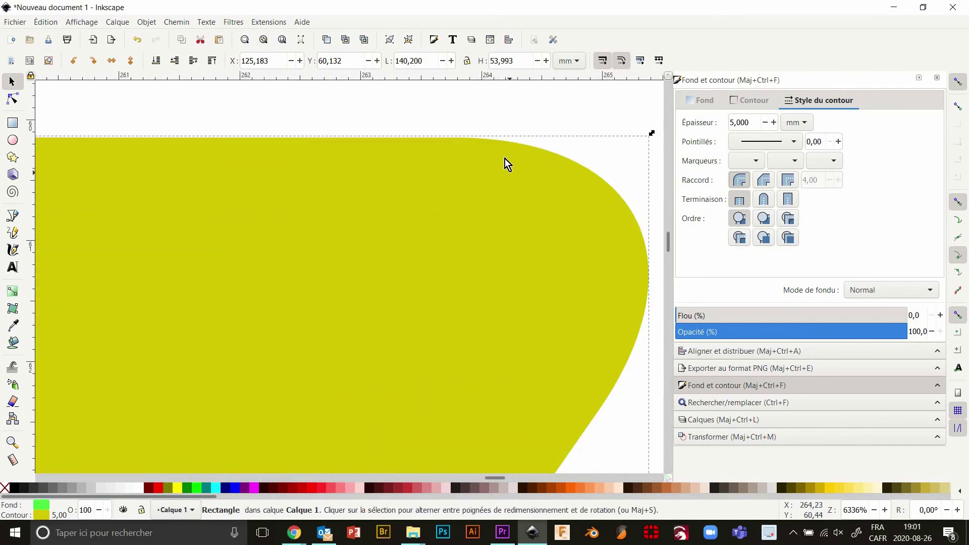
click(764, 181)
click(786, 180)
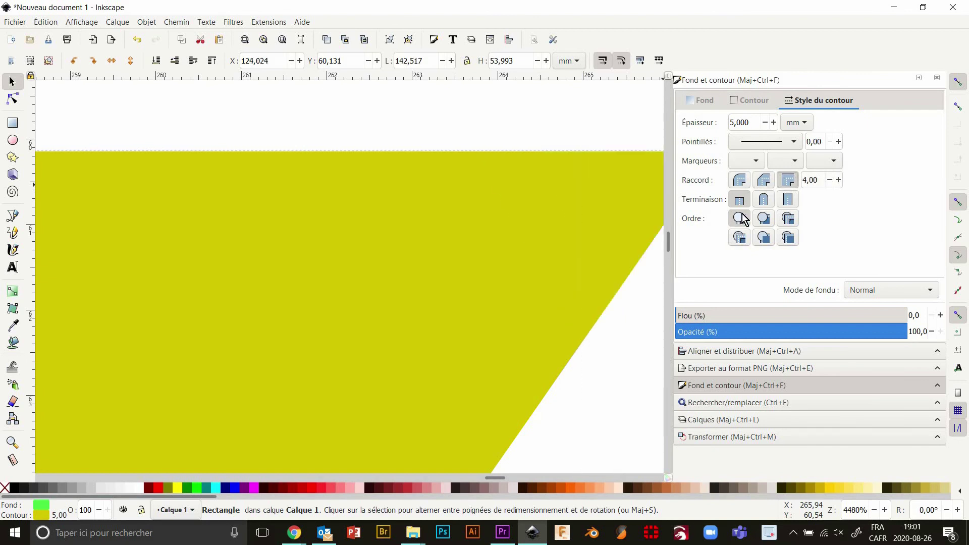
click(739, 182)
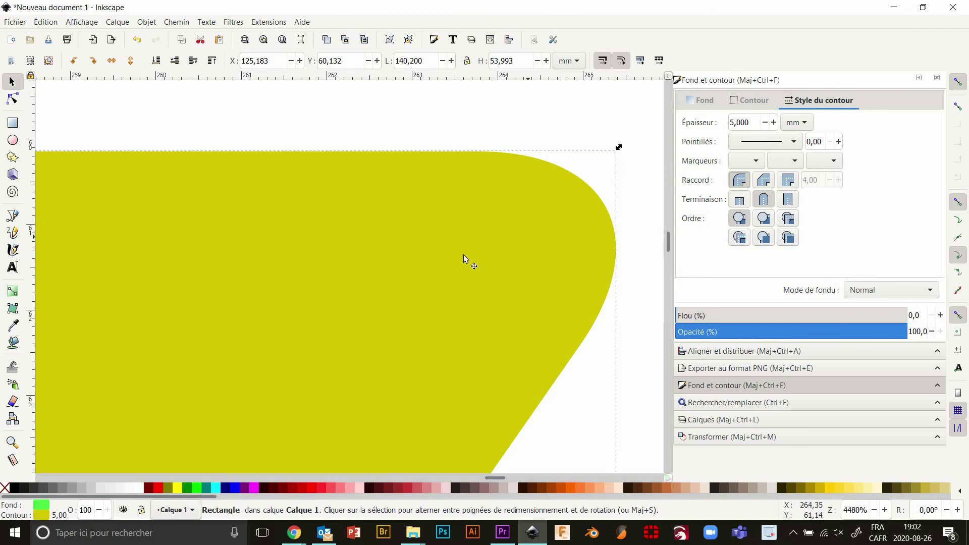
Step: Zoom out to about 70% and click empty canvas to deselect the parallelogram
scroll(465, 243, down, 3)
scroll(465, 243, down, 4)
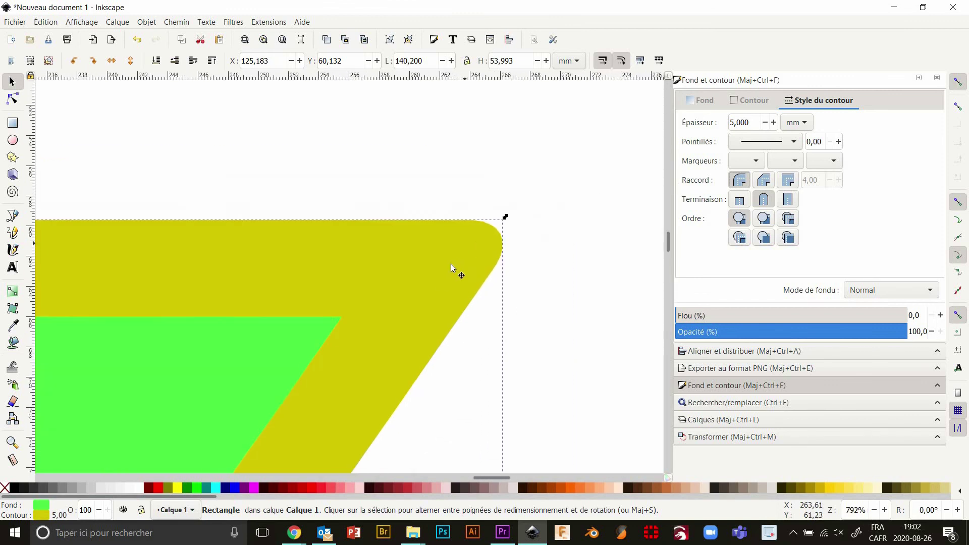
scroll(450, 263, down, 3)
scroll(434, 288, down, 3)
scroll(434, 292, up, 3)
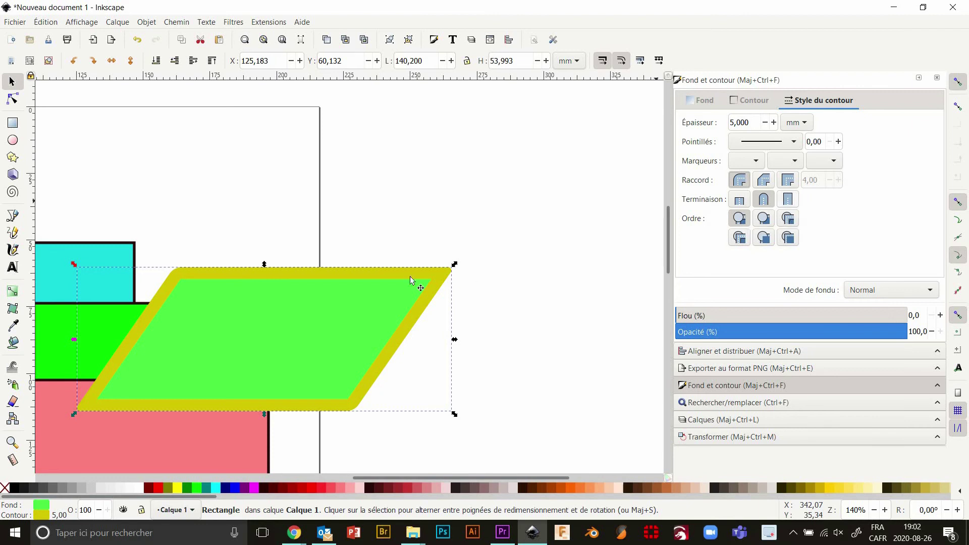
scroll(277, 298, down, 3)
scroll(278, 298, down, 1)
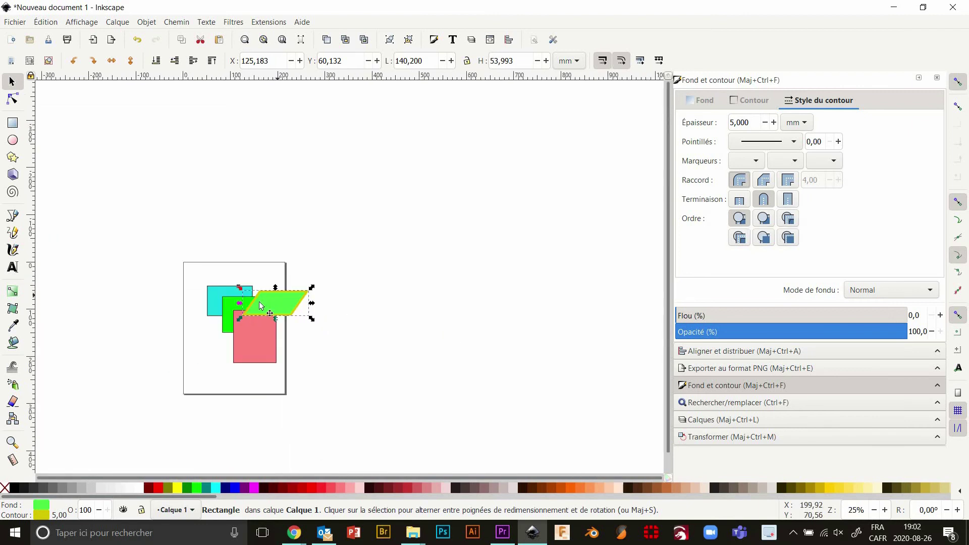
scroll(277, 298, up, 2)
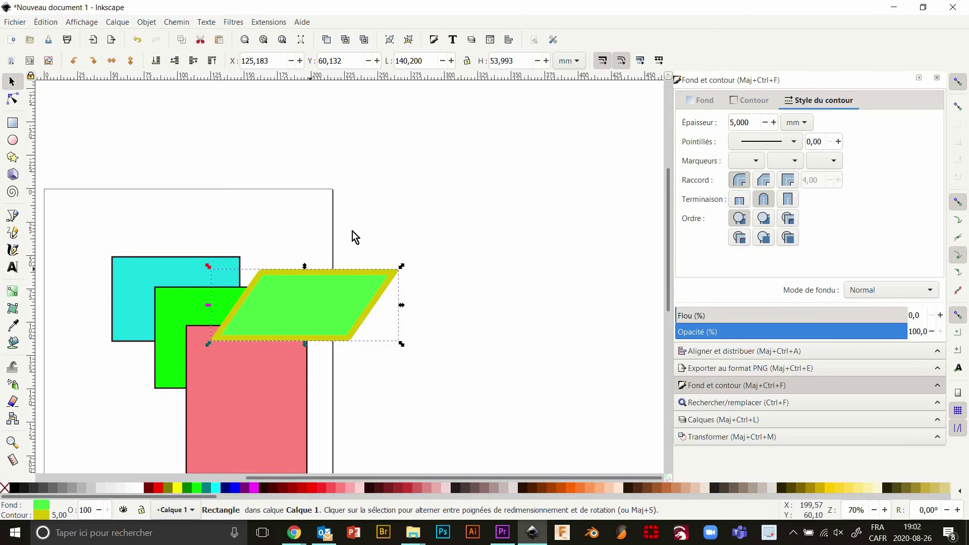
drag(329, 385, 370, 292)
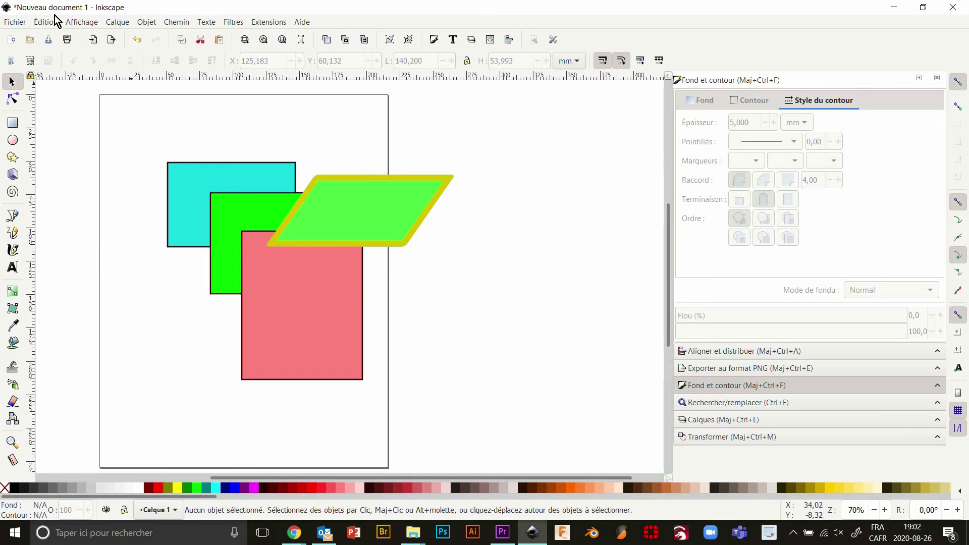
Step: Save the drawing to the Desktop as Exercice 01.svg, then minimize Inkscape
click(18, 28)
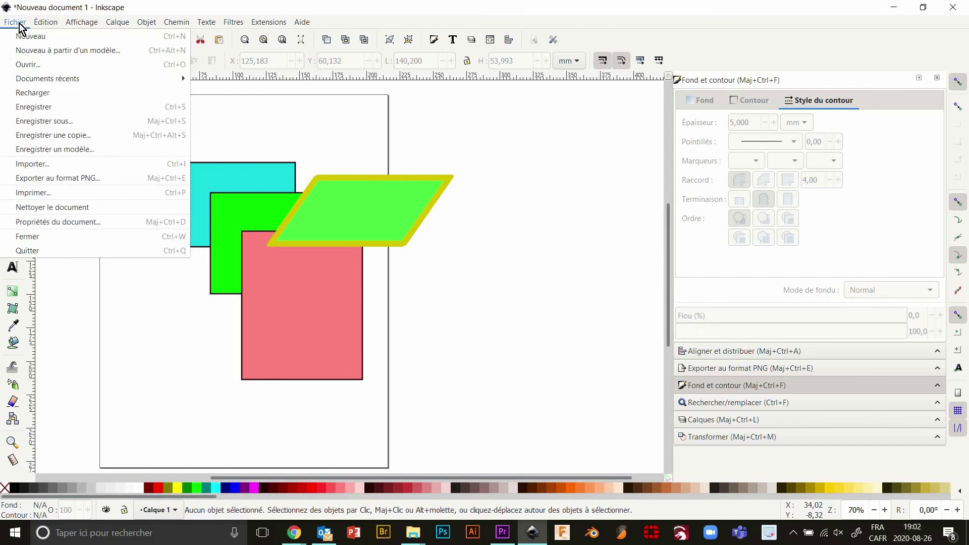
click(40, 123)
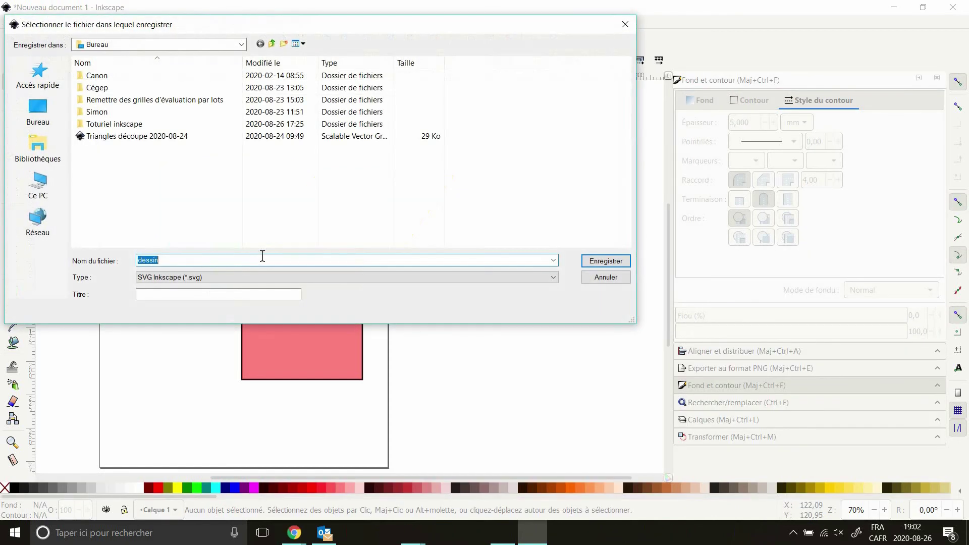
drag(293, 23, 412, 86)
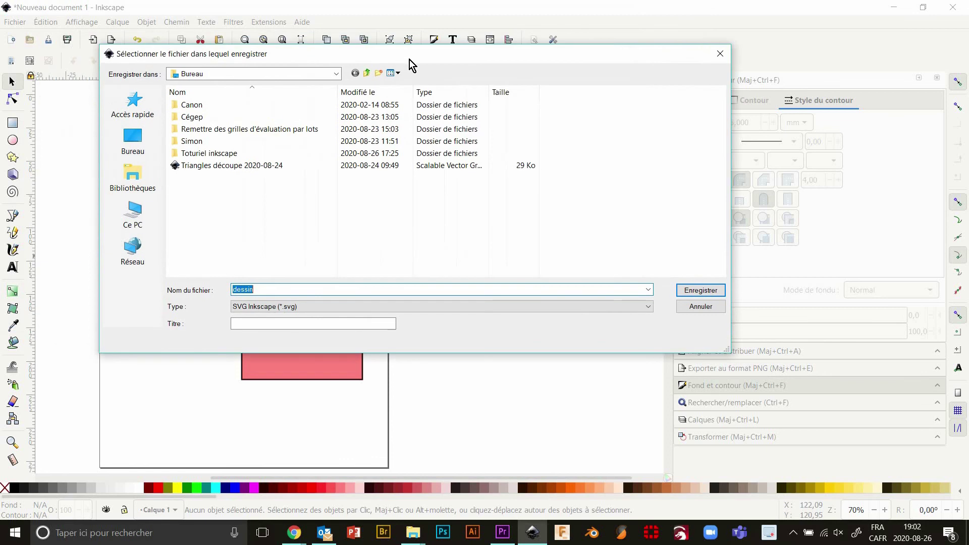
click(161, 177)
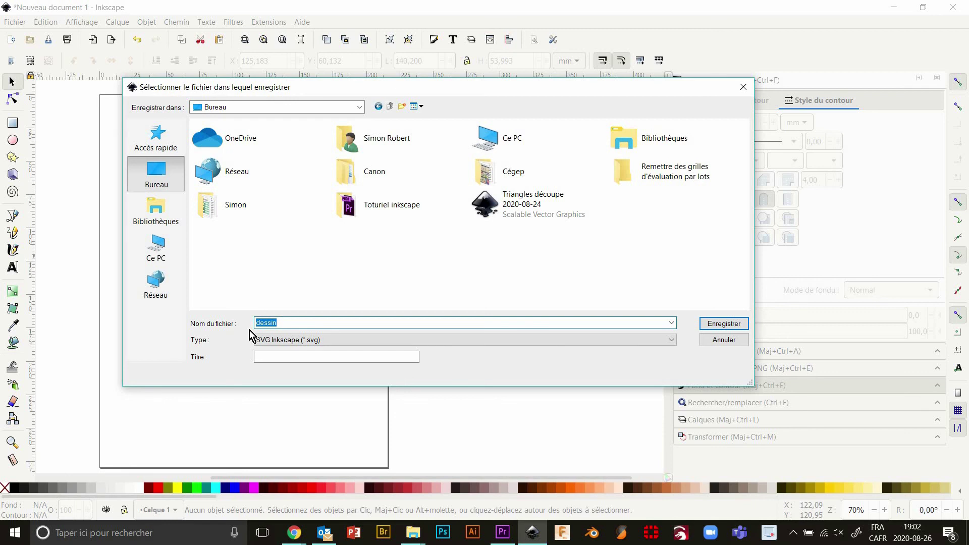
text(Exercice 01)
key(Return)
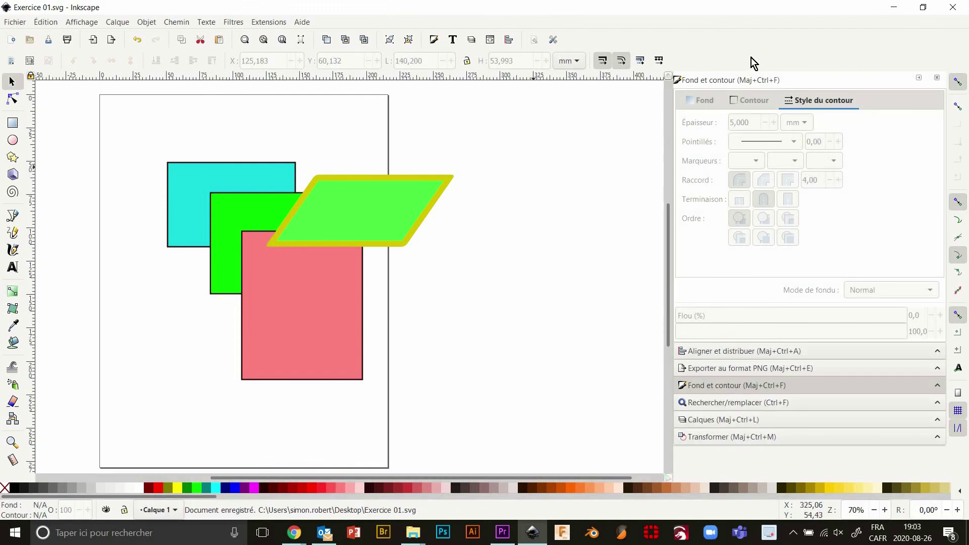
click(892, 8)
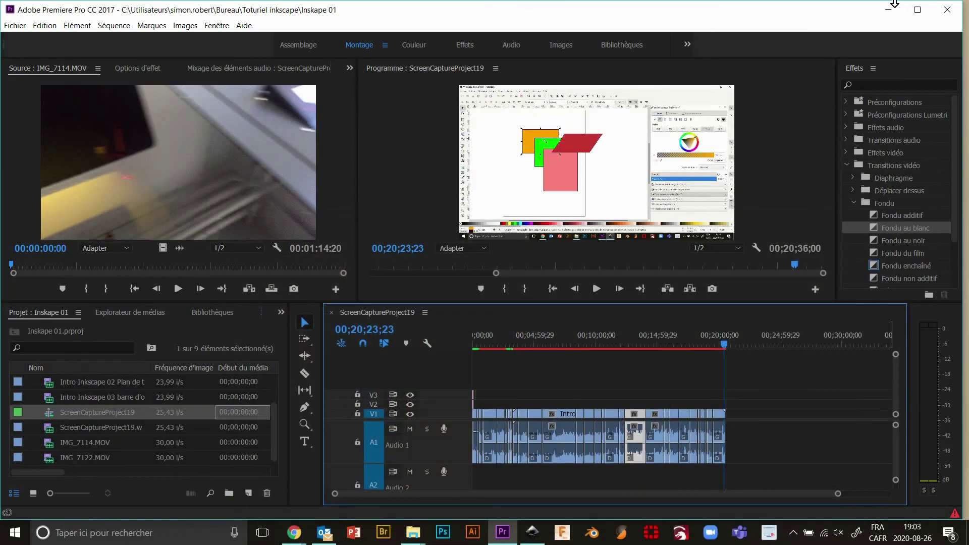
Step: Check that Exercice 01.svg (2.53 KB) is on the Desktop, then return to Inkscape
click(888, 10)
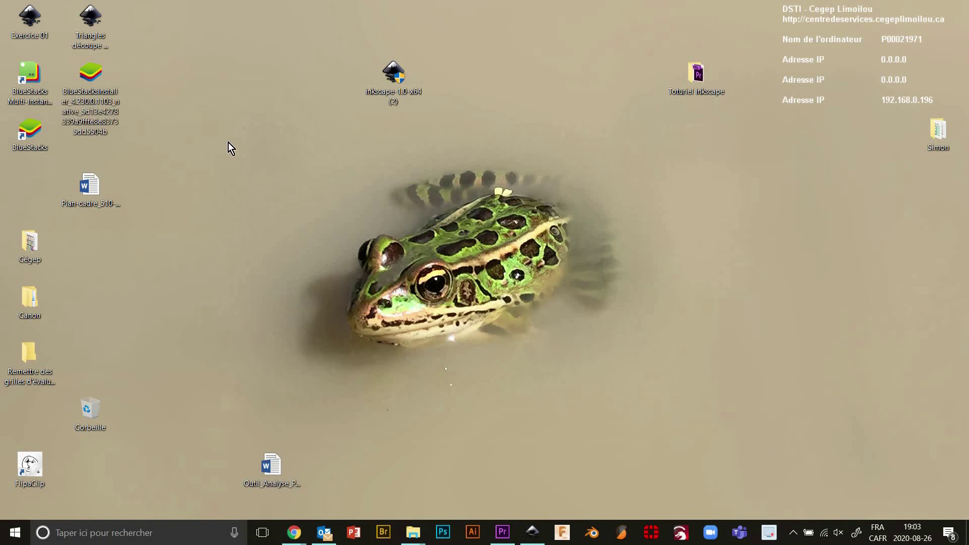
click(35, 19)
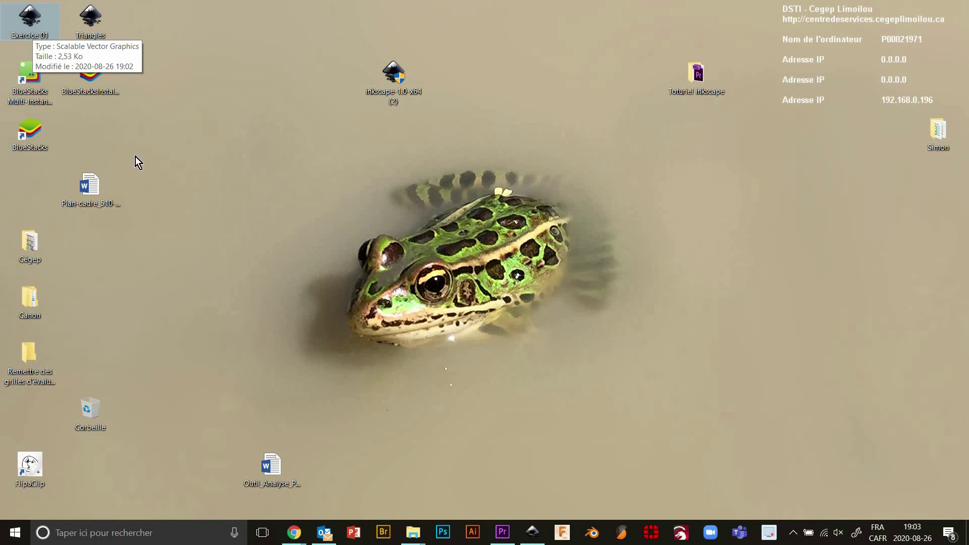
click(535, 532)
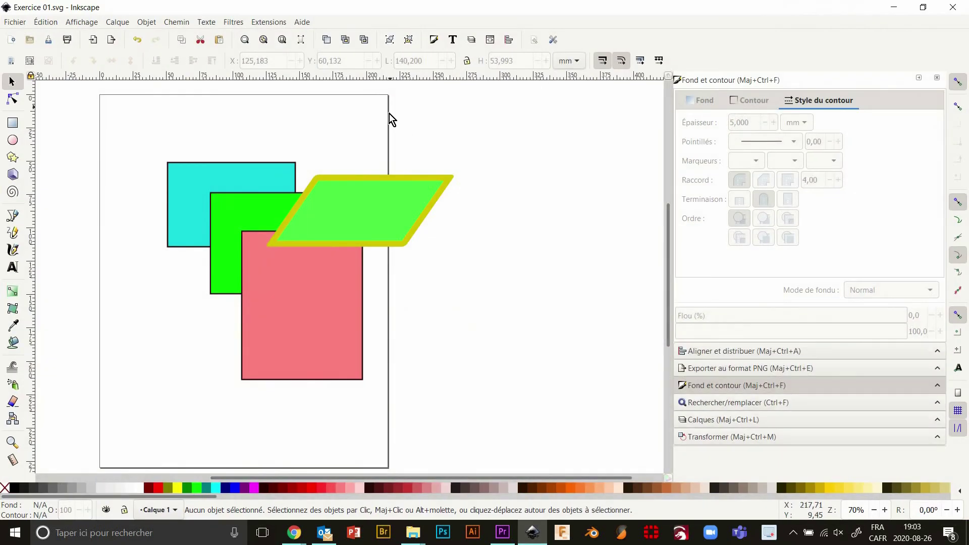
Step: Export the whole drawing to the Desktop as image.png, 812 × 618 px at 96 dpi
click(20, 22)
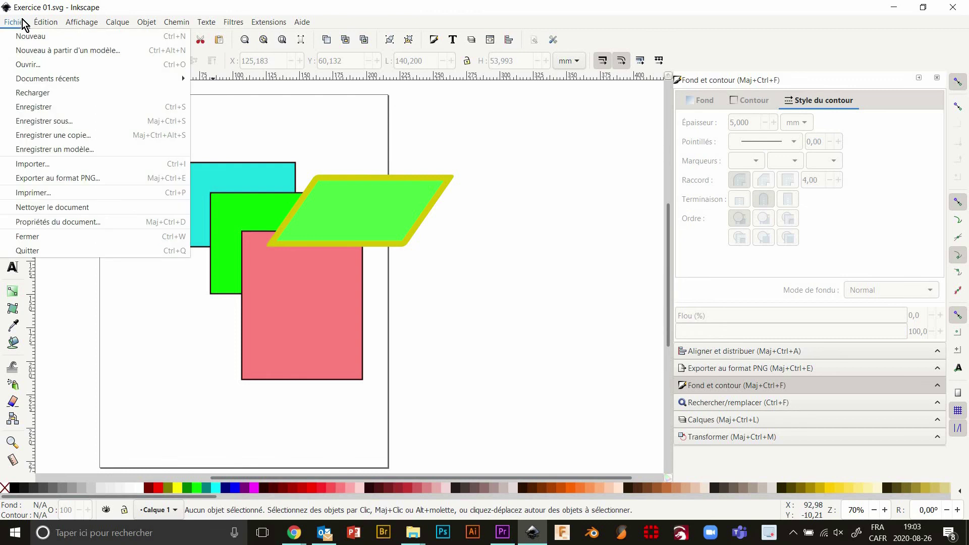
click(28, 182)
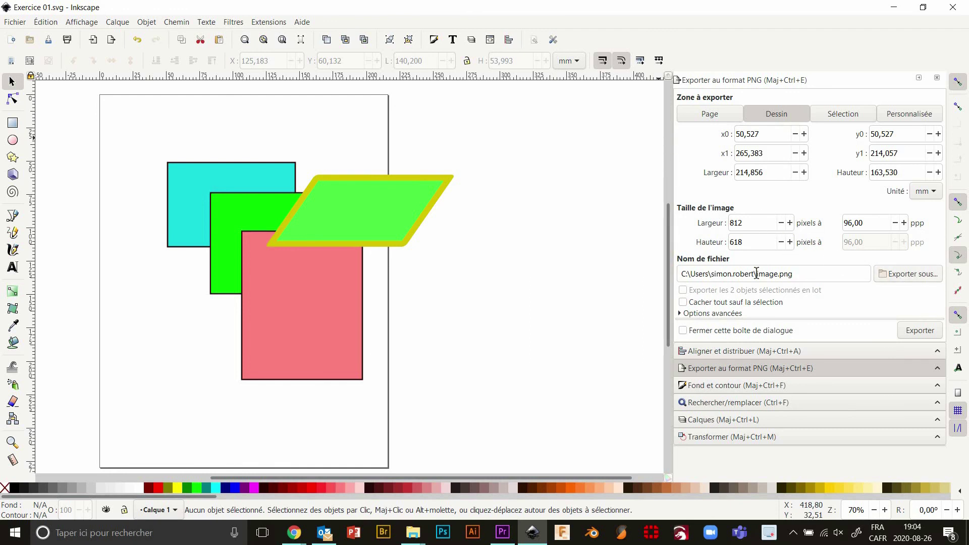
click(912, 277)
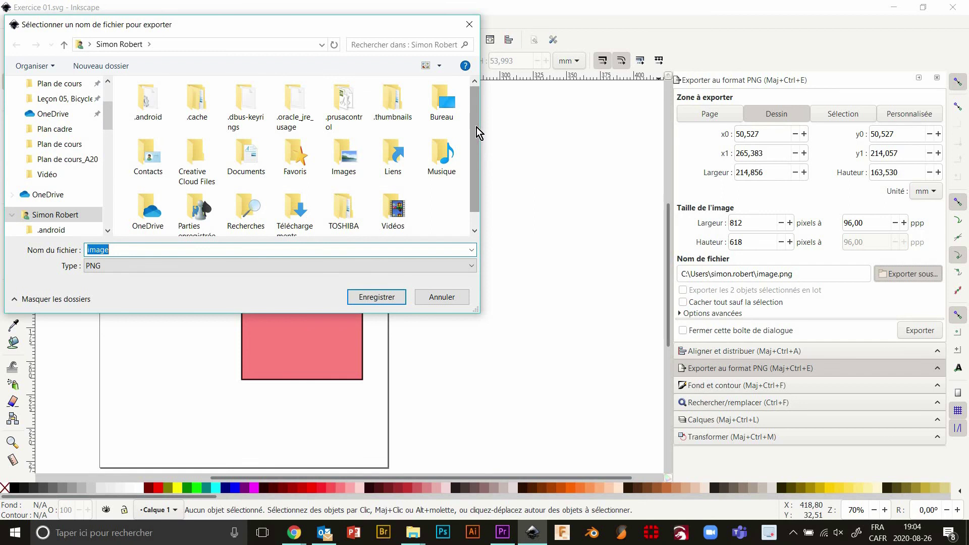
click(452, 113)
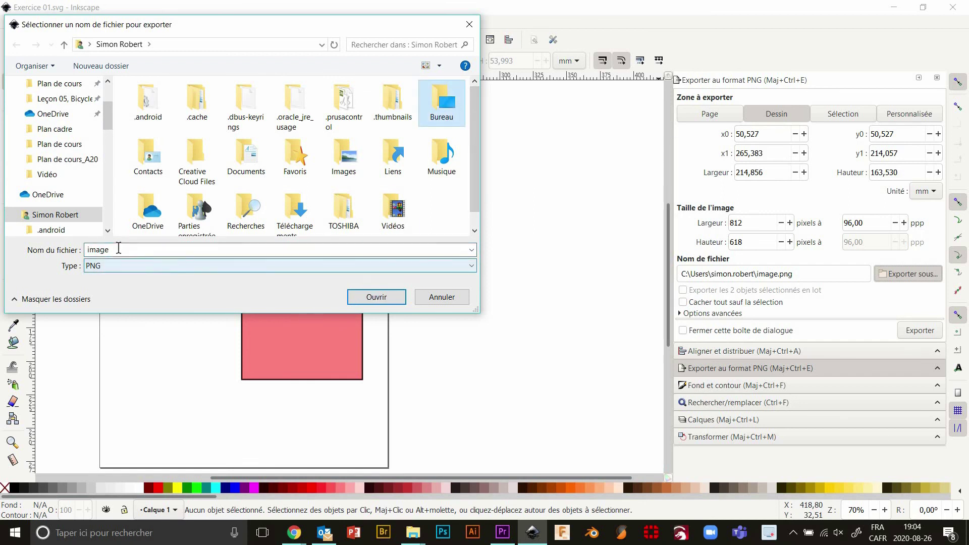
click(366, 299)
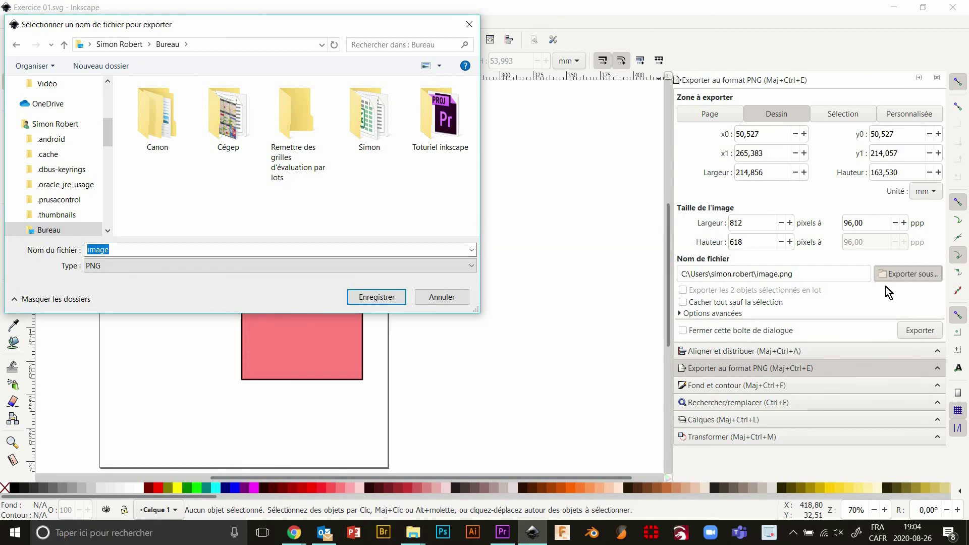
click(385, 296)
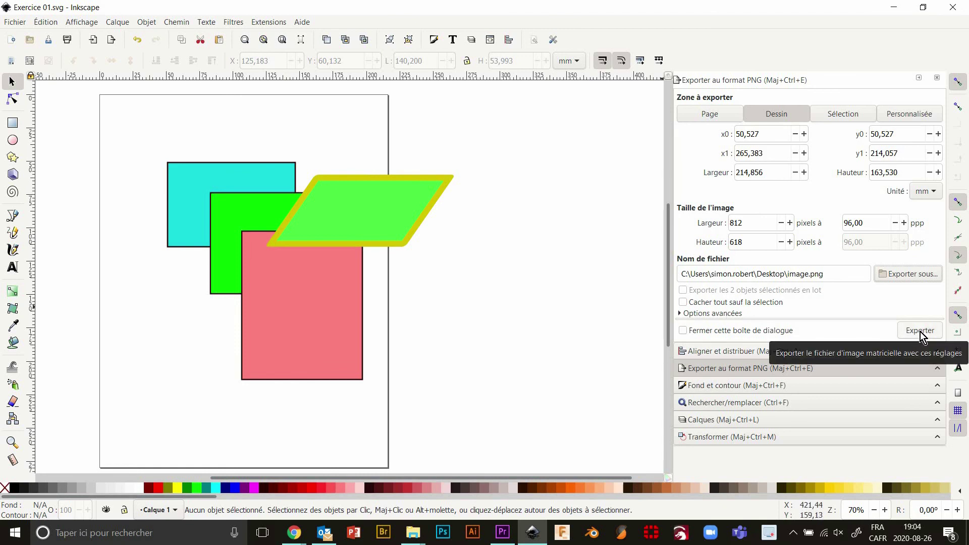
click(924, 334)
click(919, 332)
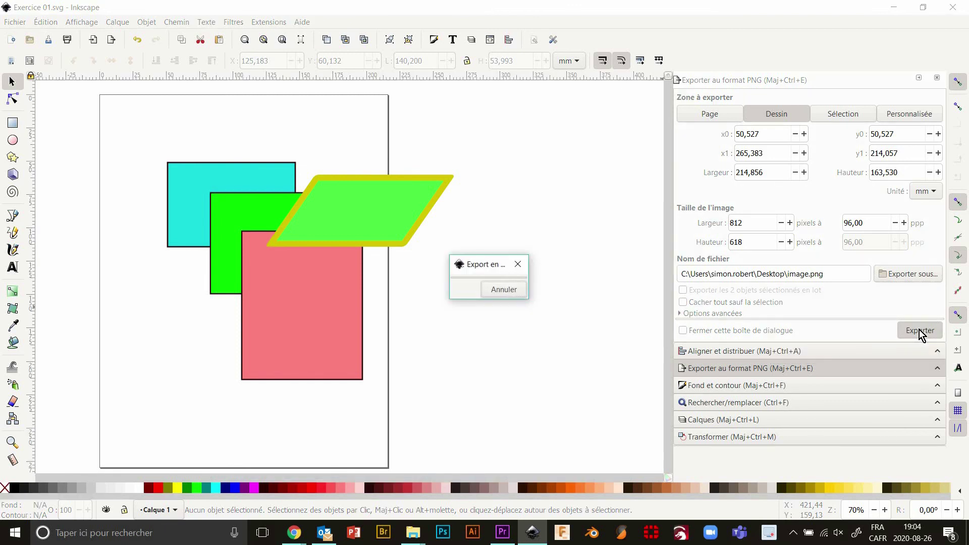
Step: Open image.png in Windows Photos to check the four shapes, then minimize Photos
click(893, 7)
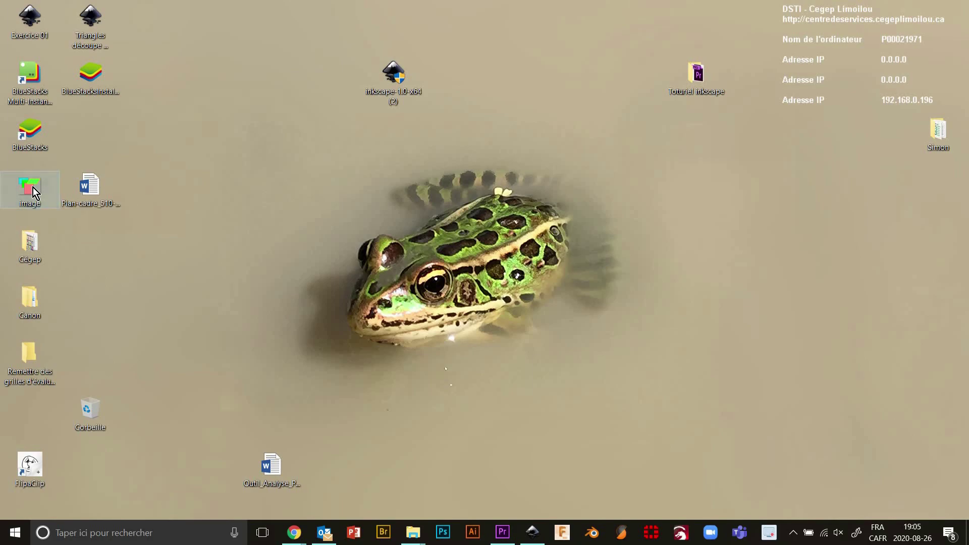
double_click(32, 189)
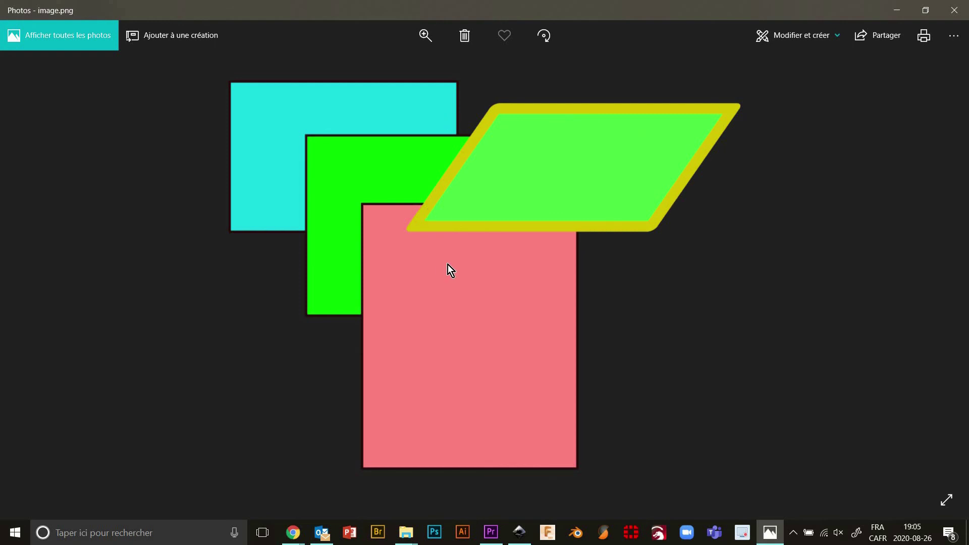
click(897, 10)
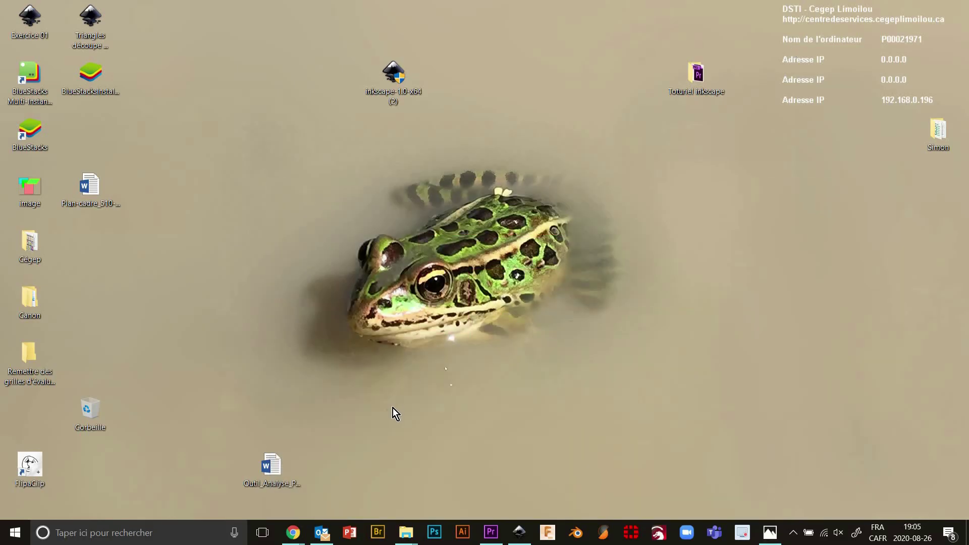
Step: Restore the Inkscape window showing Exercice 01.svg from the taskbar
click(519, 533)
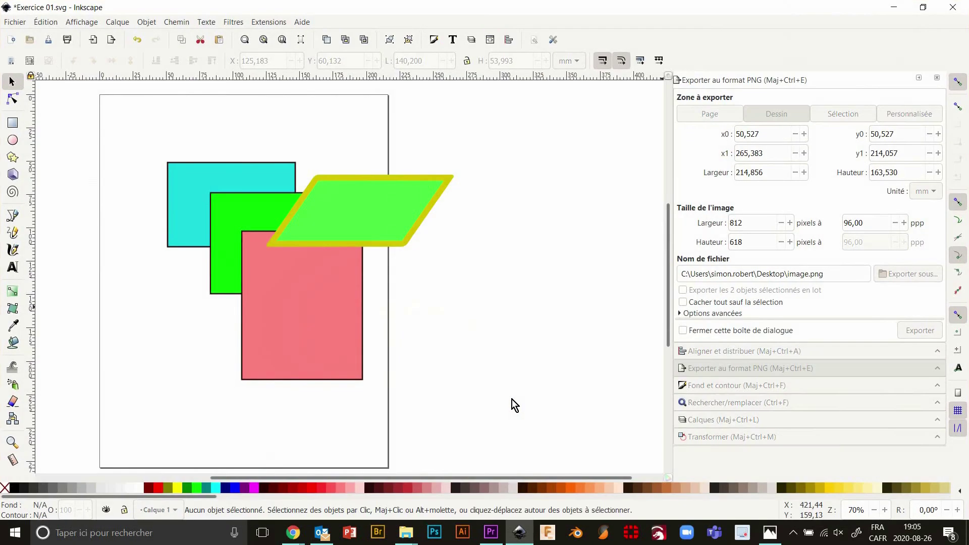